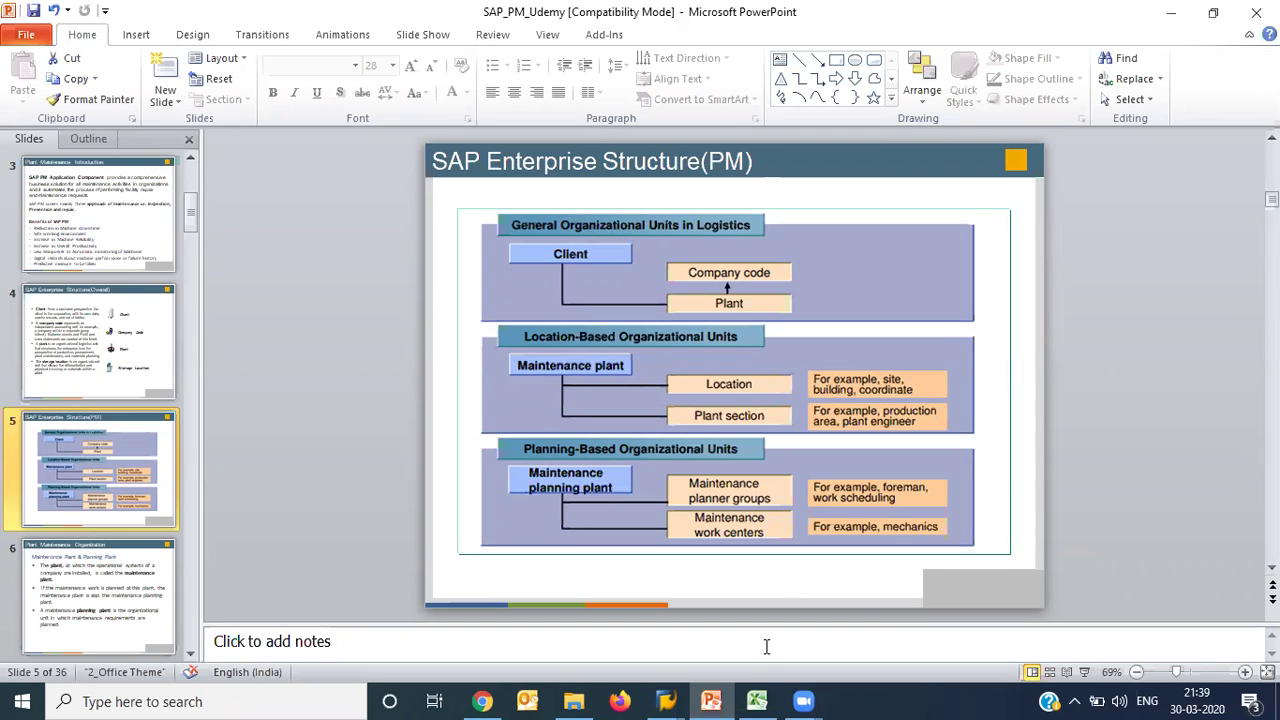
# Step: Bring up the PM Course workbook and review the pipe steps from slitting to pack
pyautogui.click(757, 700)
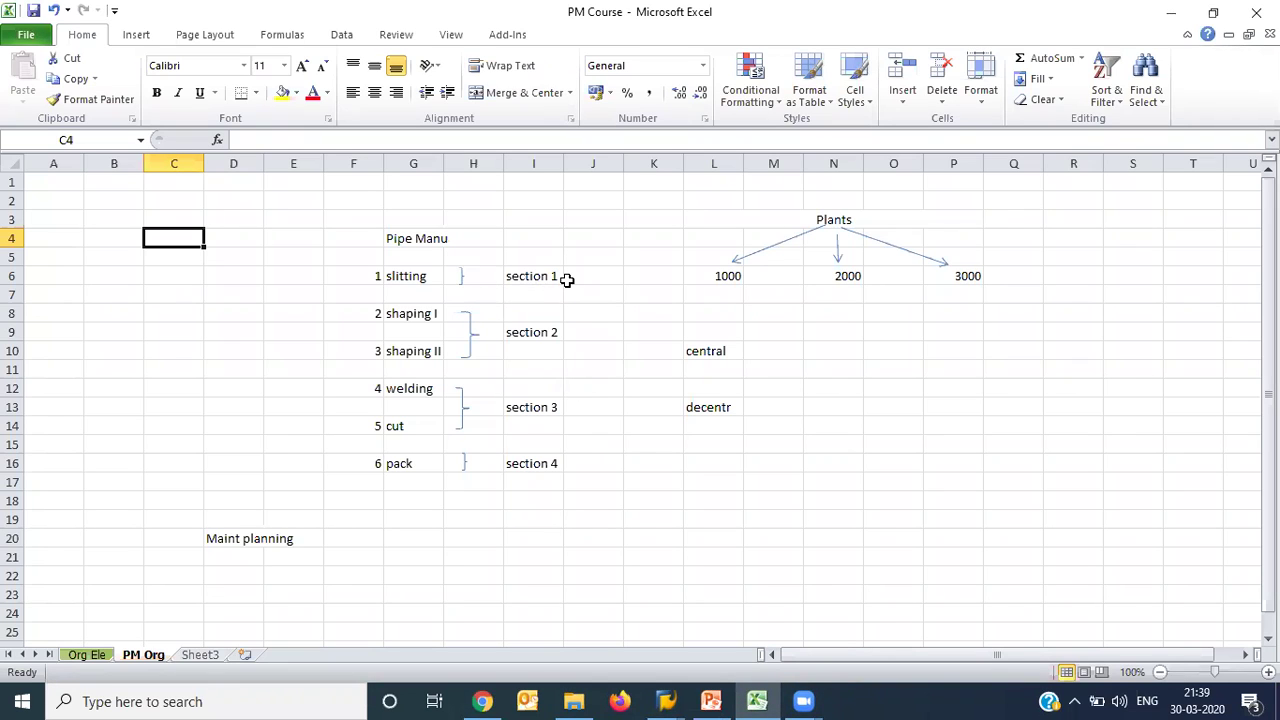
pyautogui.click(406, 277)
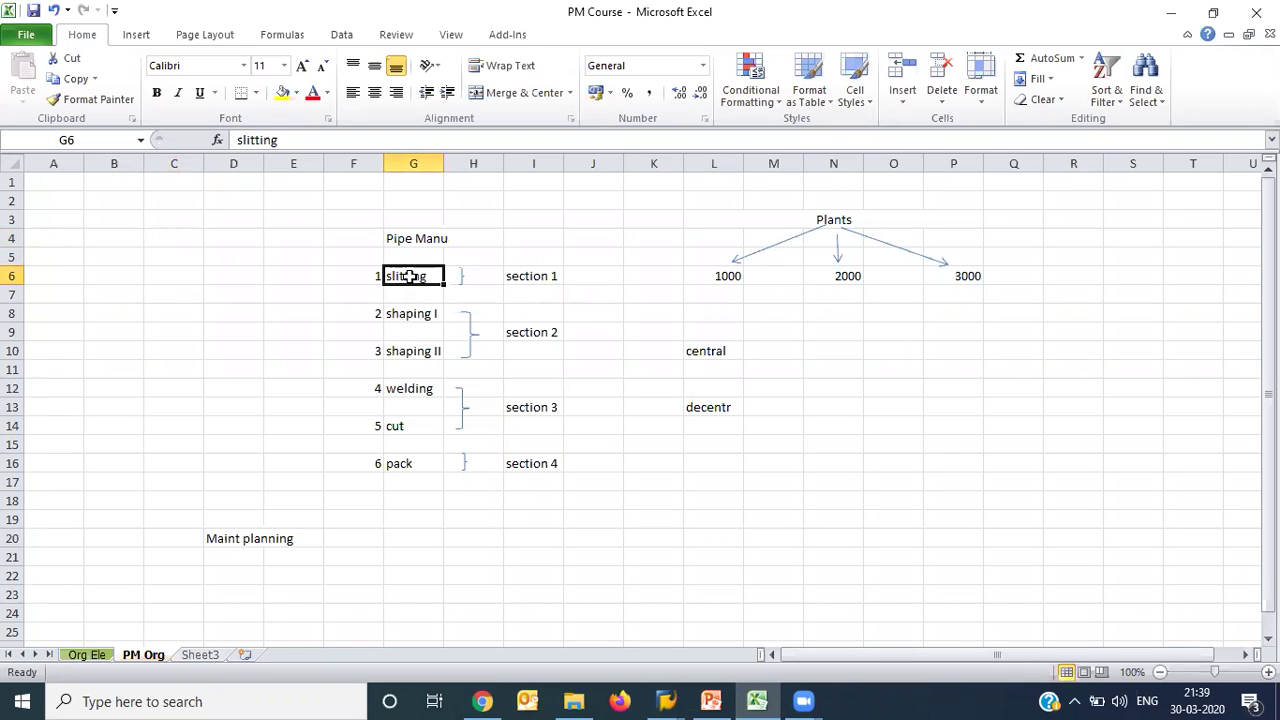
pyautogui.click(410, 309)
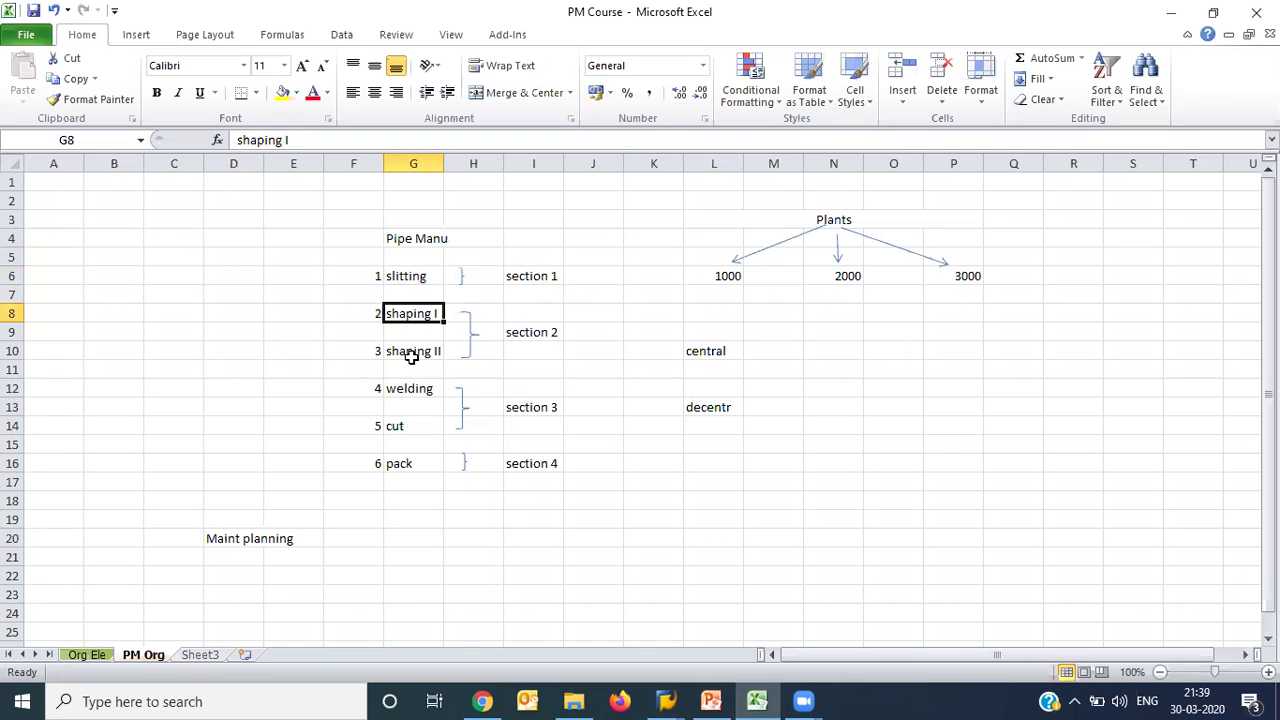
pyautogui.click(411, 356)
pyautogui.click(426, 391)
pyautogui.click(419, 422)
pyautogui.click(414, 460)
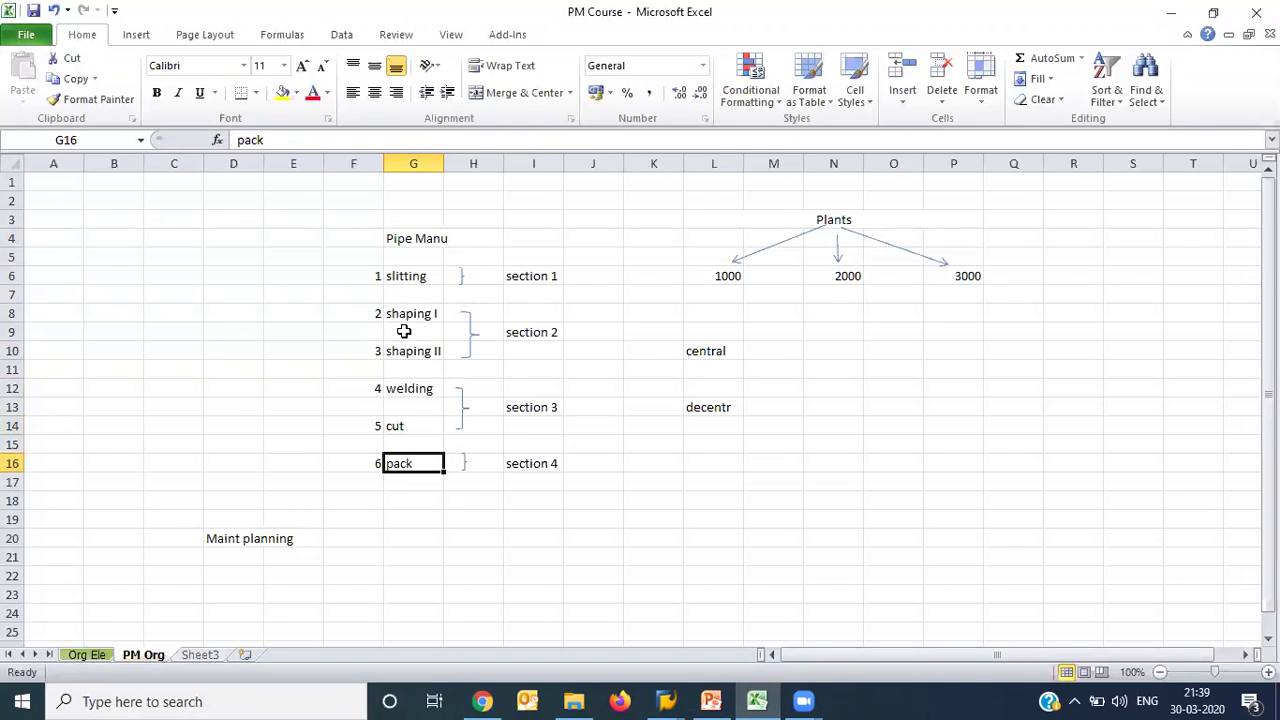
# Step: Enter the label 'Location' in cell G18
pyautogui.click(410, 507)
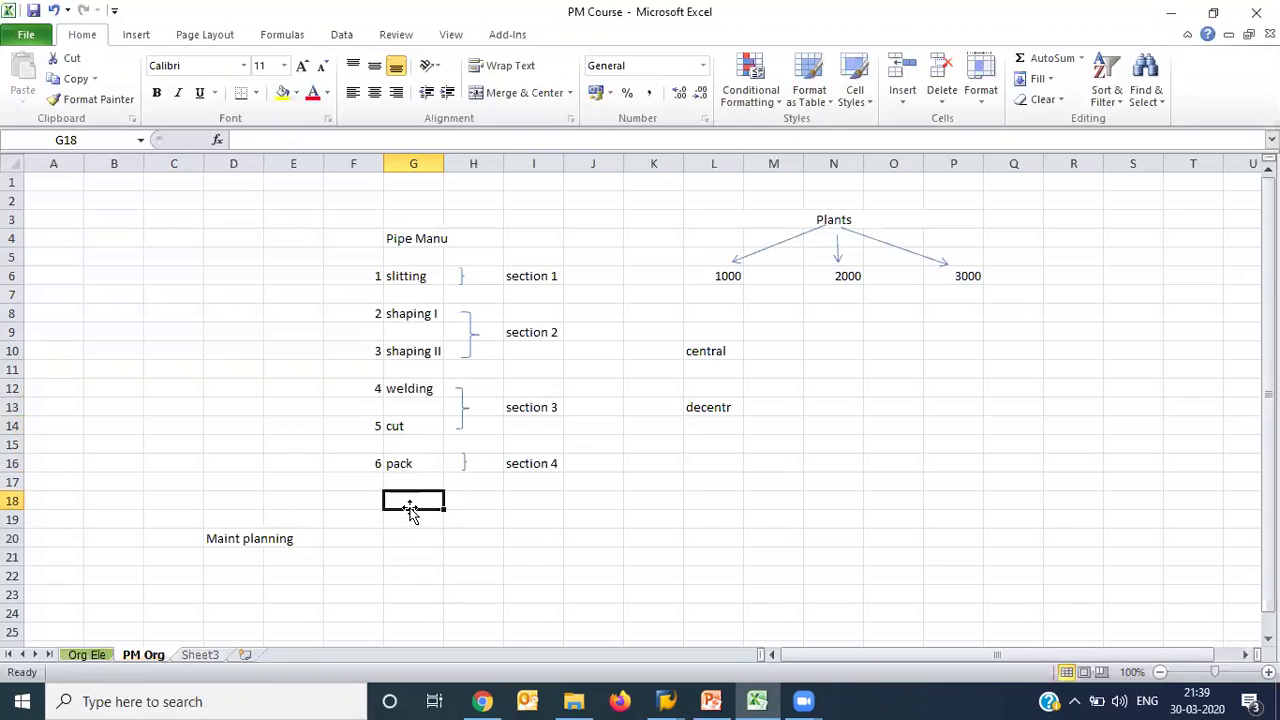
pyautogui.write('Location')
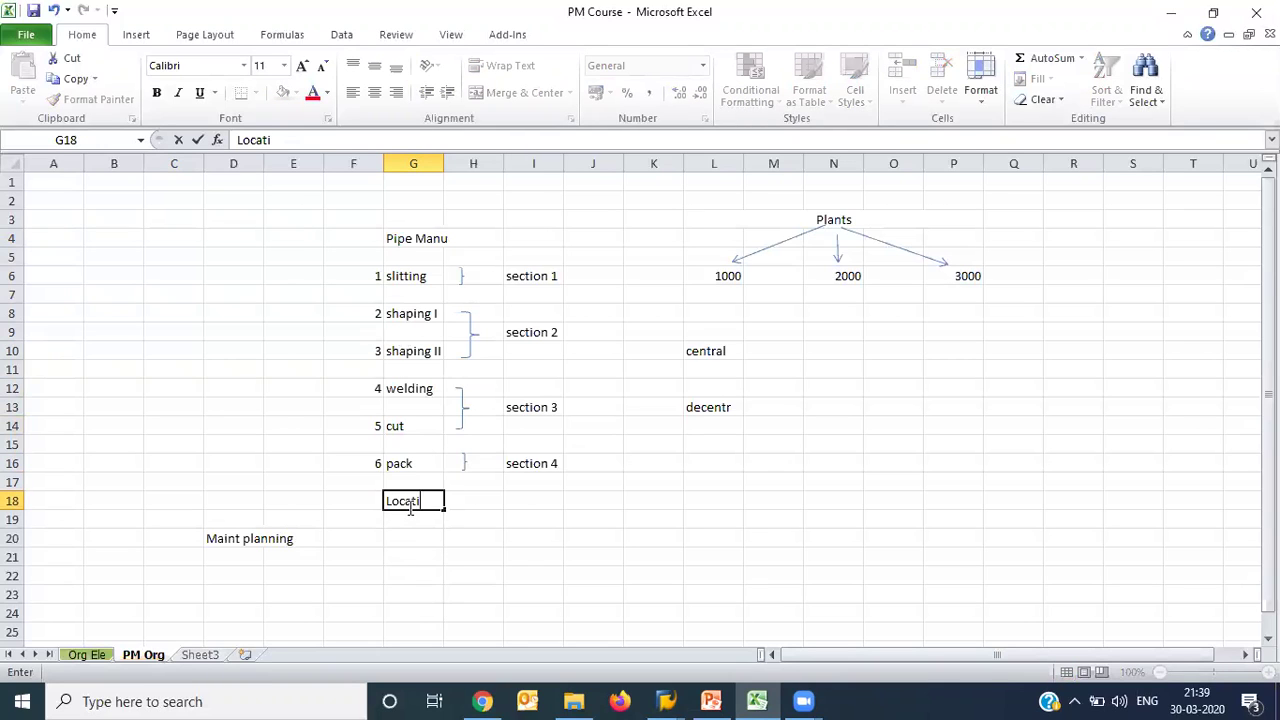
pyautogui.press('Return')
pyautogui.click(409, 506)
pyautogui.press('Right')
pyautogui.press('Right')
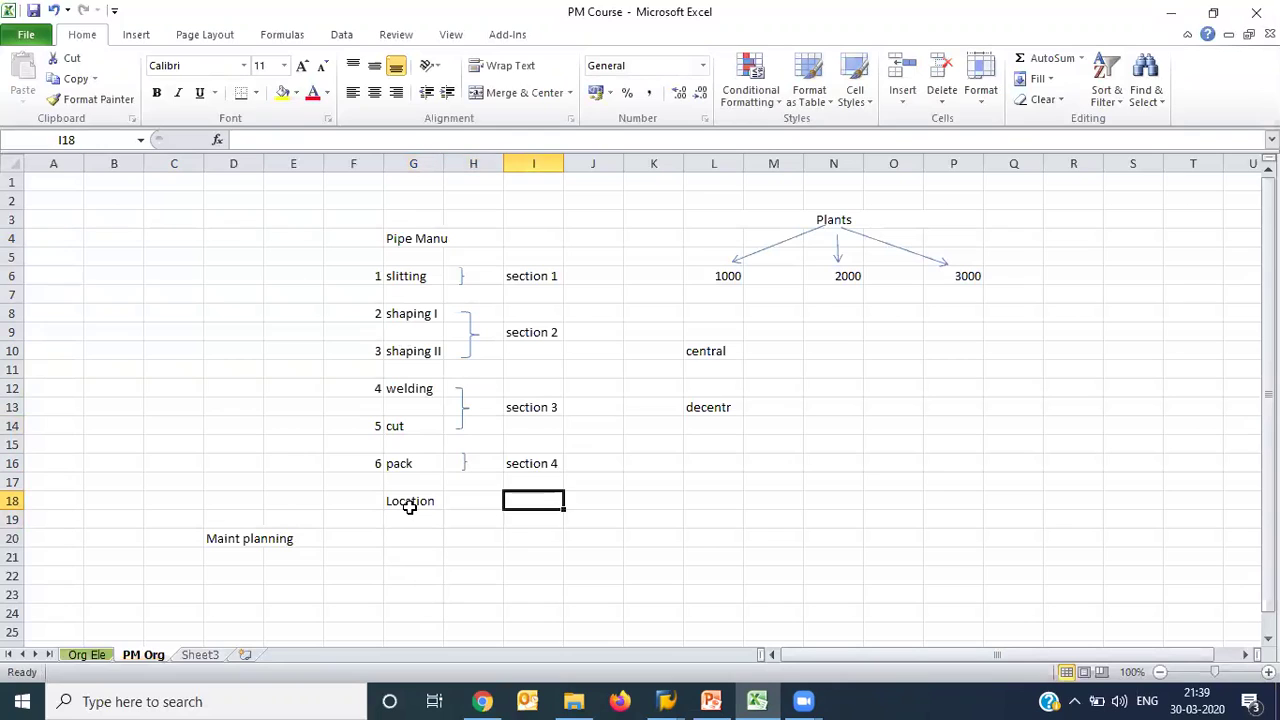
# Step: Enter 'Plant Setion' in cell H18 beside Location
pyautogui.click(461, 276)
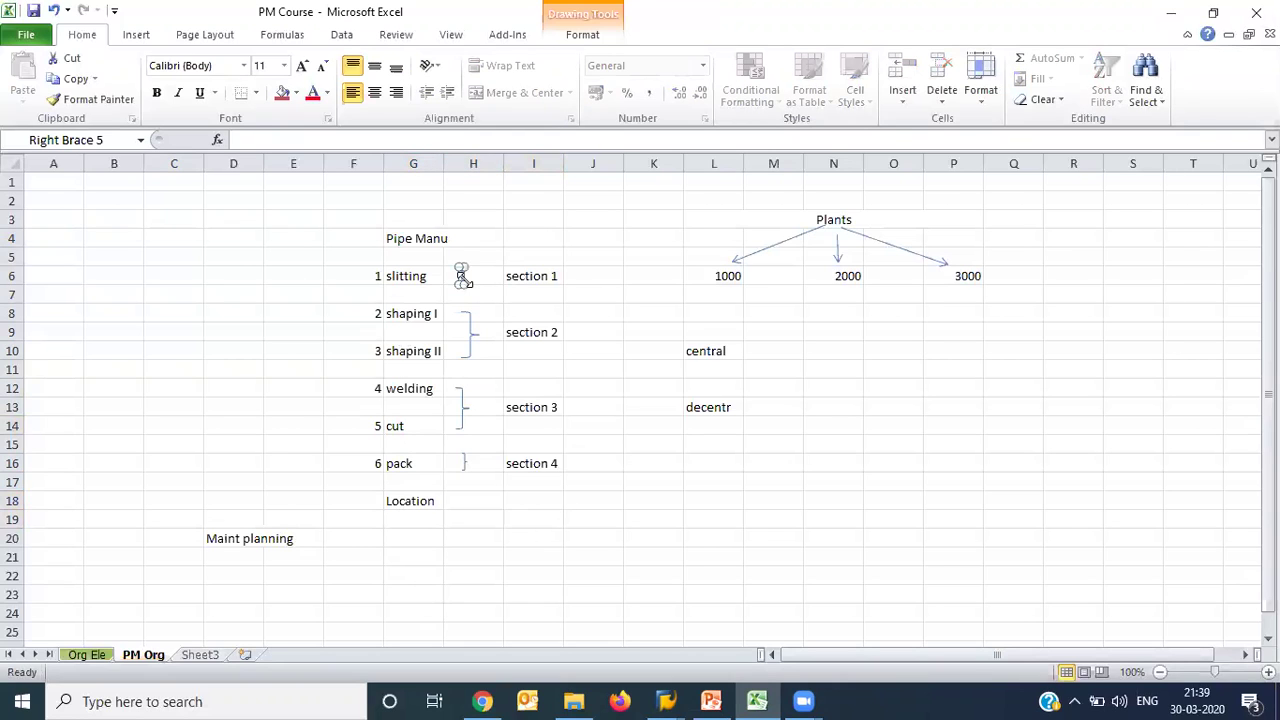
pyautogui.click(472, 355)
pyautogui.click(495, 501)
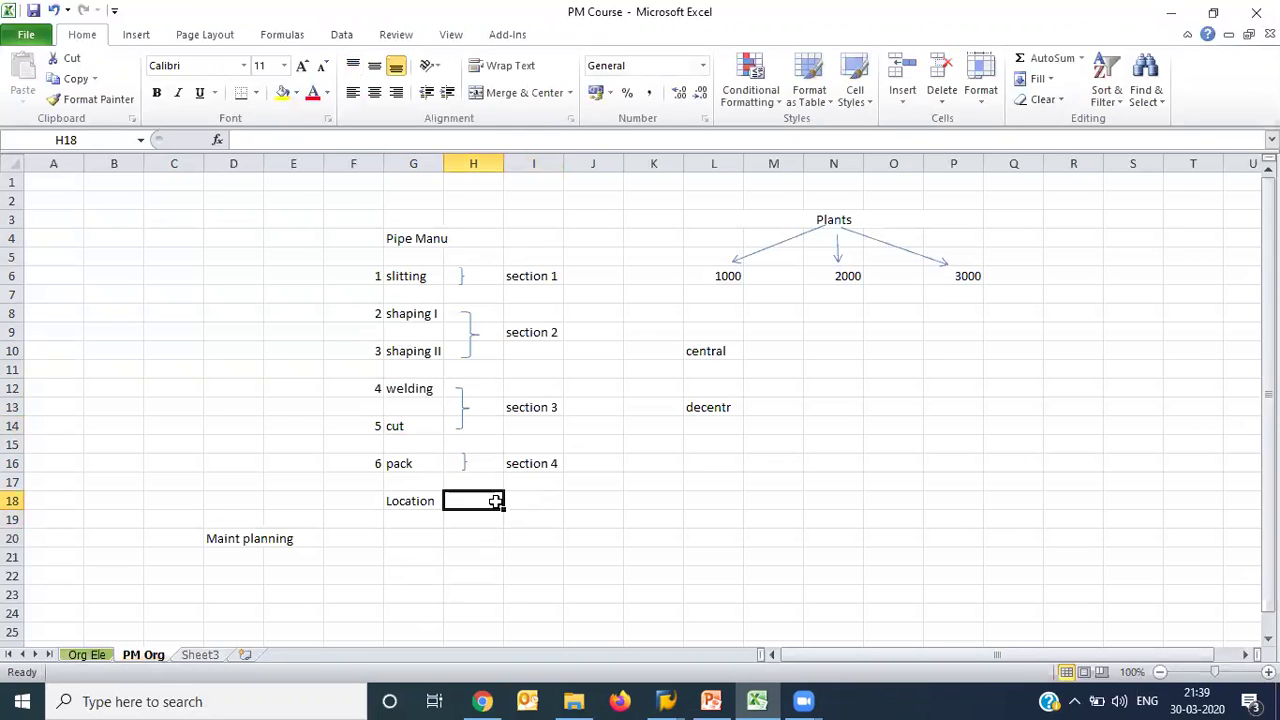
pyautogui.write('Plant Se')
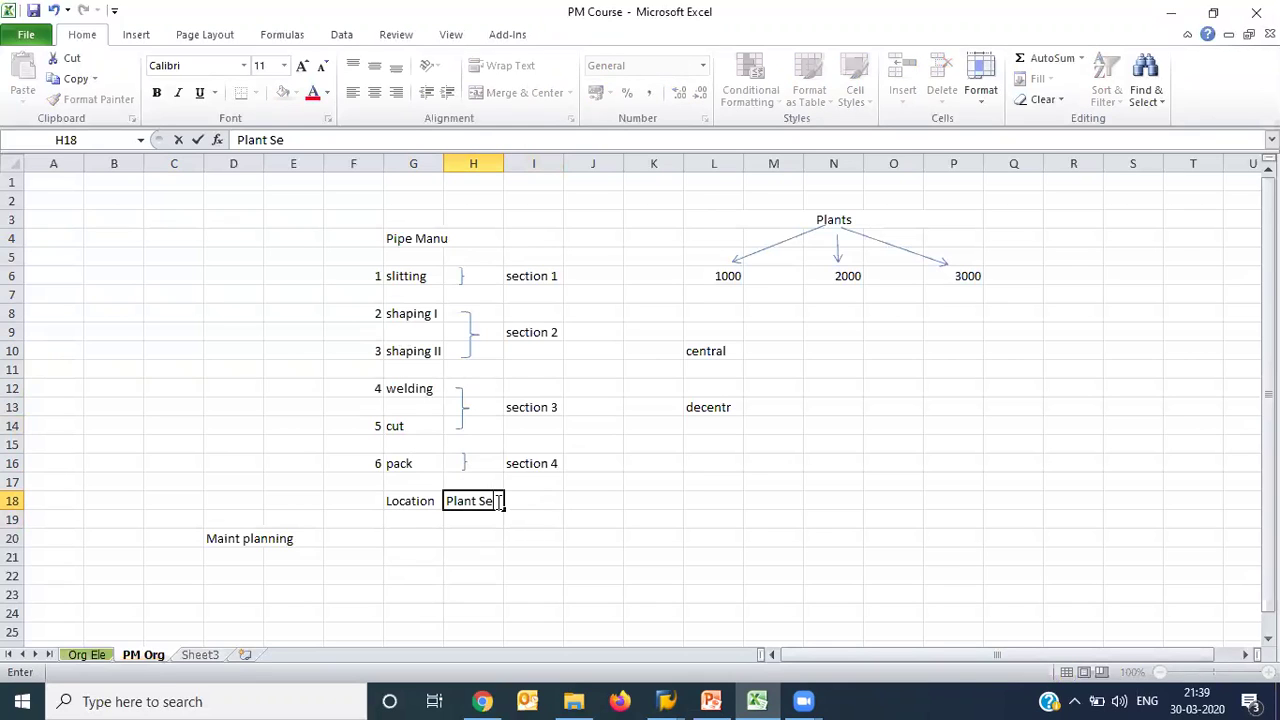
pyautogui.write('tion')
pyautogui.press('Return')
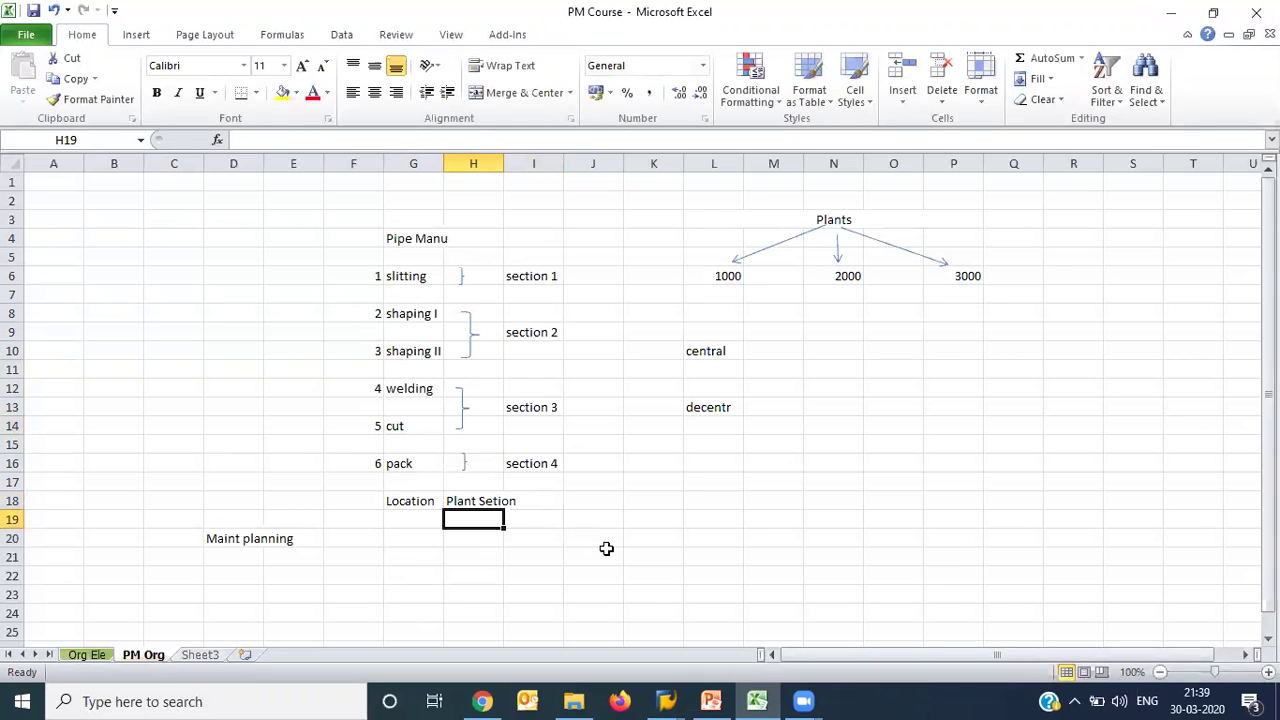
# Step: Switch to the Display IMG window and run Define Types of Technical Objects
pyautogui.click(660, 692)
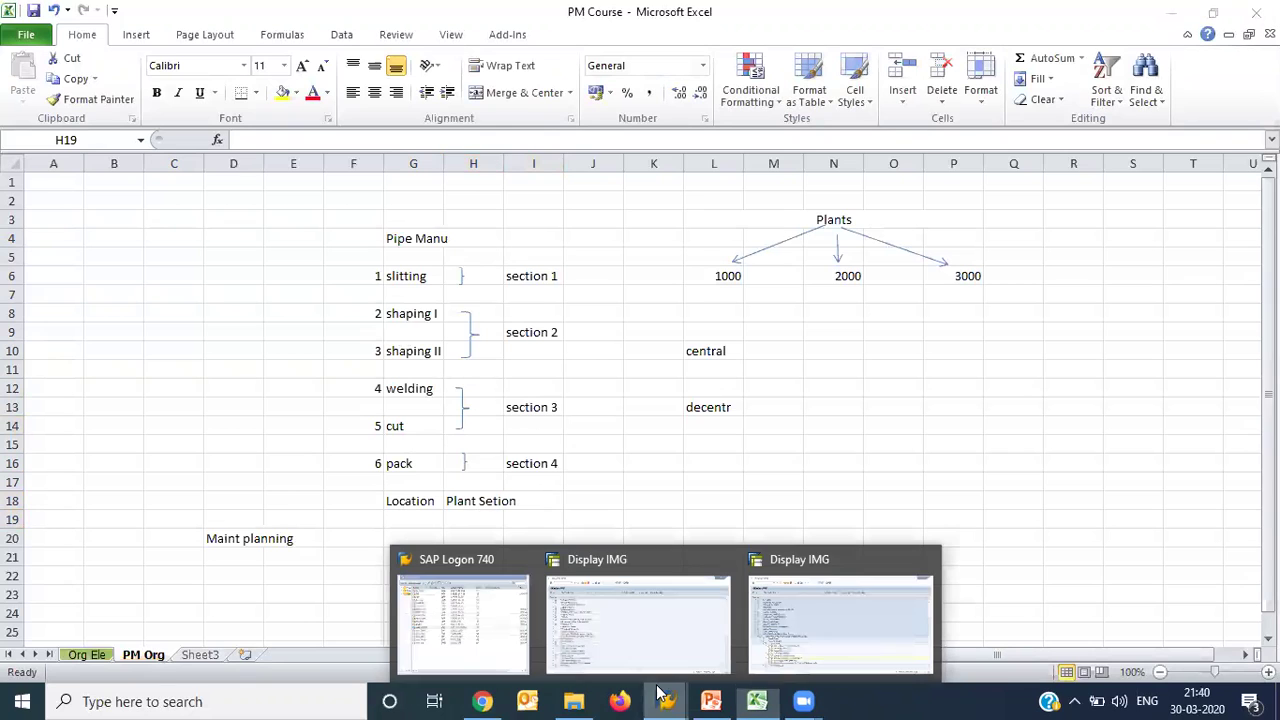
pyautogui.click(774, 630)
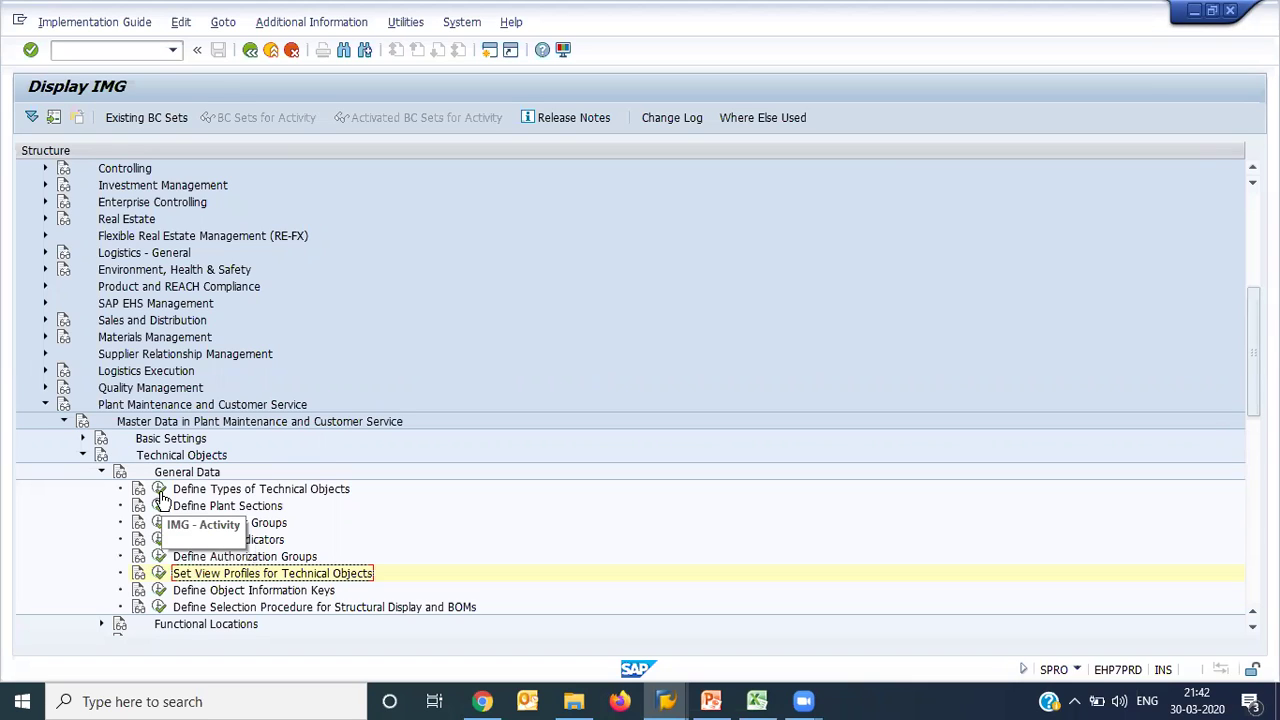
pyautogui.click(160, 492)
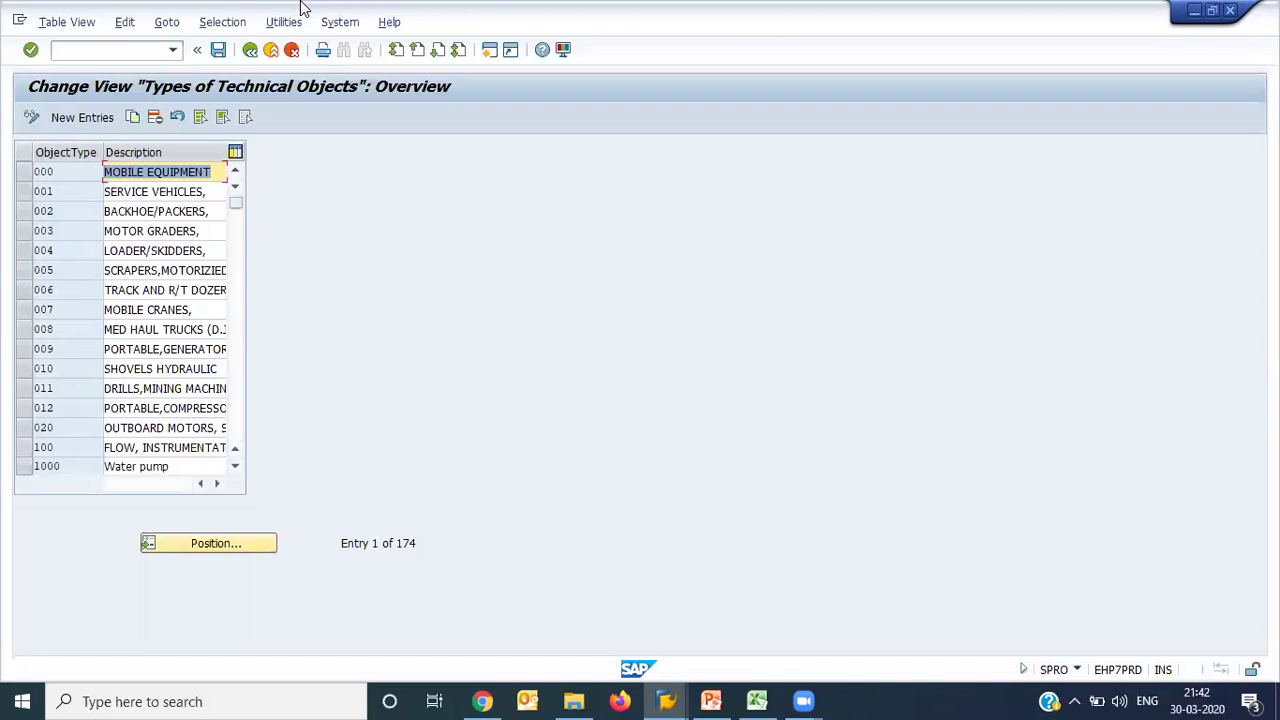
# Step: Review object type descriptions from 000 MOBILE EQUIPMENT down to 011 mining drills
pyautogui.press('F3')
pyautogui.click(153, 171)
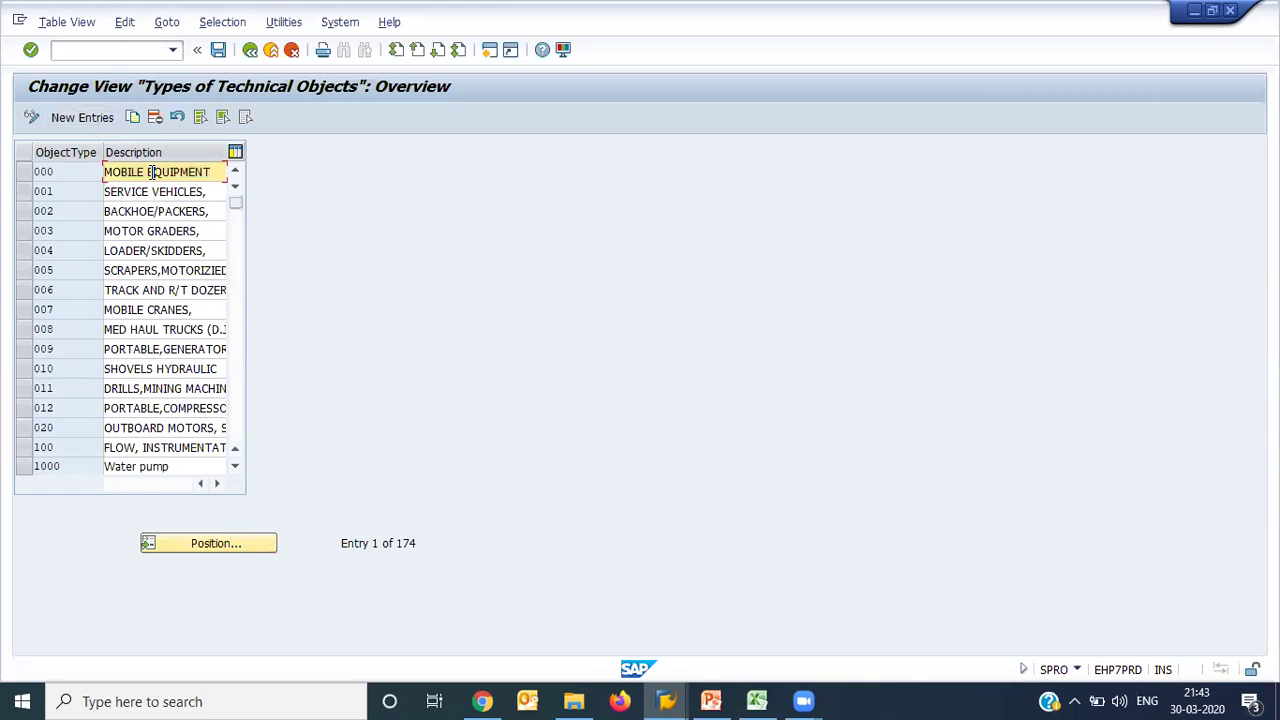
pyautogui.click(150, 231)
pyautogui.click(146, 251)
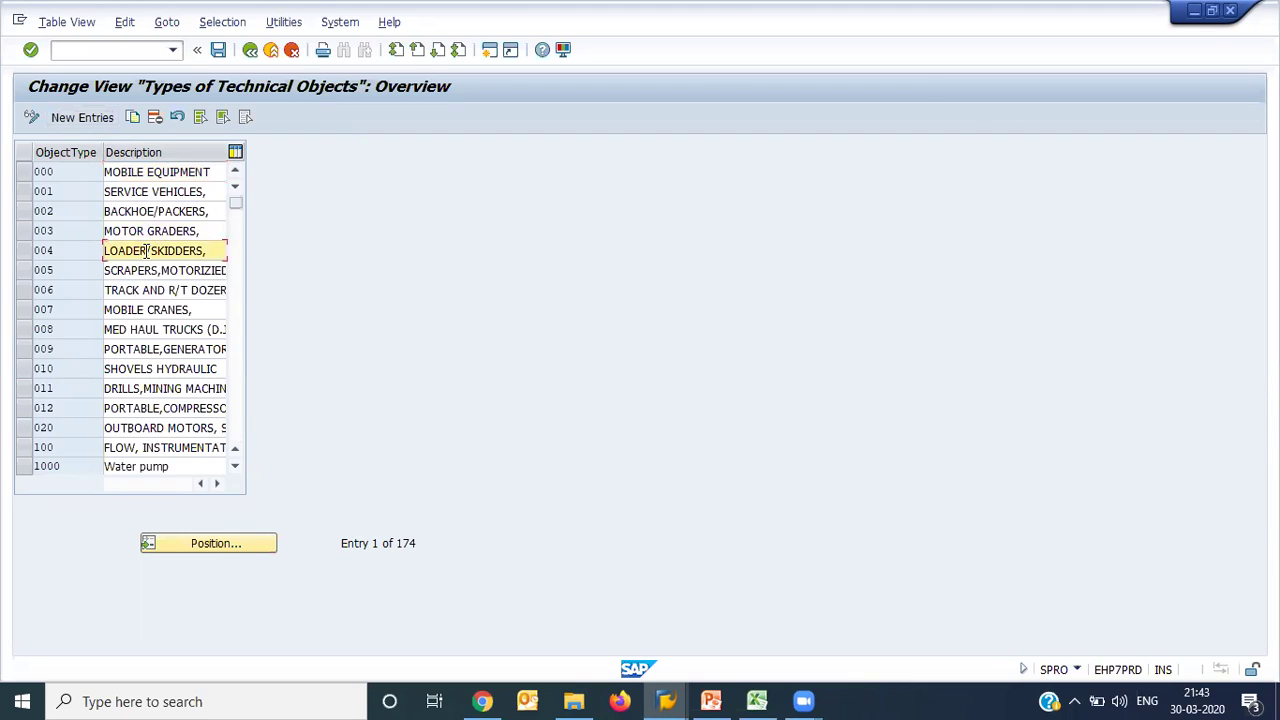
pyautogui.click(172, 312)
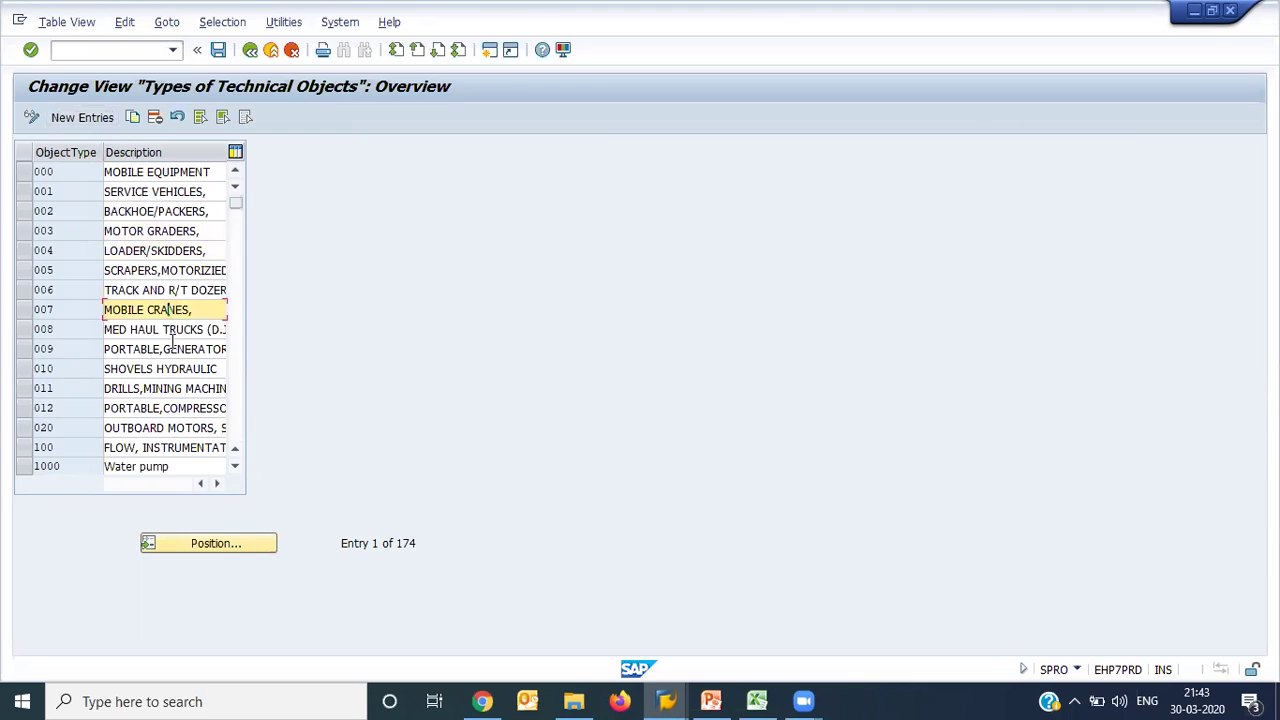
pyautogui.click(174, 347)
pyautogui.click(174, 367)
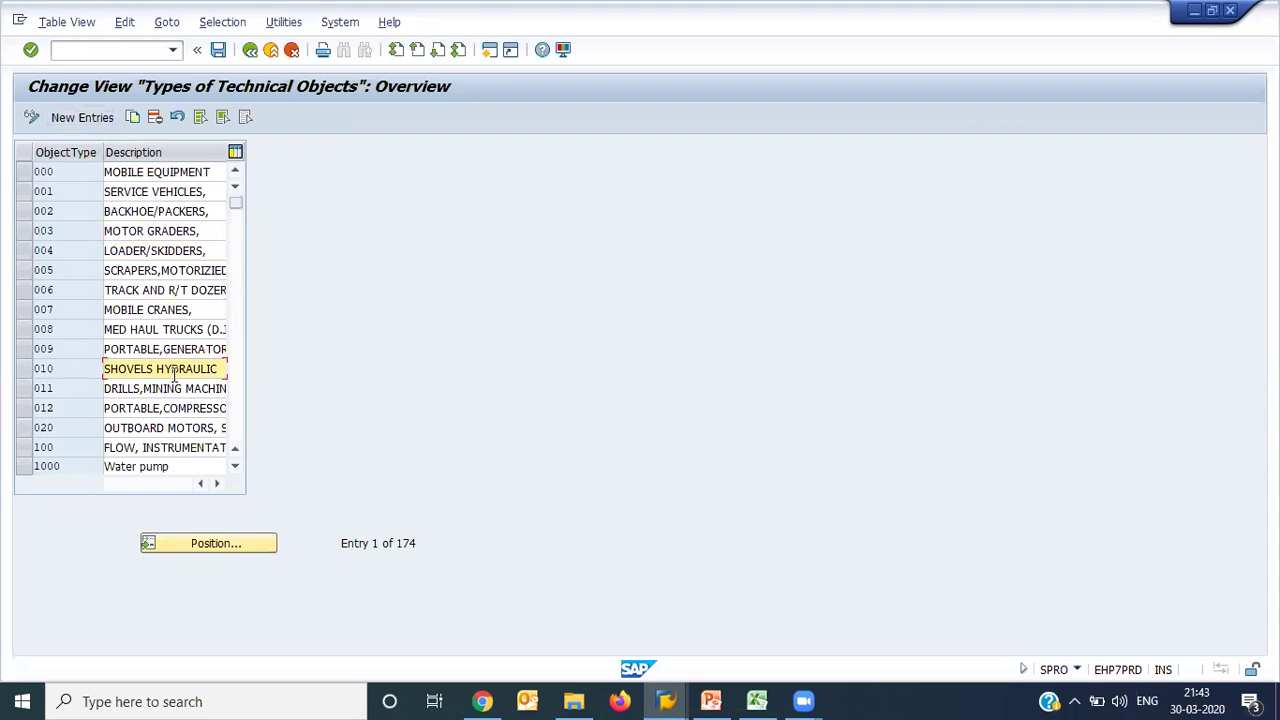
pyautogui.click(174, 389)
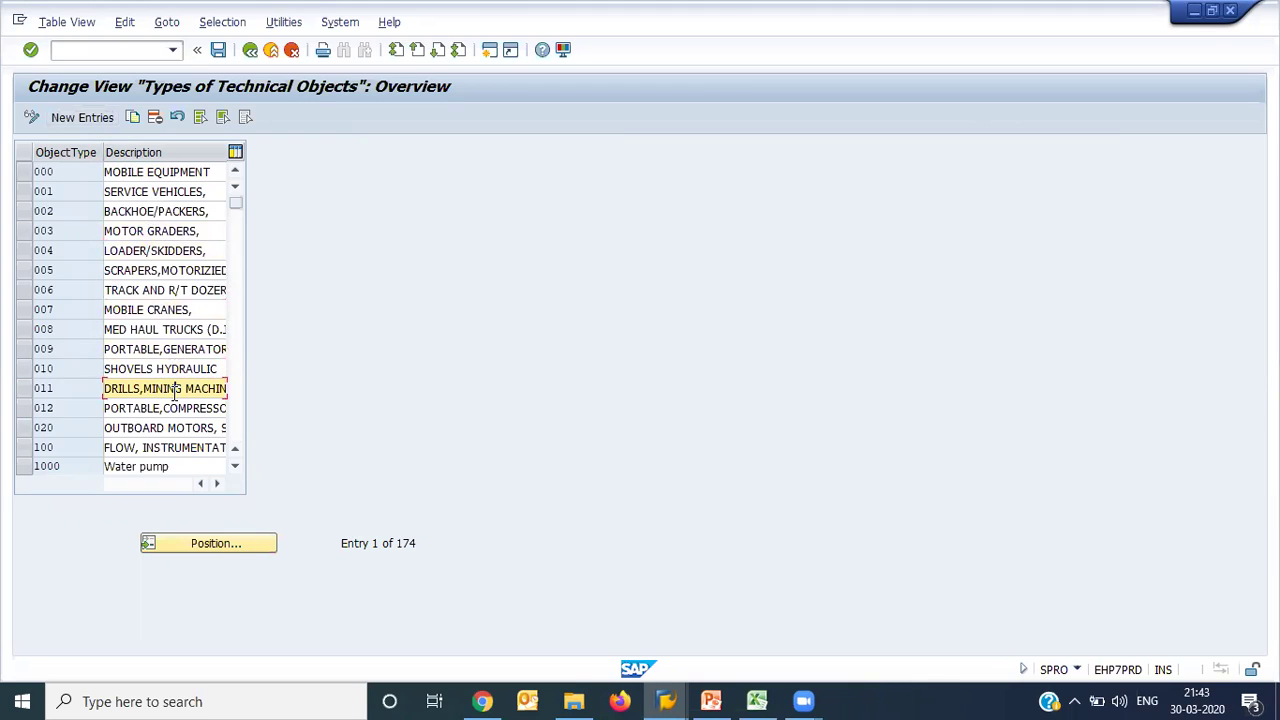
# Step: Create object type T0001 'PUMP', save it under the customizing request, and return to the IMG tree
pyautogui.click(99, 125)
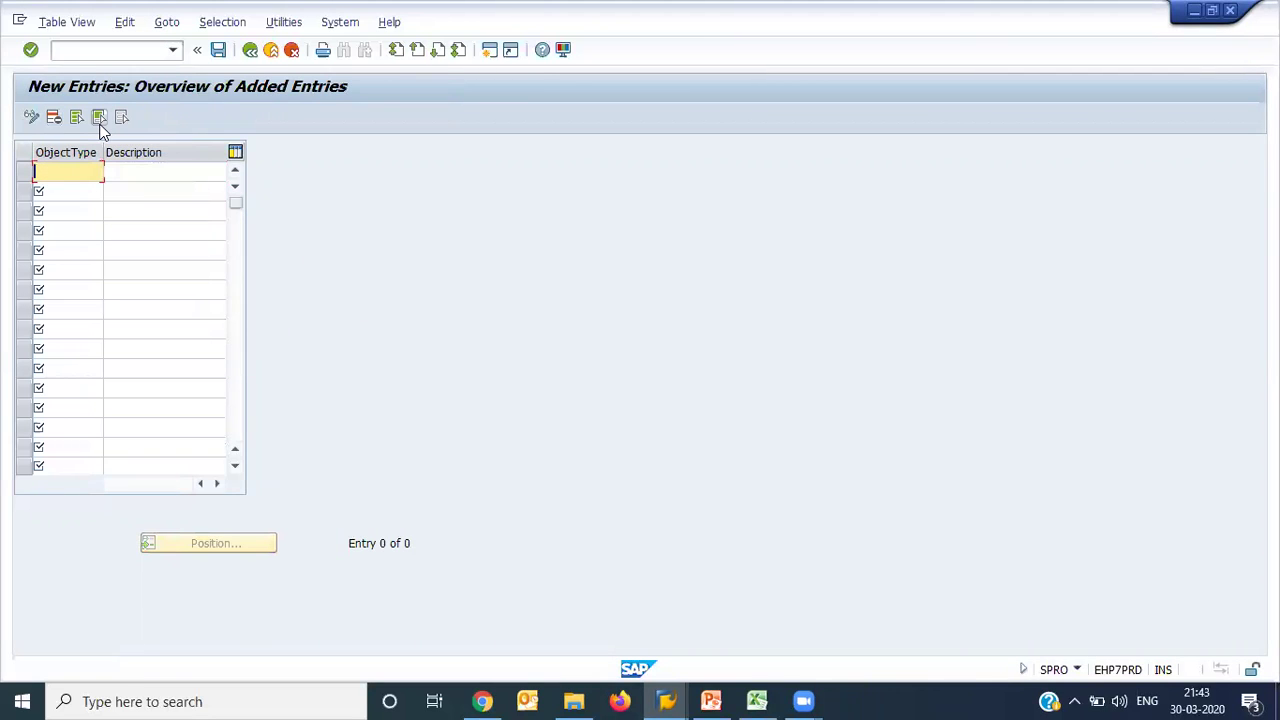
pyautogui.write('I')
pyautogui.write('0001')
pyautogui.press('Tab')
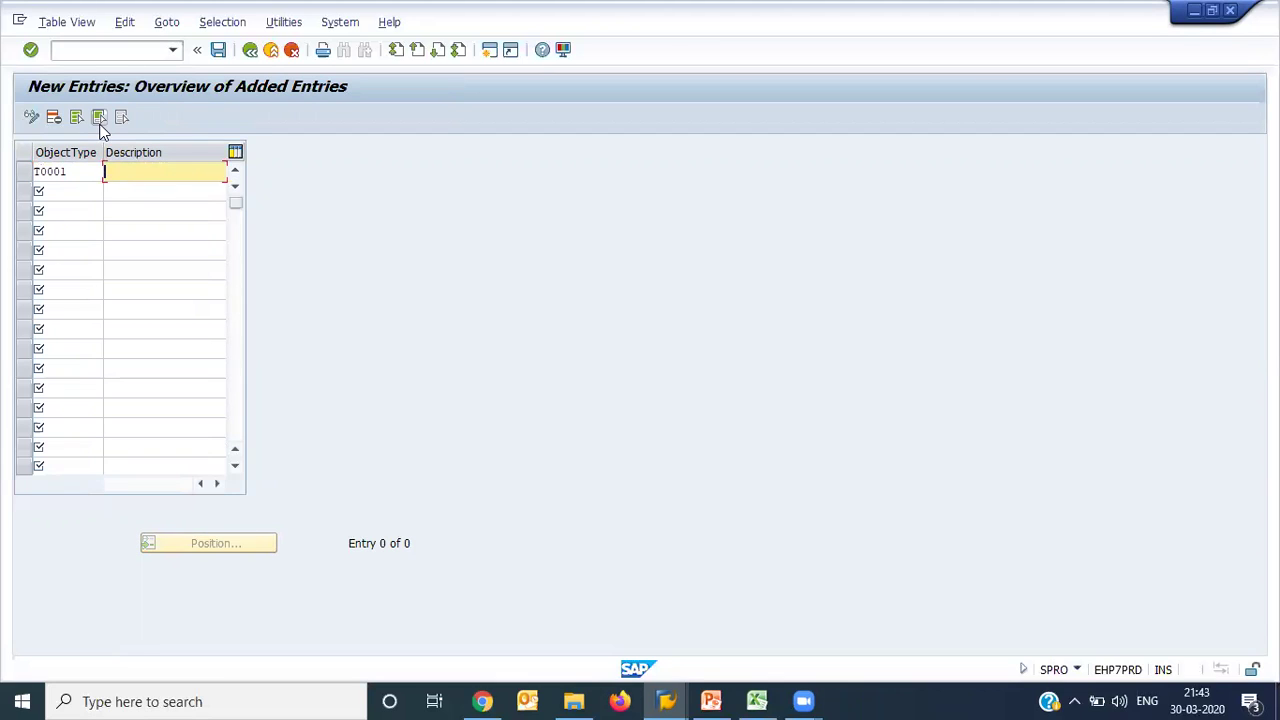
pyautogui.write('PUMP')
pyautogui.press('Return')
pyautogui.click(220, 51)
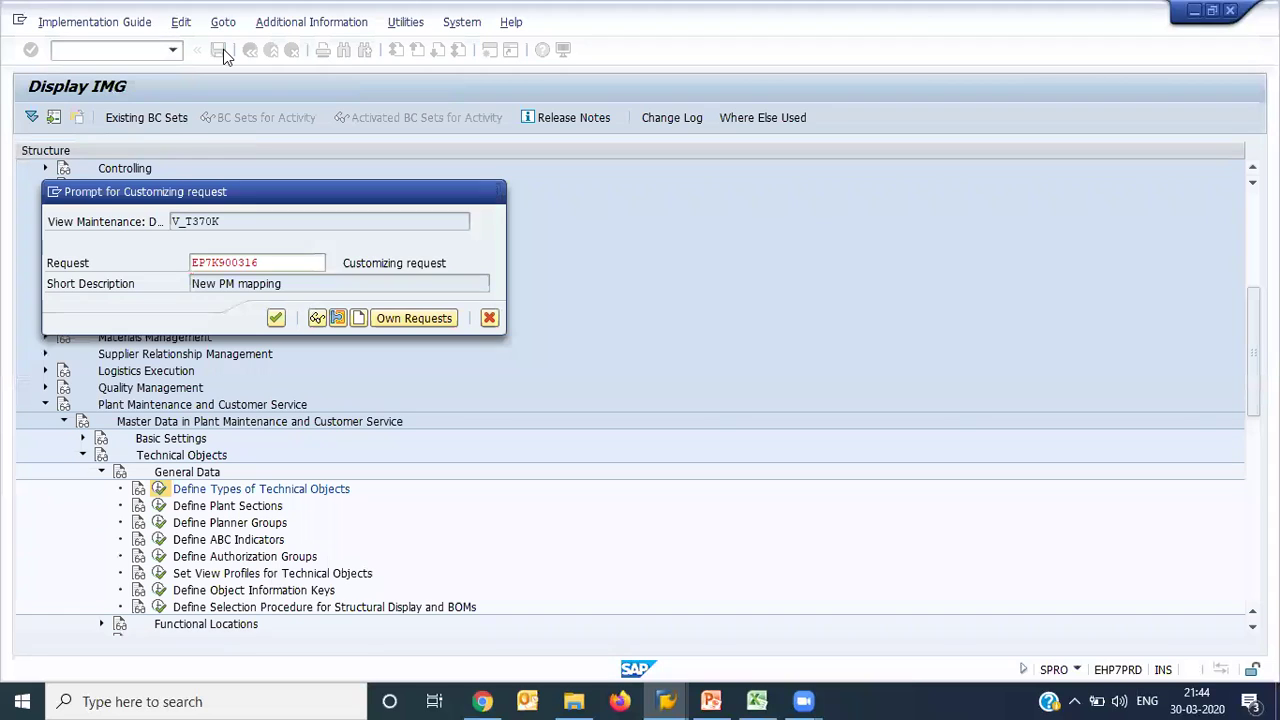
pyautogui.press('Return')
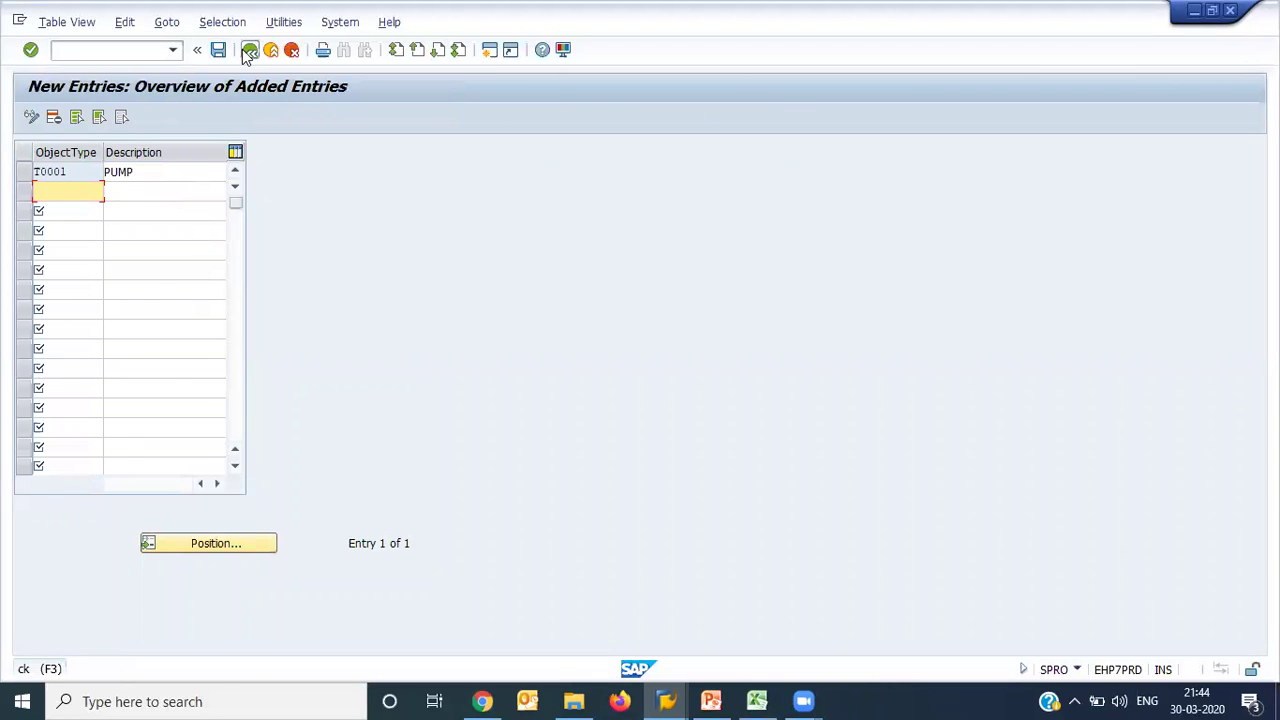
pyautogui.click(249, 50)
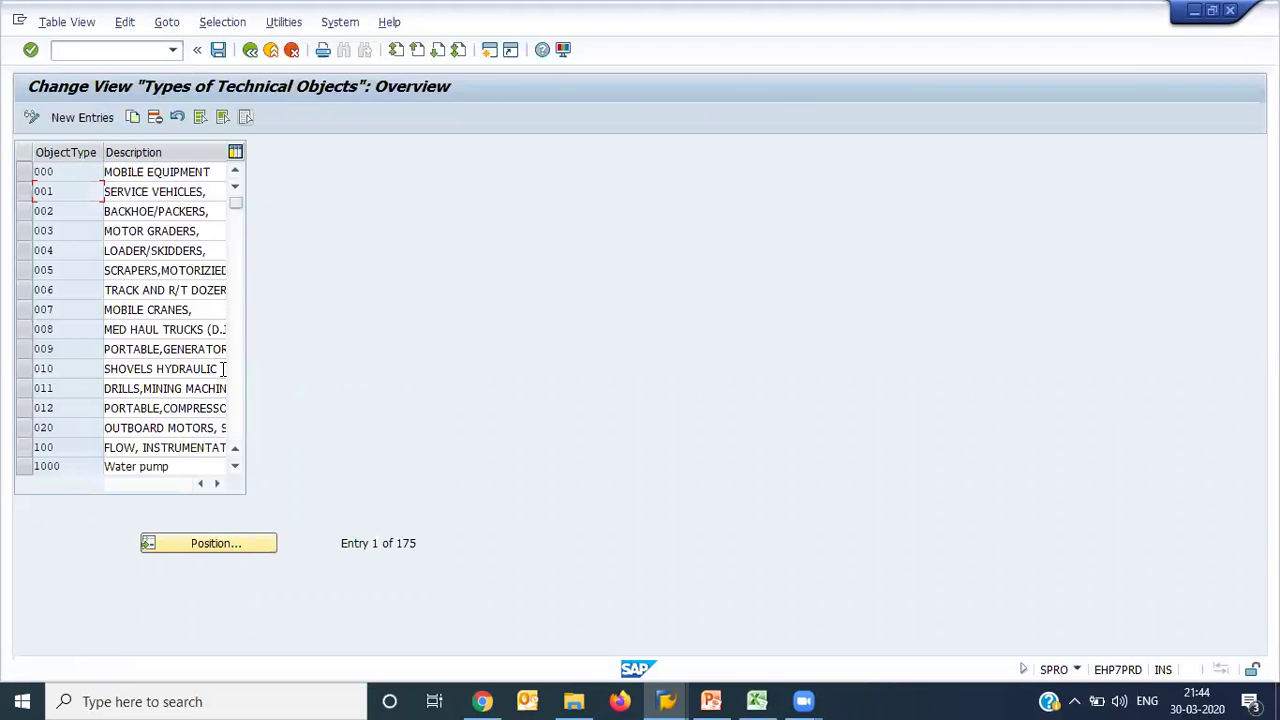
pyautogui.click(250, 50)
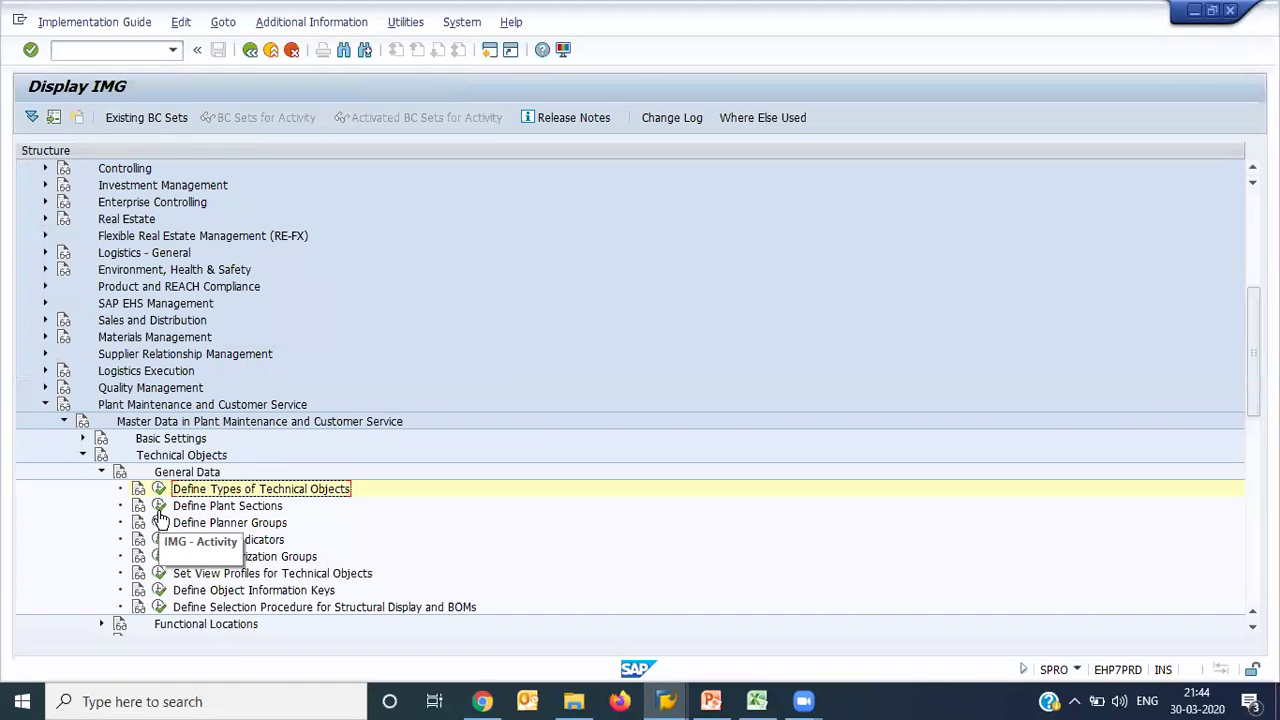
# Step: Run Define Plant Sections and start a new entry for plant pm01
pyautogui.click(159, 507)
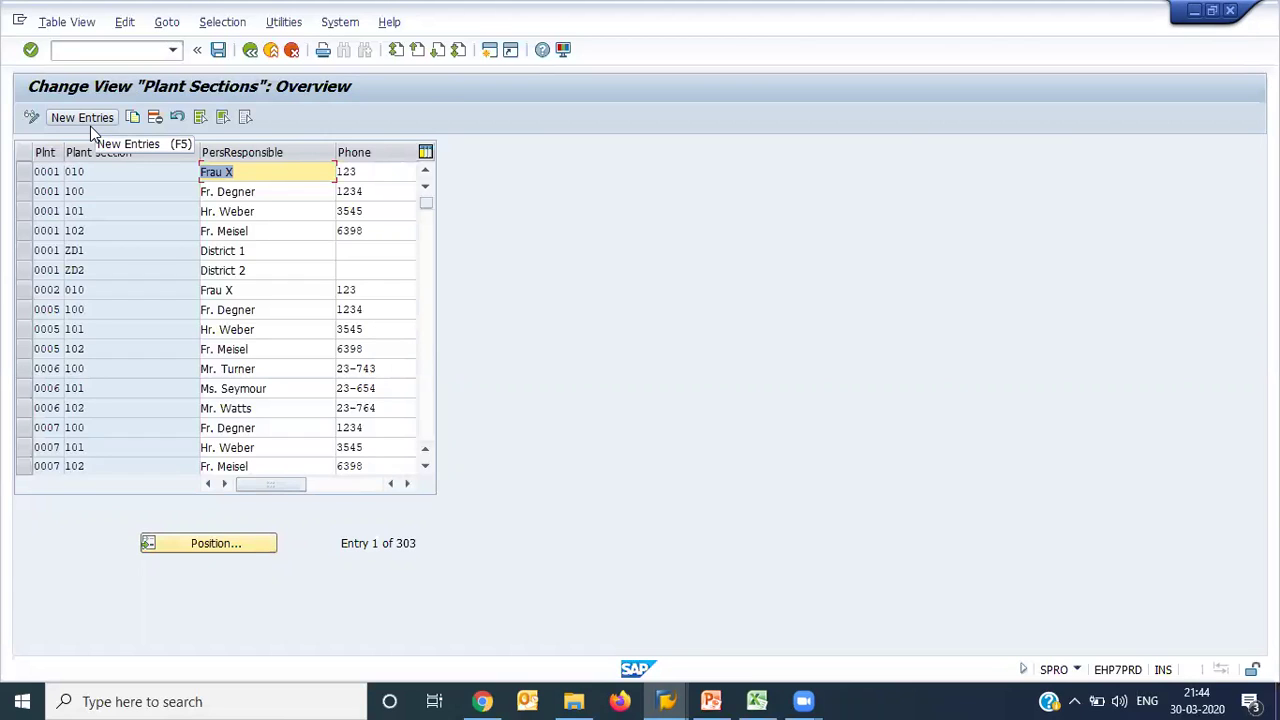
pyautogui.click(90, 125)
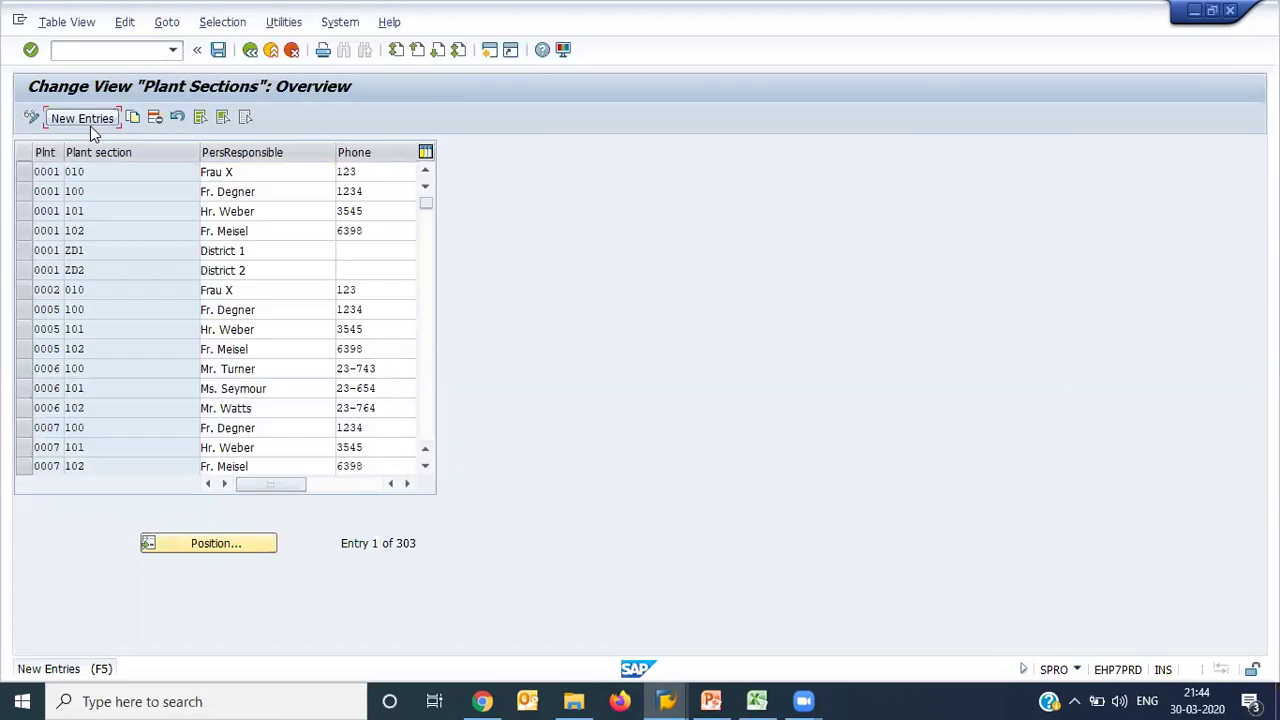
pyautogui.write('pm01')
pyautogui.press('Tab')
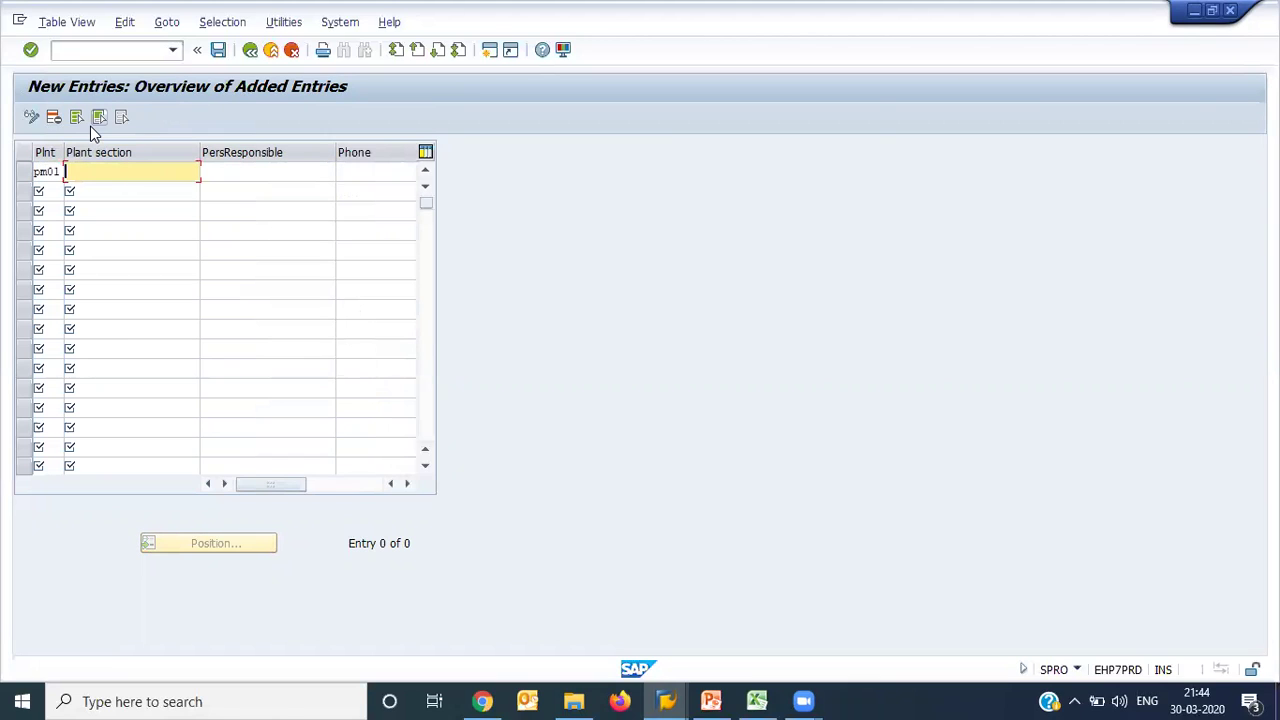
pyautogui.click(760, 698)
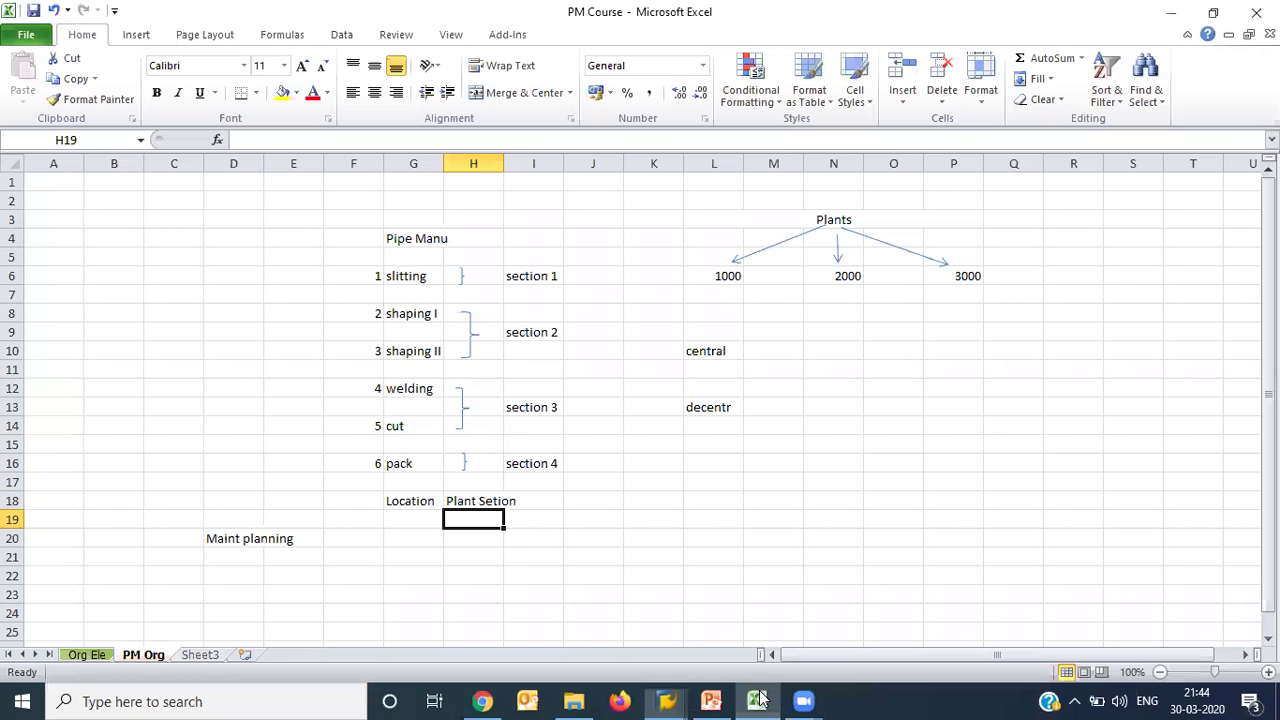
pyautogui.click(546, 270)
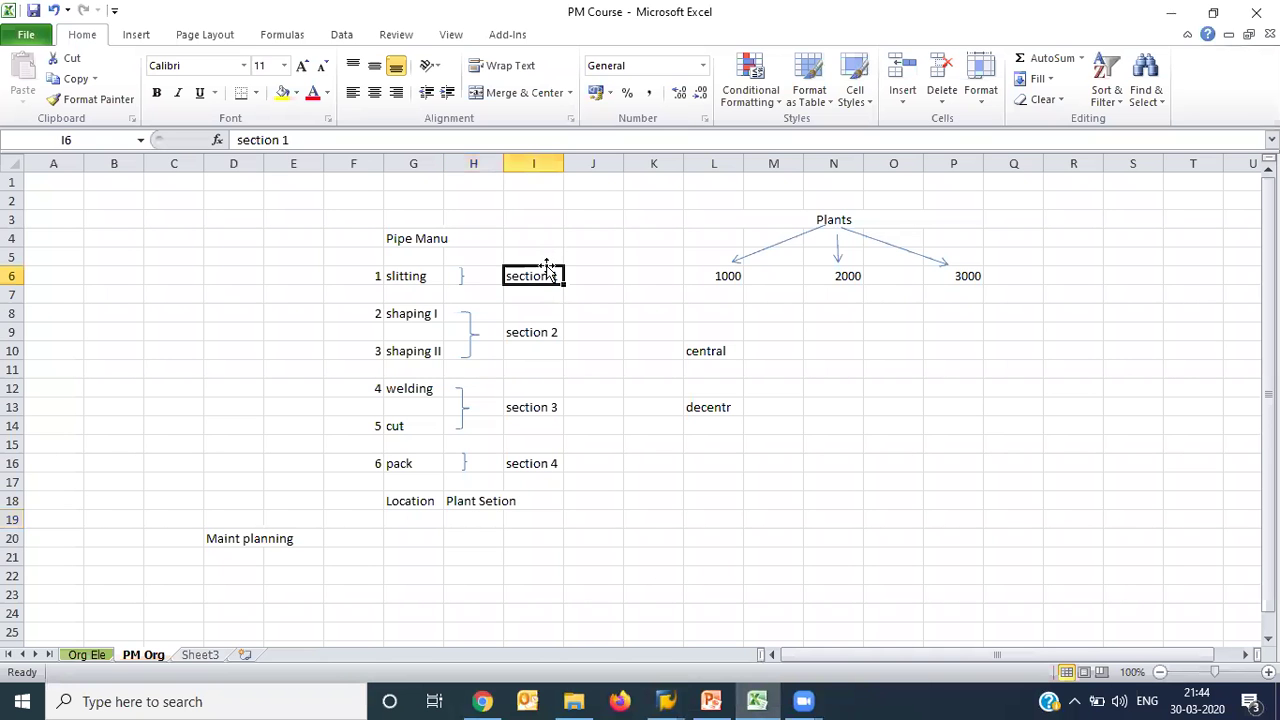
pyautogui.click(538, 332)
pyautogui.click(538, 407)
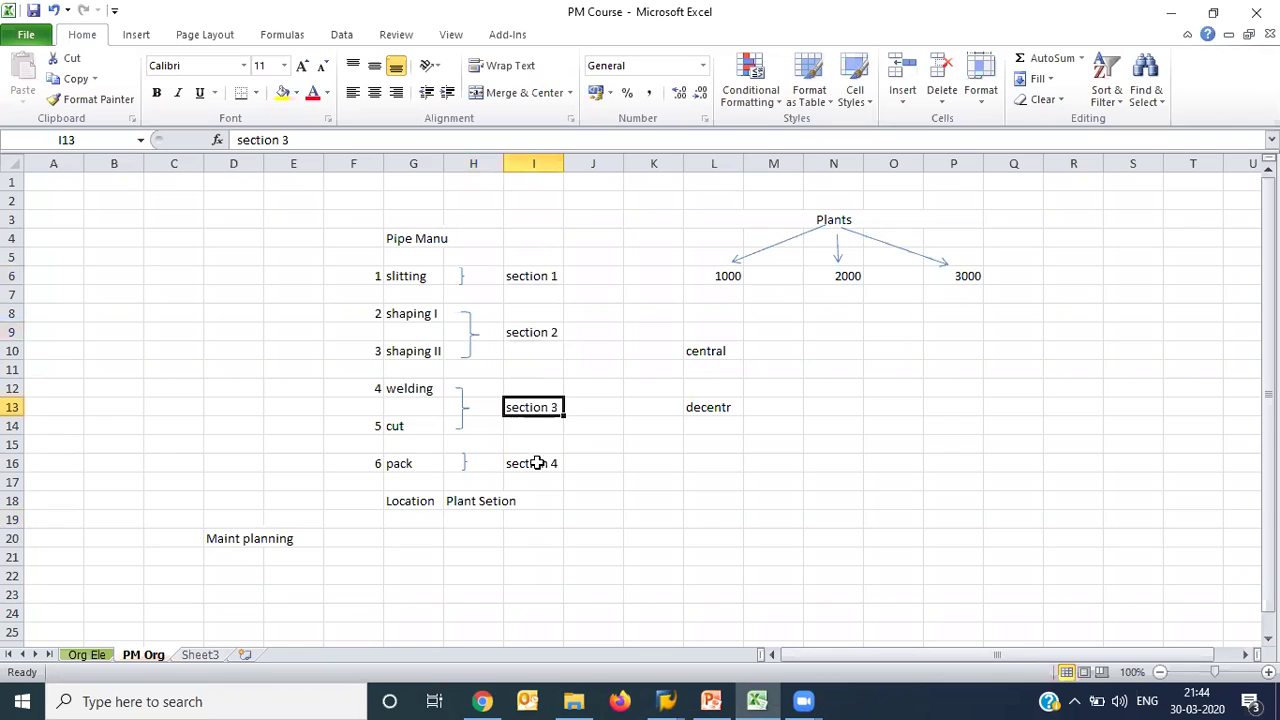
pyautogui.click(536, 462)
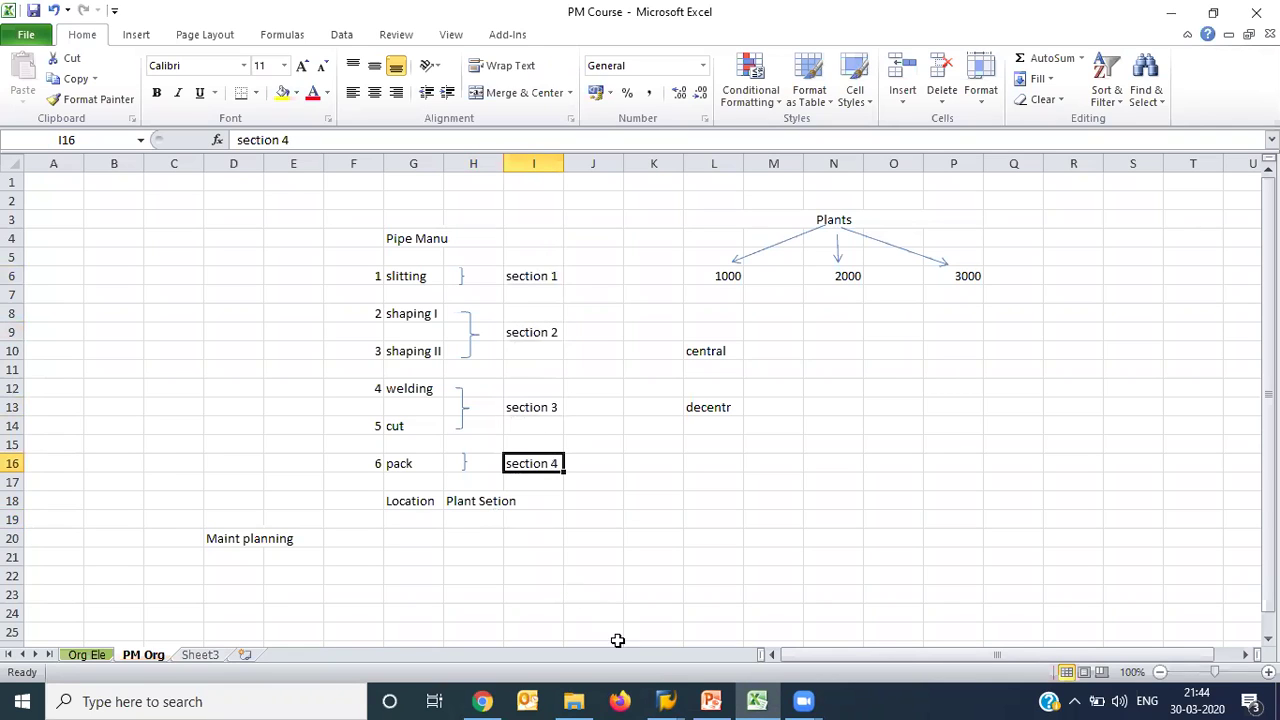
pyautogui.click(666, 700)
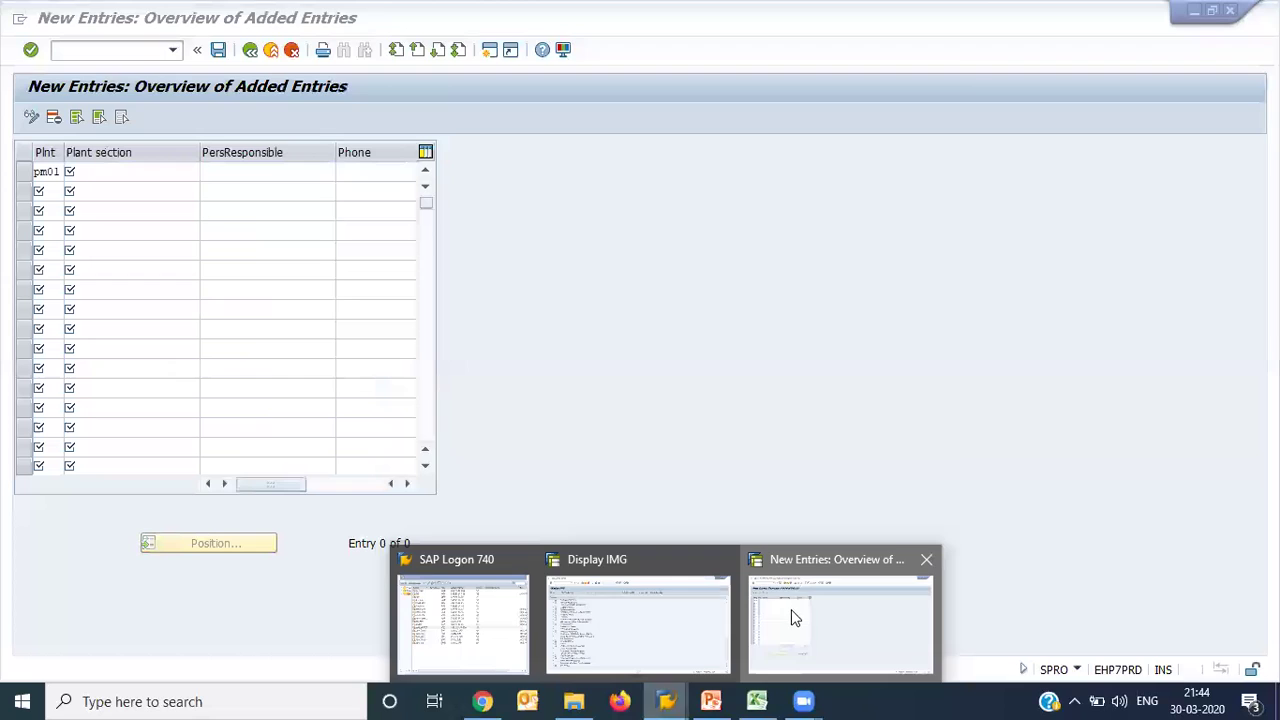
# Step: Type plant sections 100, 200, 300 and 400 into four new rows
pyautogui.click(794, 617)
pyautogui.write('se')
pyautogui.press('BackSpace')
pyautogui.press('BackSpace')
pyautogui.write('Sec')
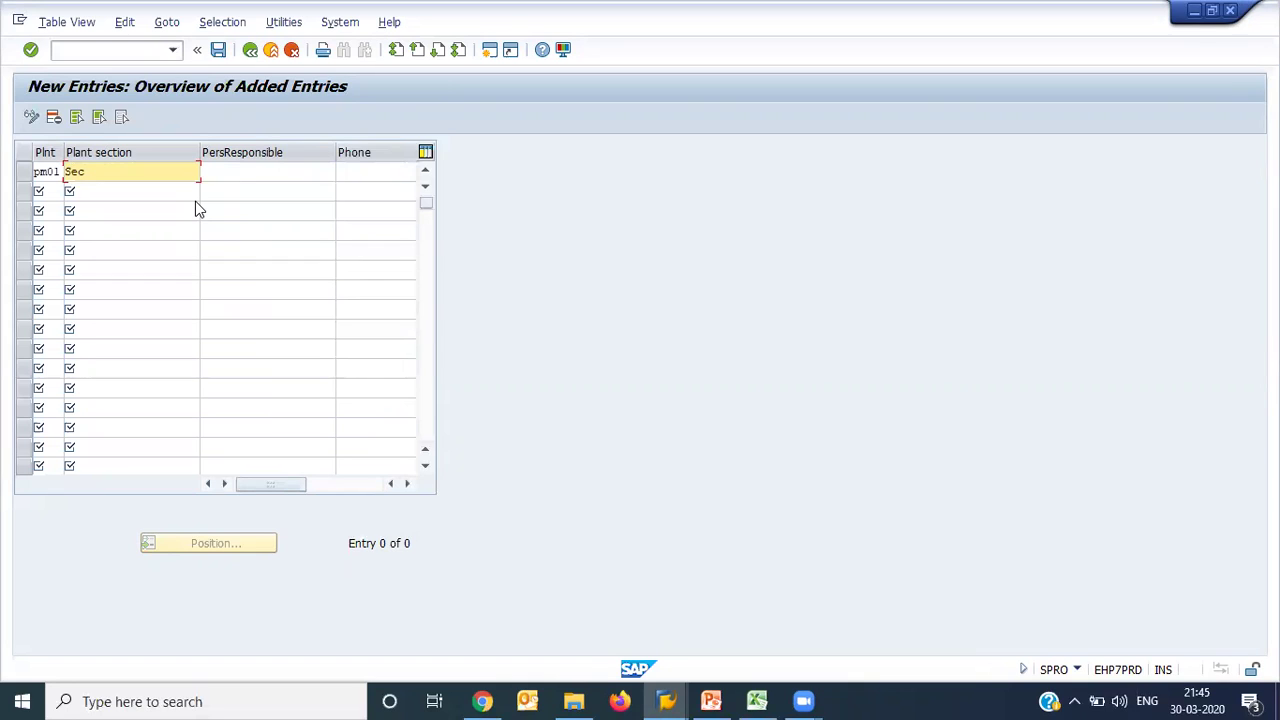
pyautogui.press('BackSpace')
pyautogui.press('BackSpace')
pyautogui.press('BackSpace')
pyautogui.write('100')
pyautogui.press('Down')
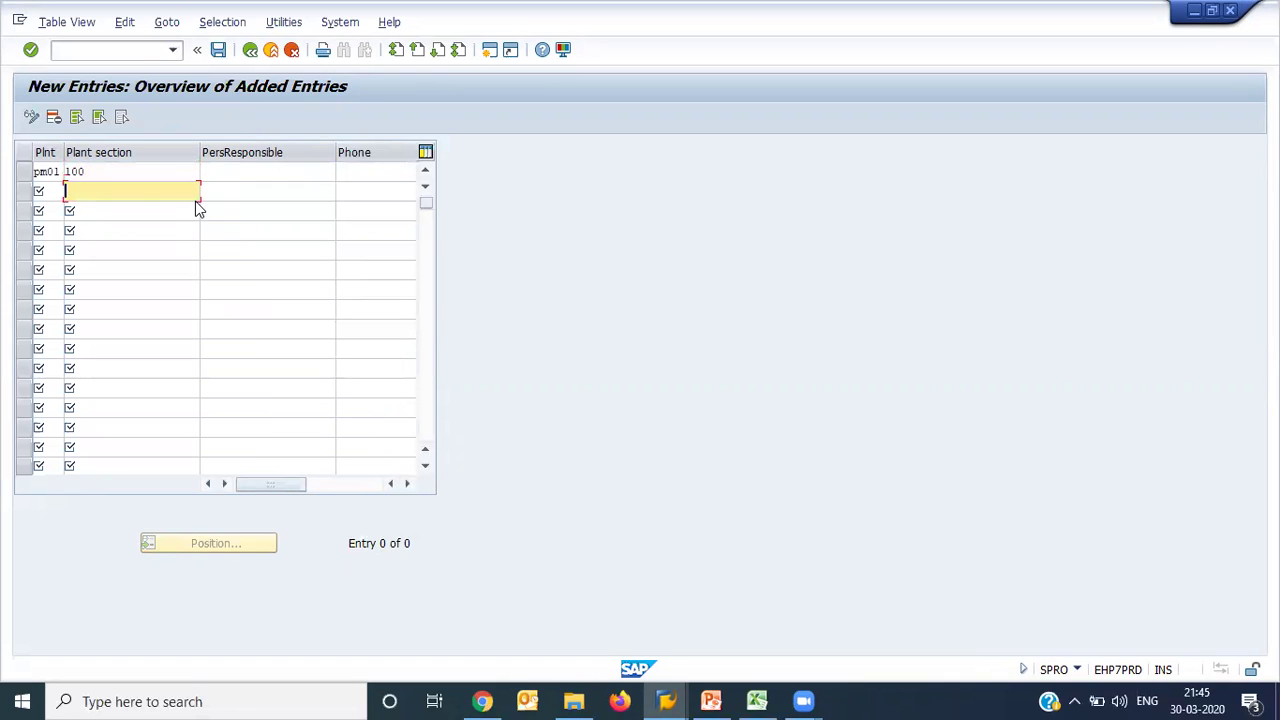
pyautogui.write('200')
pyautogui.press('Down')
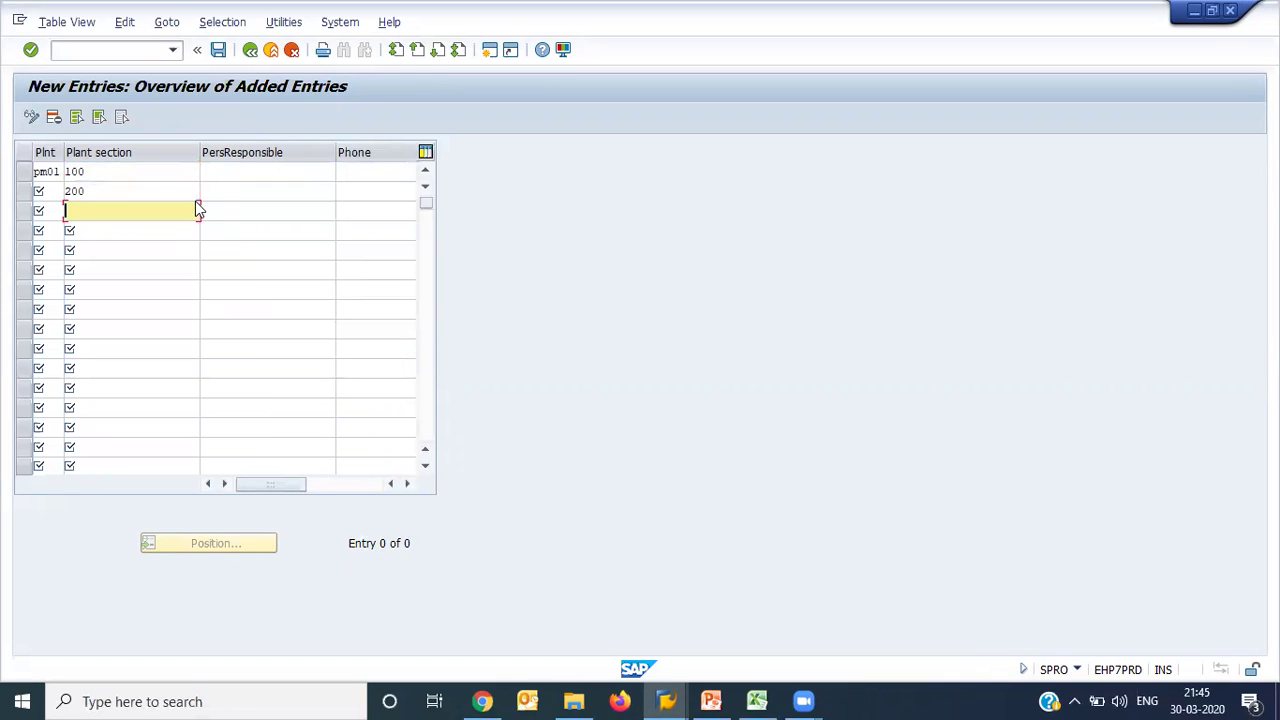
pyautogui.write('300')
pyautogui.press('Down')
pyautogui.write('400')
pyautogui.hotkey('alt', 'Tab')
pyautogui.hotkey('alt', 'Tab')
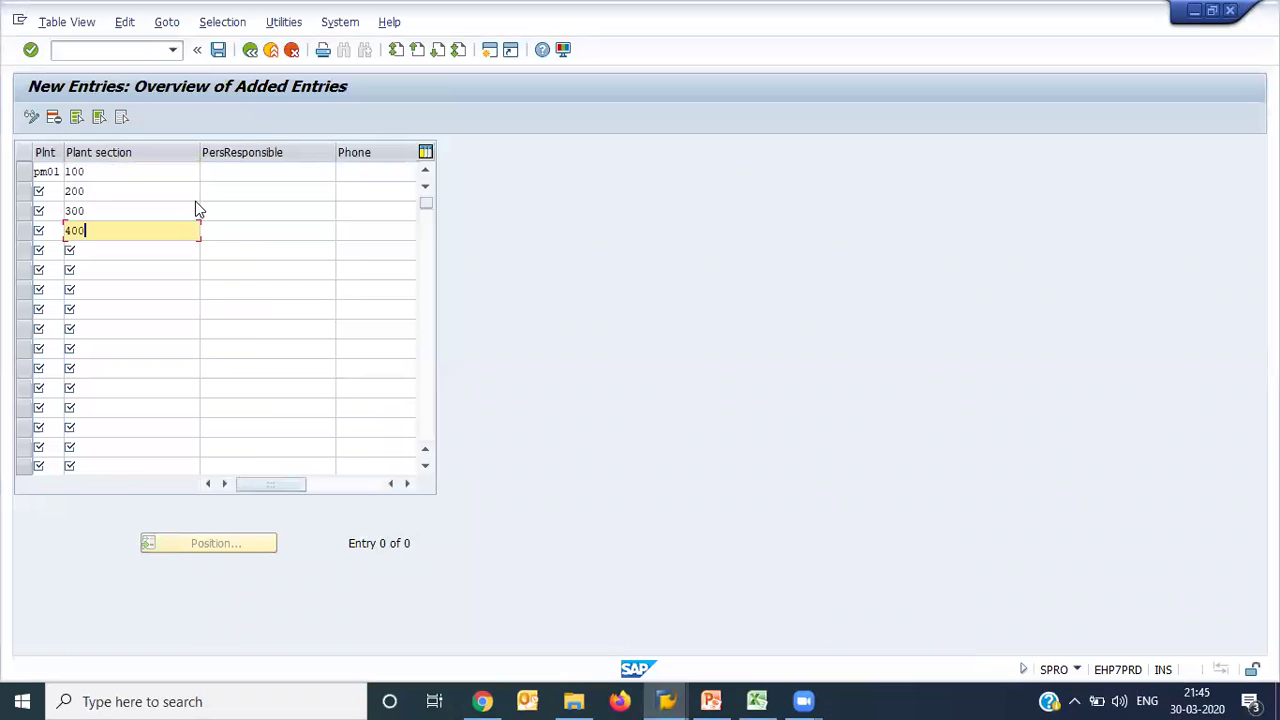
# Step: Fill plant pm01 into rows two to four and submit the four entries
pyautogui.click(56, 190)
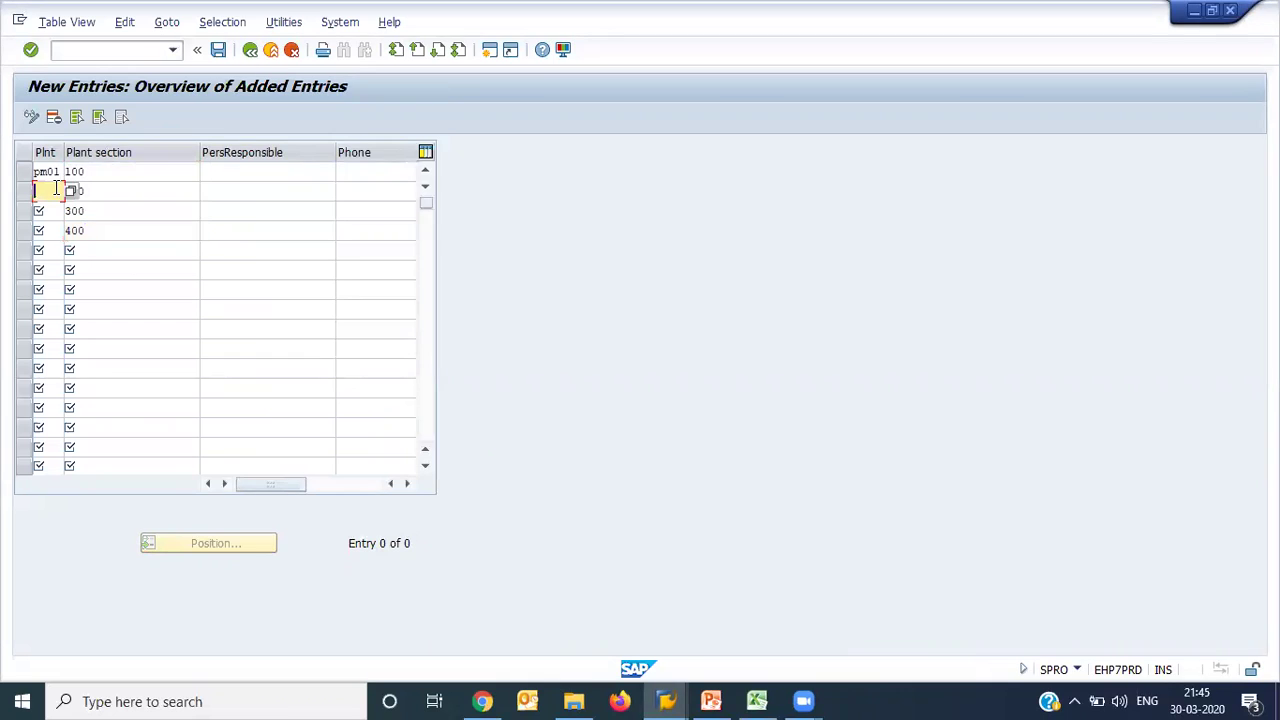
pyautogui.write('pm01')
pyautogui.press('Down')
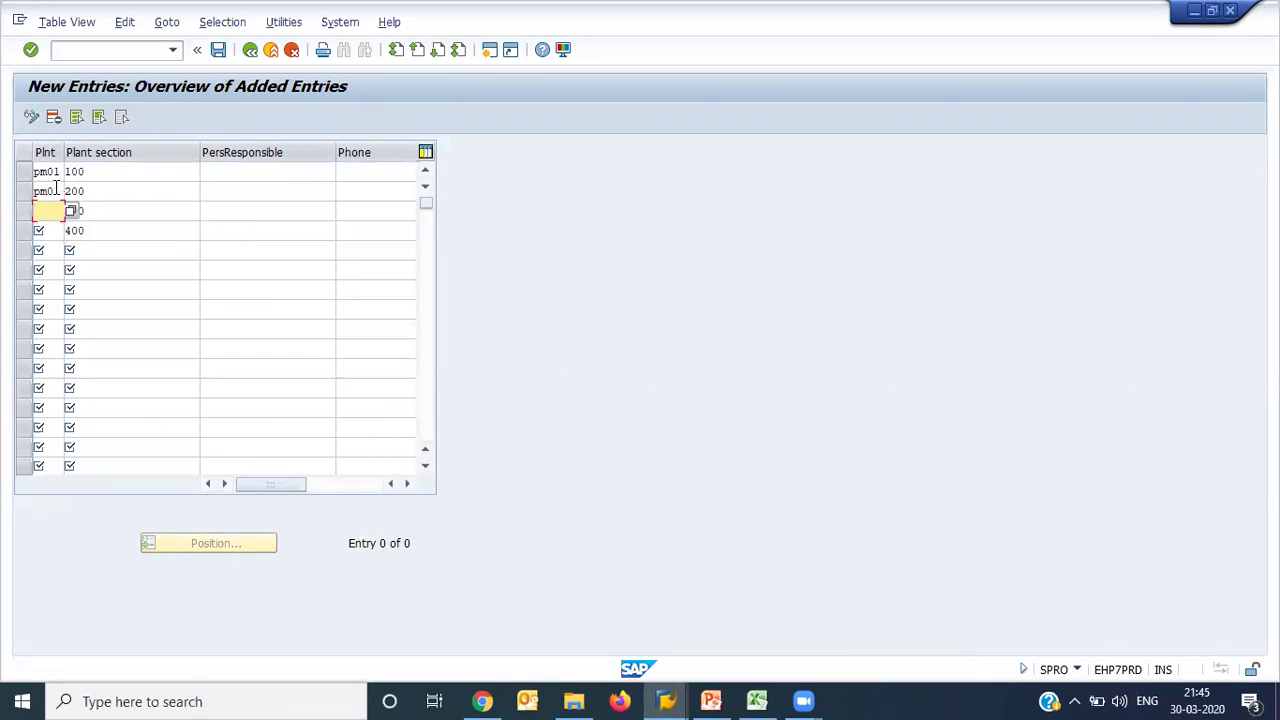
pyautogui.write('pm01')
pyautogui.press('Down')
pyautogui.write('pm01')
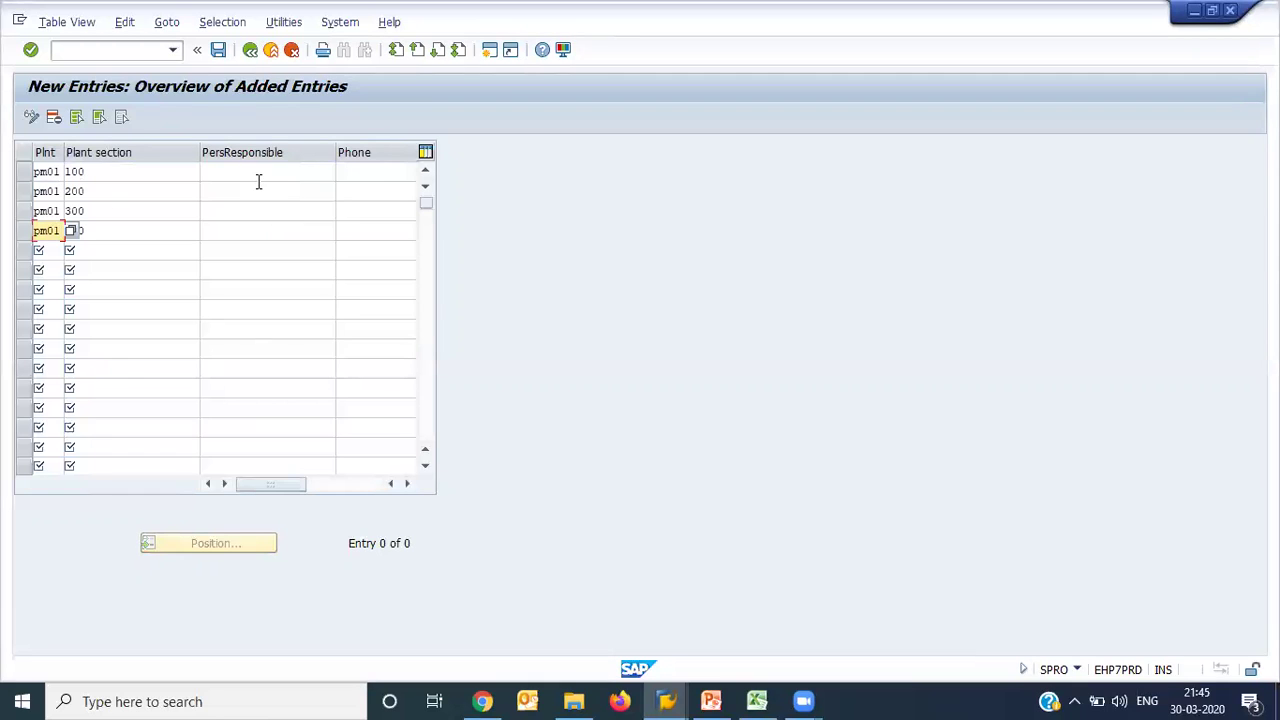
pyautogui.click(256, 188)
pyautogui.click(279, 175)
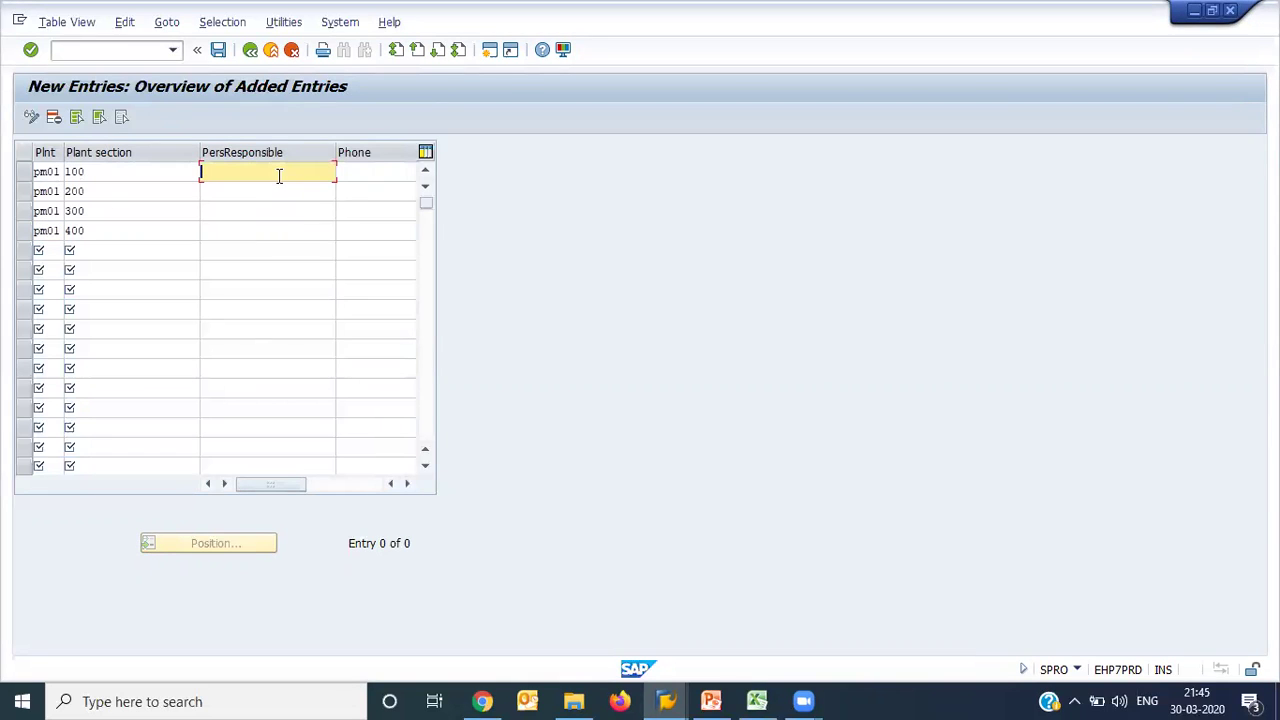
pyautogui.press('Return')
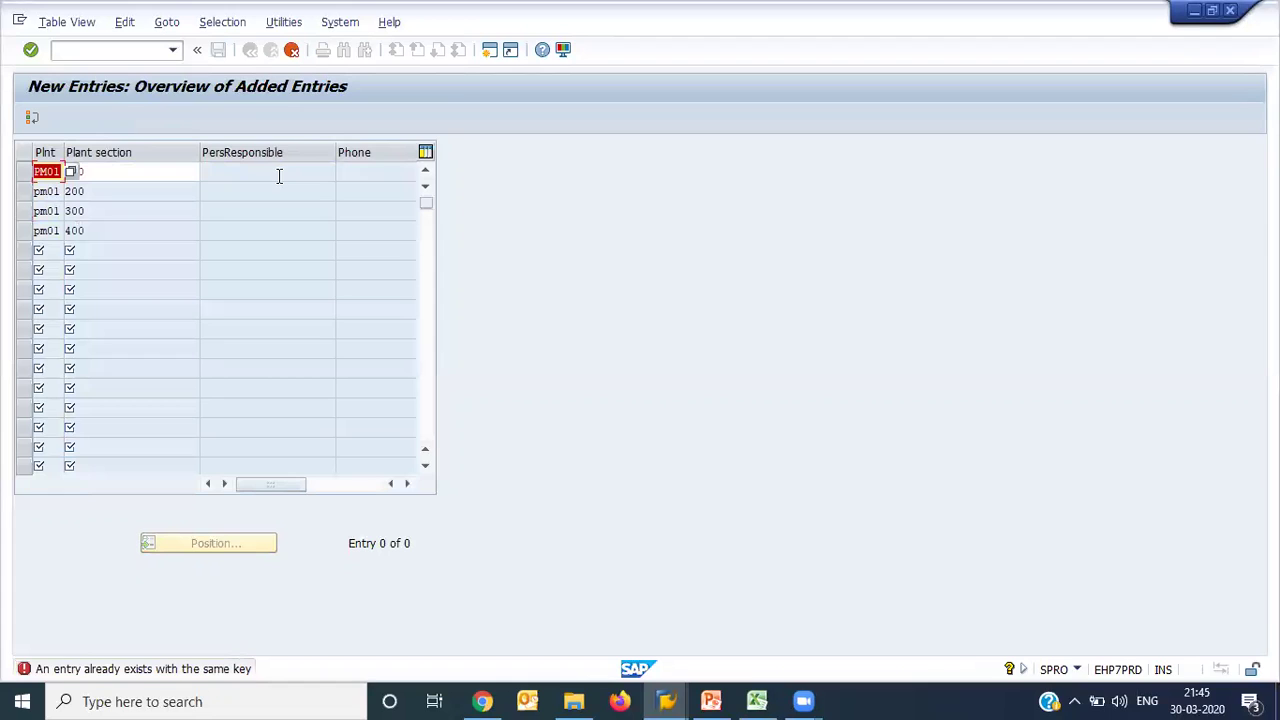
pyautogui.click(149, 174)
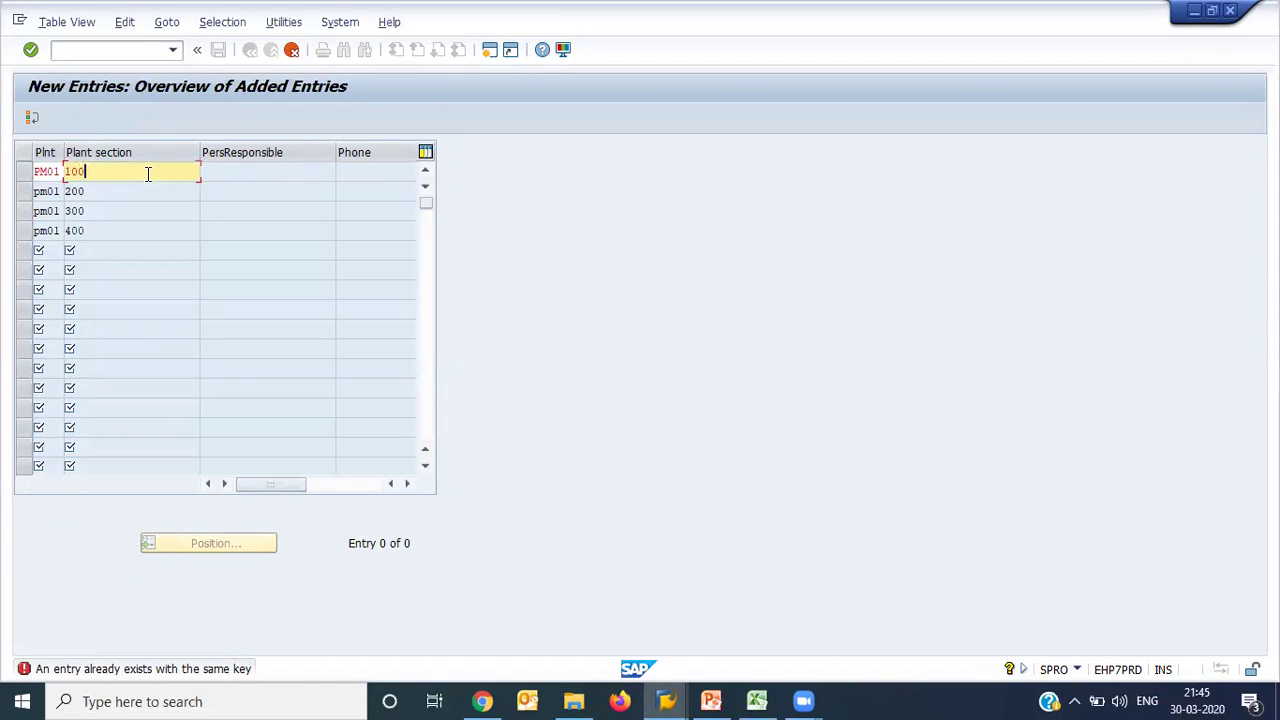
# Step: Discard the unsaved entries and locate PM01's existing sections 100, 101, 102 and ZD2
pyautogui.press('F12')
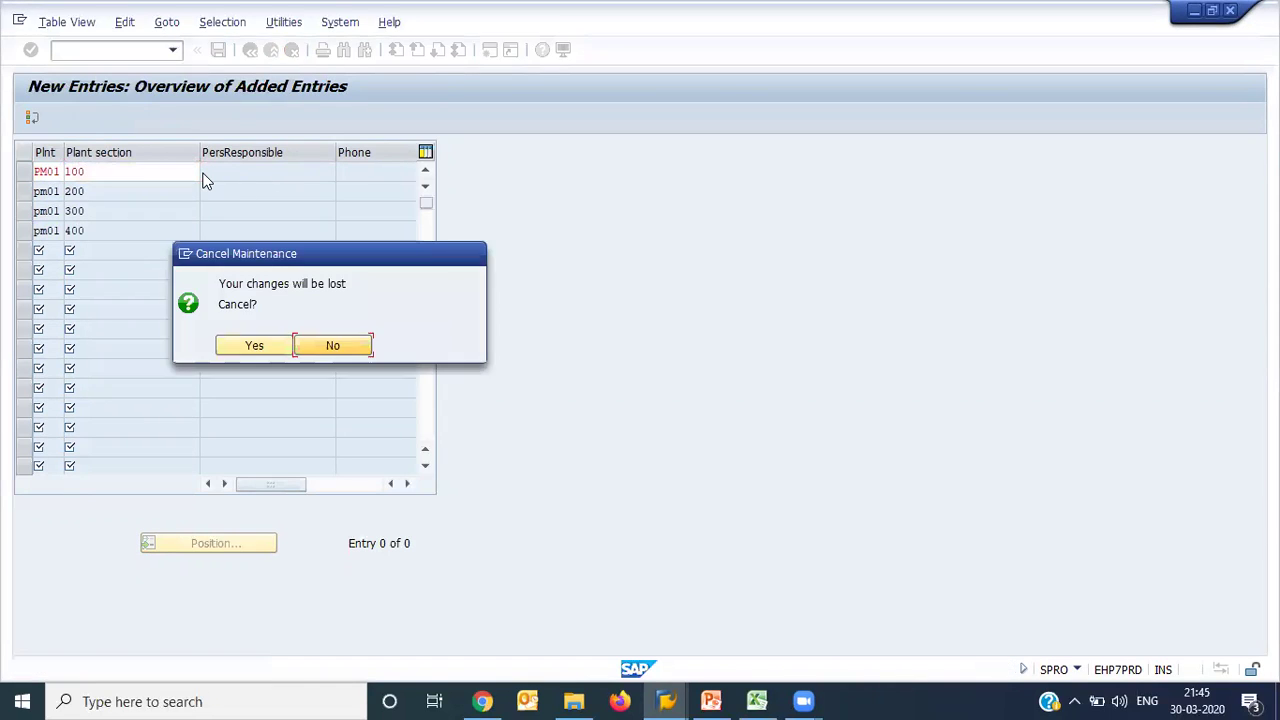
pyautogui.press('Return')
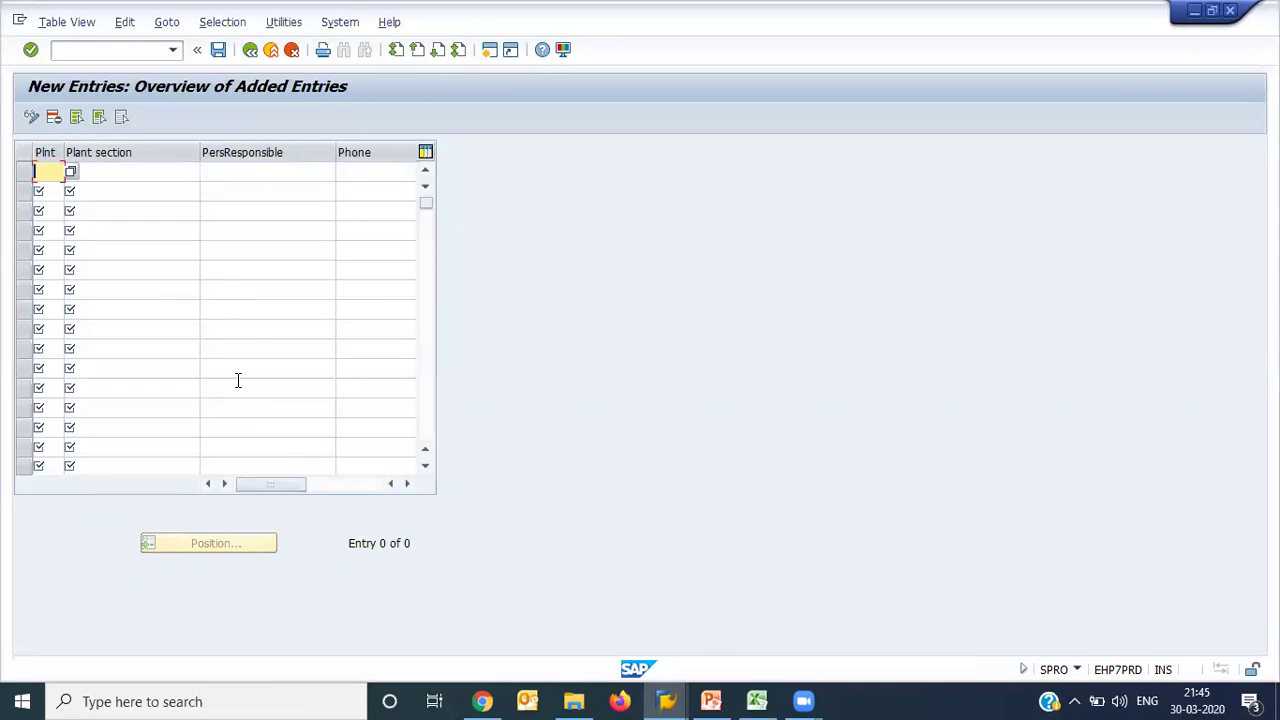
pyautogui.click(249, 544)
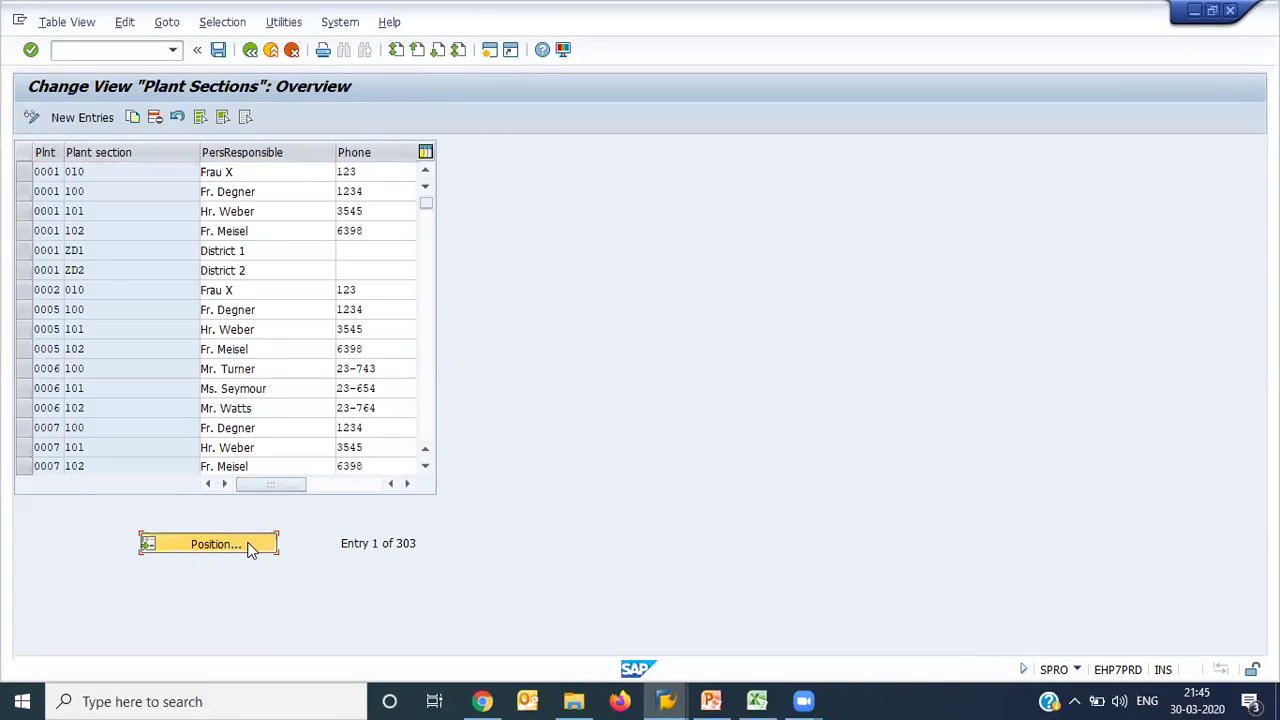
pyautogui.write('pm01')
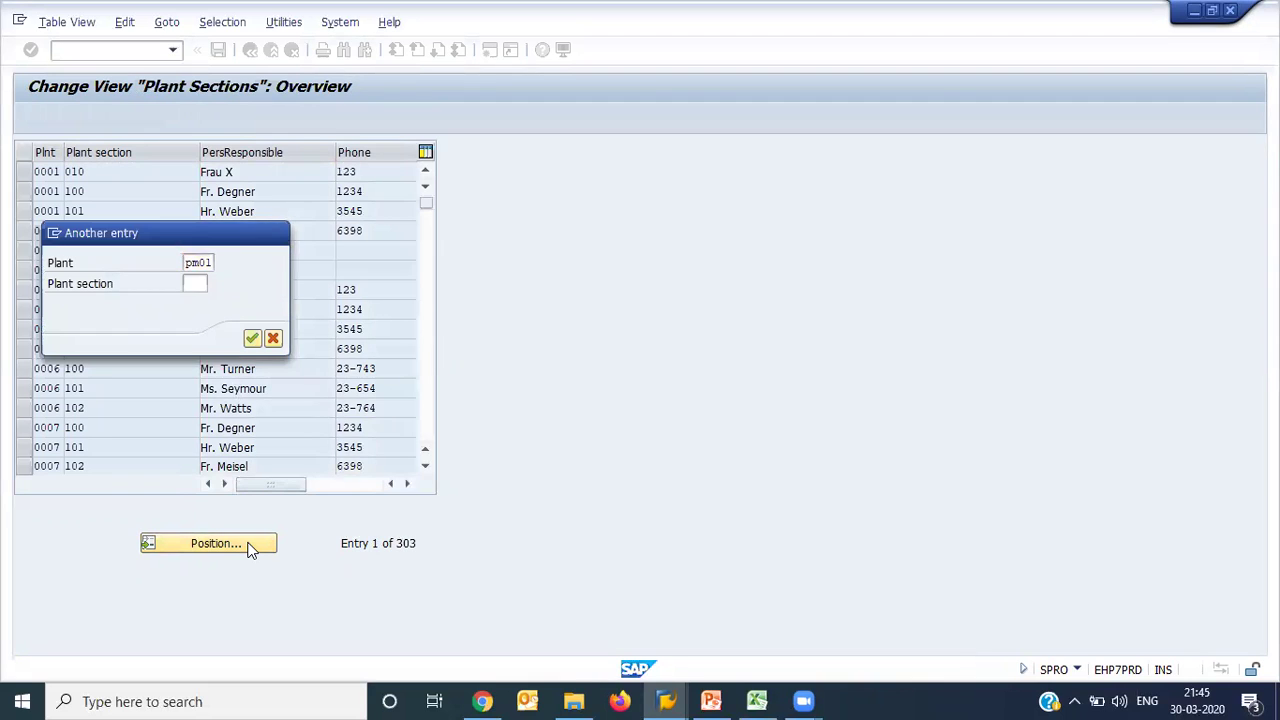
pyautogui.press('Return')
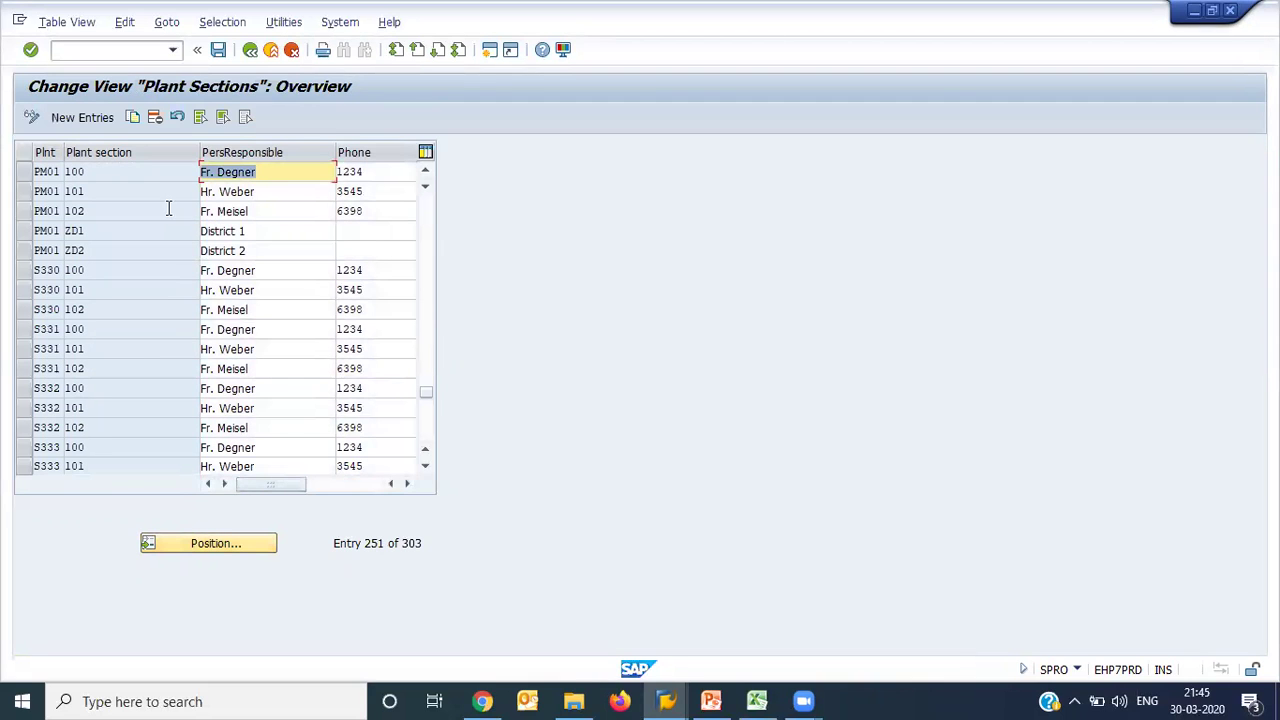
pyautogui.click(137, 177)
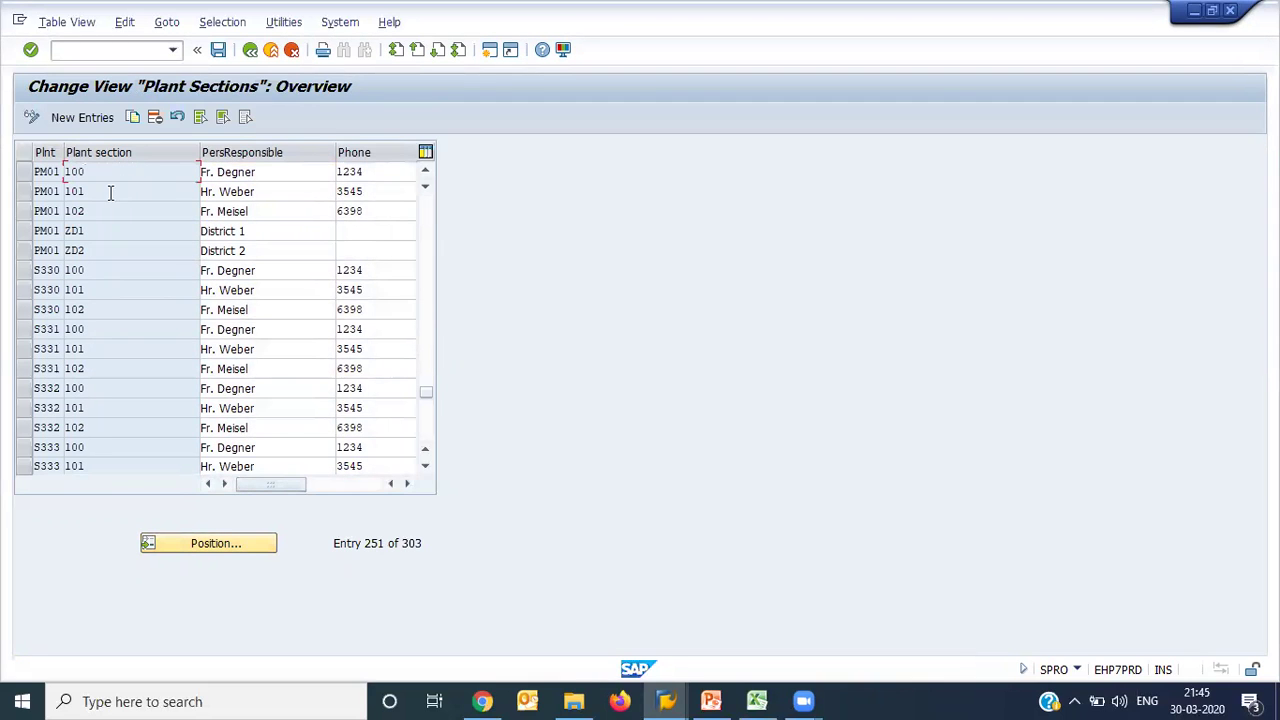
pyautogui.click(110, 193)
pyautogui.click(97, 209)
pyautogui.click(93, 243)
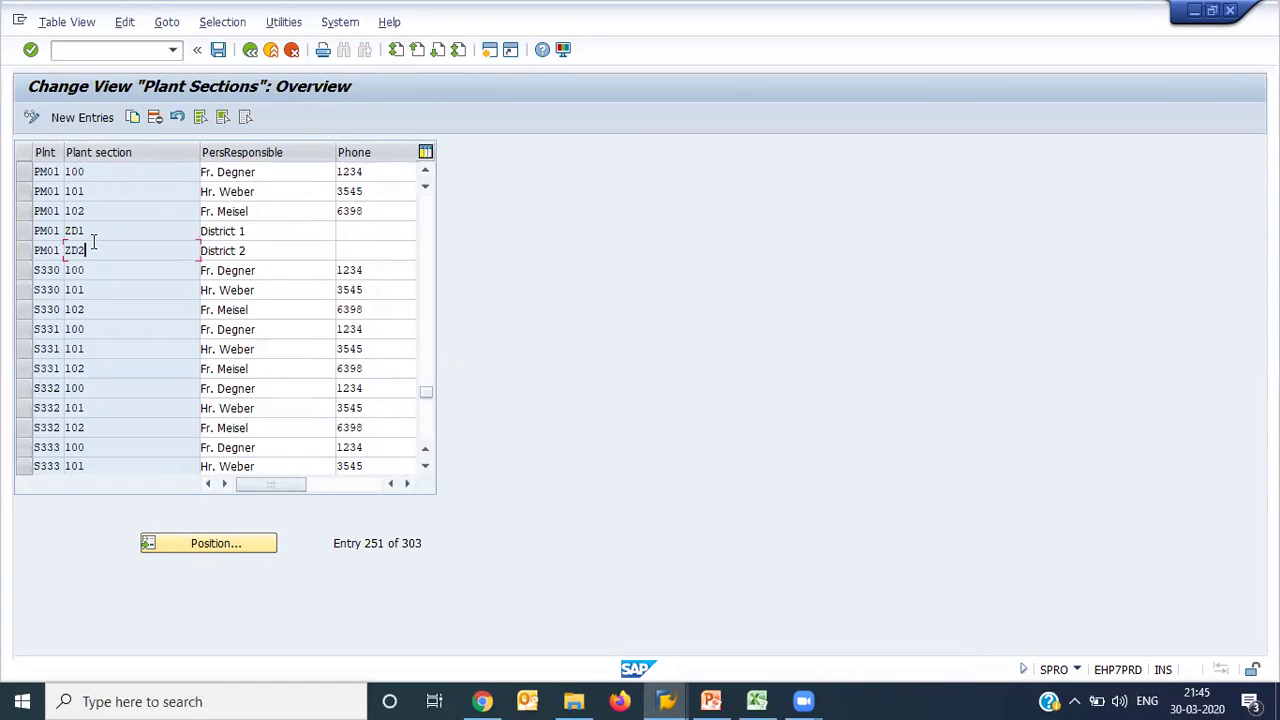
# Step: Delete PM01's five sections (100, 101, 102, ZD1, ZD2) and save under the customizing request
pyautogui.click(27, 251)
pyautogui.click(26, 230)
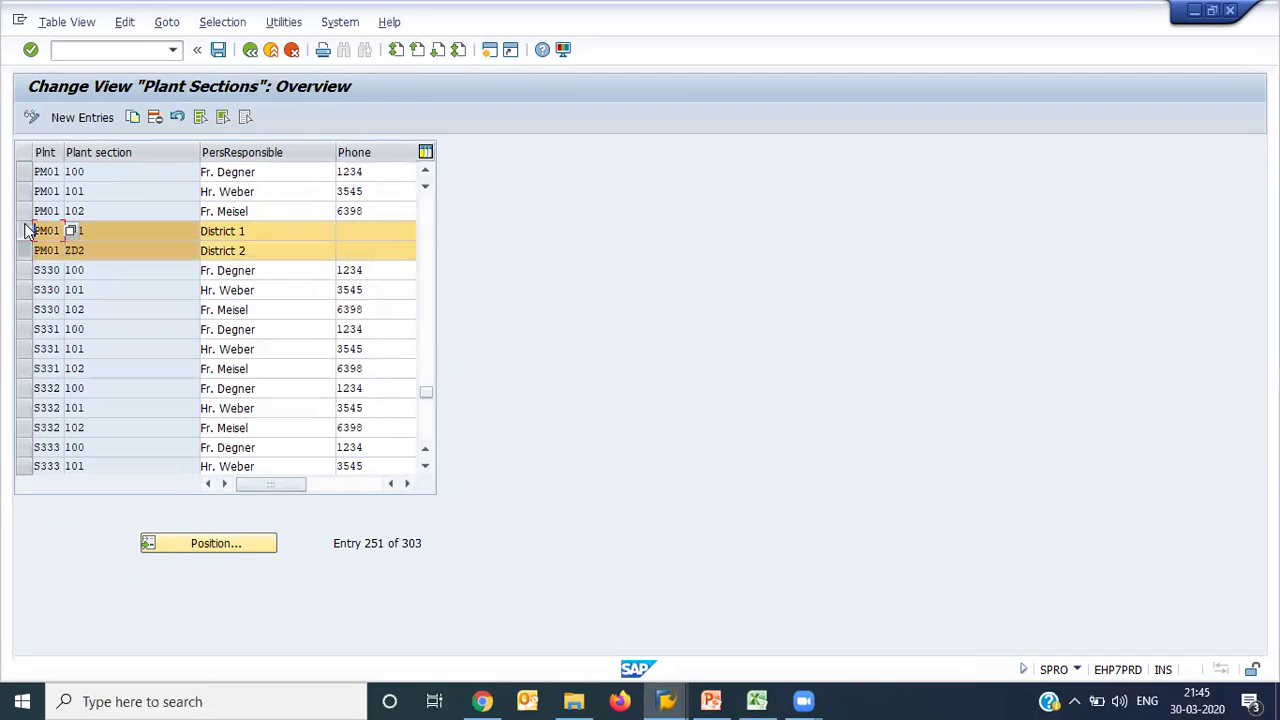
pyautogui.click(24, 211)
pyautogui.click(24, 191)
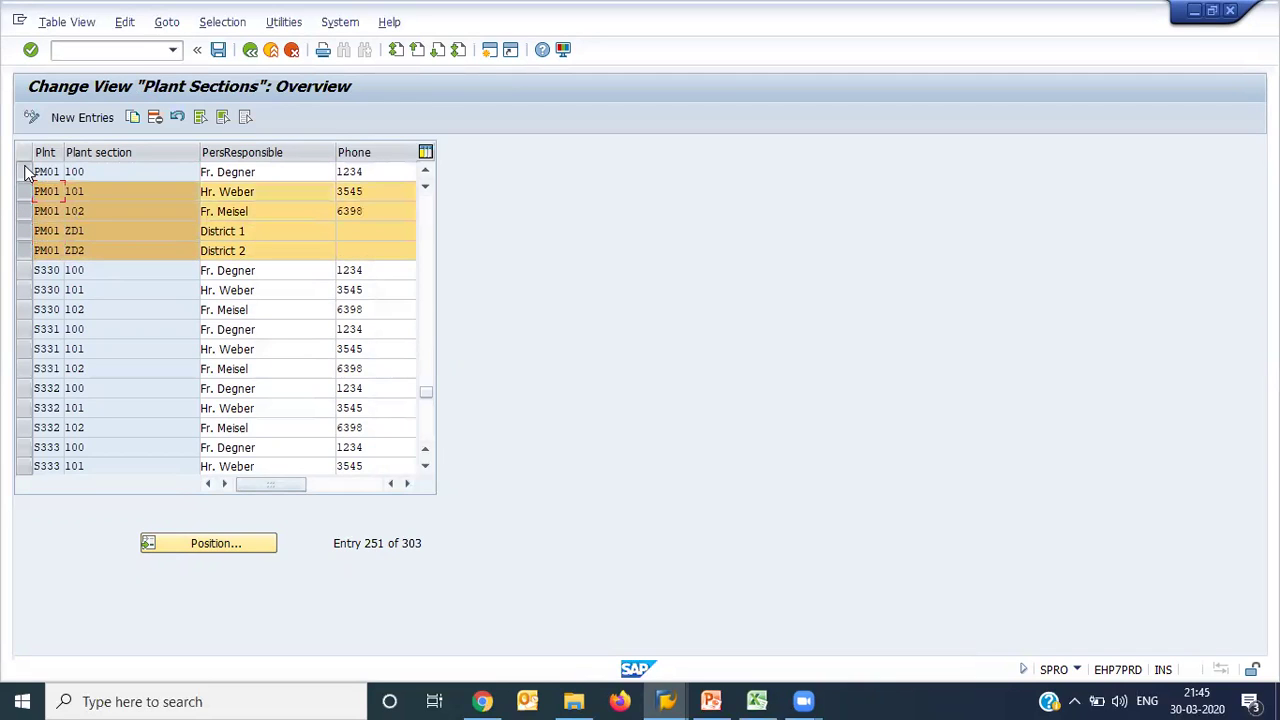
pyautogui.click(24, 171)
pyautogui.click(155, 118)
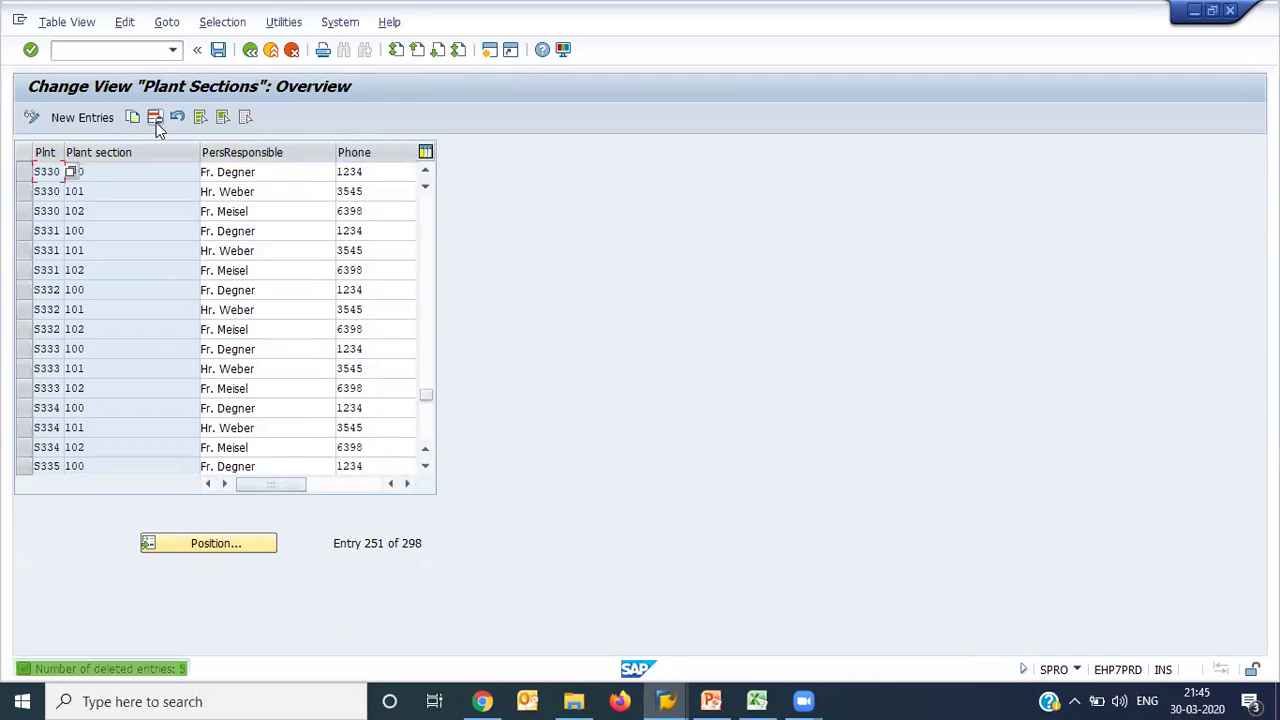
pyautogui.click(218, 50)
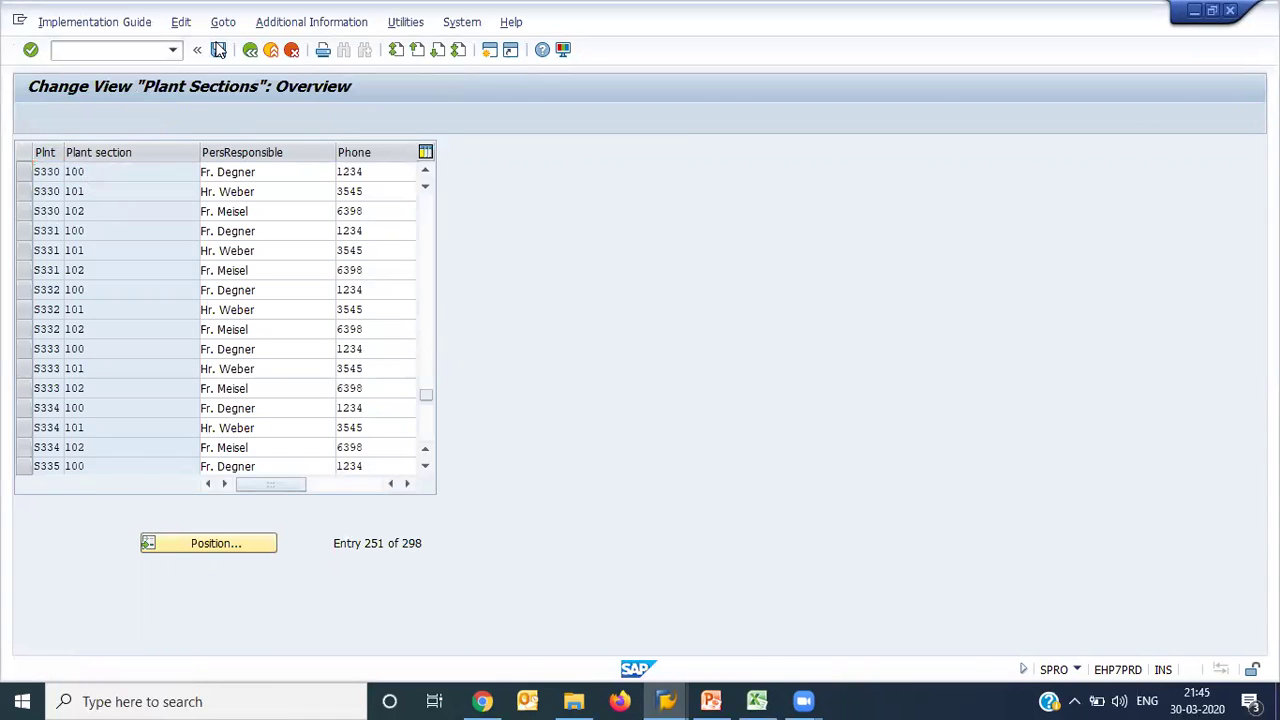
pyautogui.click(276, 318)
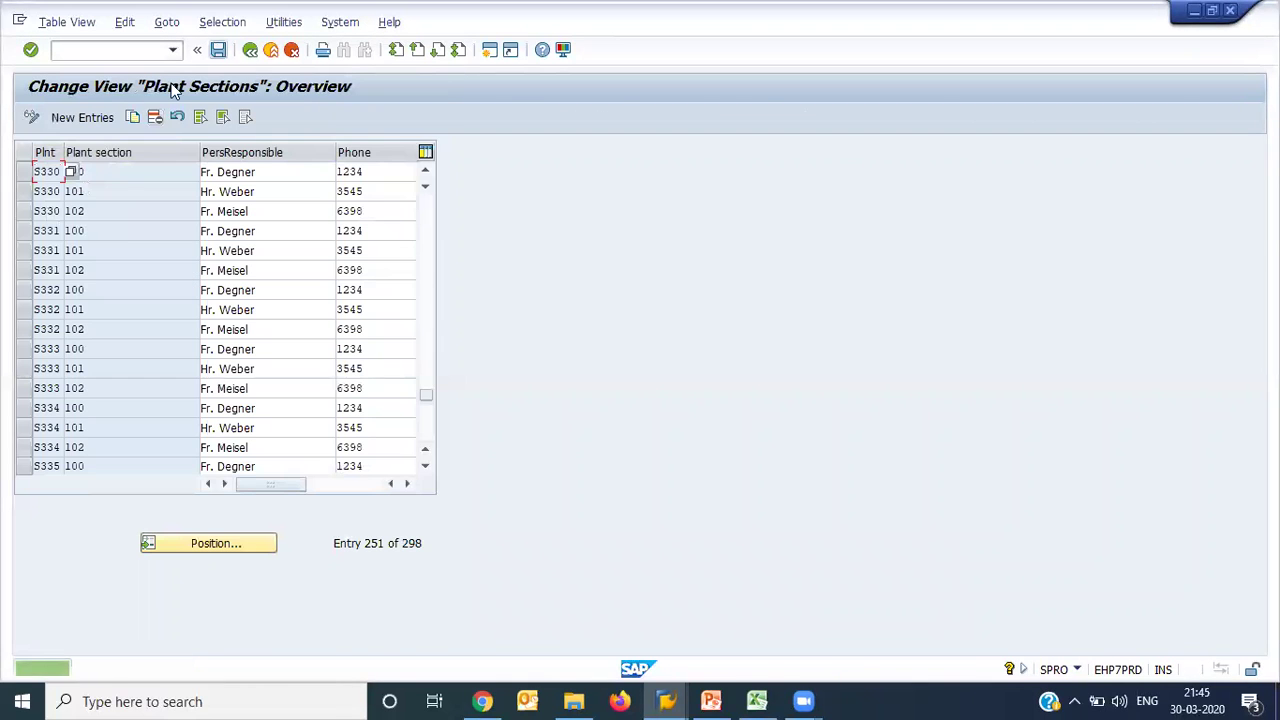
# Step: Create four new PM01 rows with plant sections 100, 200, 300 and 400
pyautogui.click(100, 118)
pyautogui.write('pm01')
pyautogui.press('Tab')
pyautogui.press('Down')
pyautogui.press('Down')
pyautogui.press('Down')
pyautogui.press('Down')
pyautogui.press('Return')
pyautogui.press('Down')
pyautogui.hotkey('shift', 'Tab')
pyautogui.press('Down')
pyautogui.press('Return')
pyautogui.press('Tab')
pyautogui.press('Down')
pyautogui.press('Down')
pyautogui.press('Down')
pyautogui.press('Return')
pyautogui.press('Down')
pyautogui.press('Down')
pyautogui.press('Down')
pyautogui.press('Return')
pyautogui.press('Down')
pyautogui.press('Up')
pyautogui.hotkey('shift', 'Tab')
pyautogui.press('Down')
pyautogui.press('Return')
pyautogui.press('Down')
pyautogui.press('Down')
pyautogui.press('Return')
pyautogui.press('Tab')
pyautogui.press('Down')
pyautogui.press('Return')
pyautogui.press('Return')
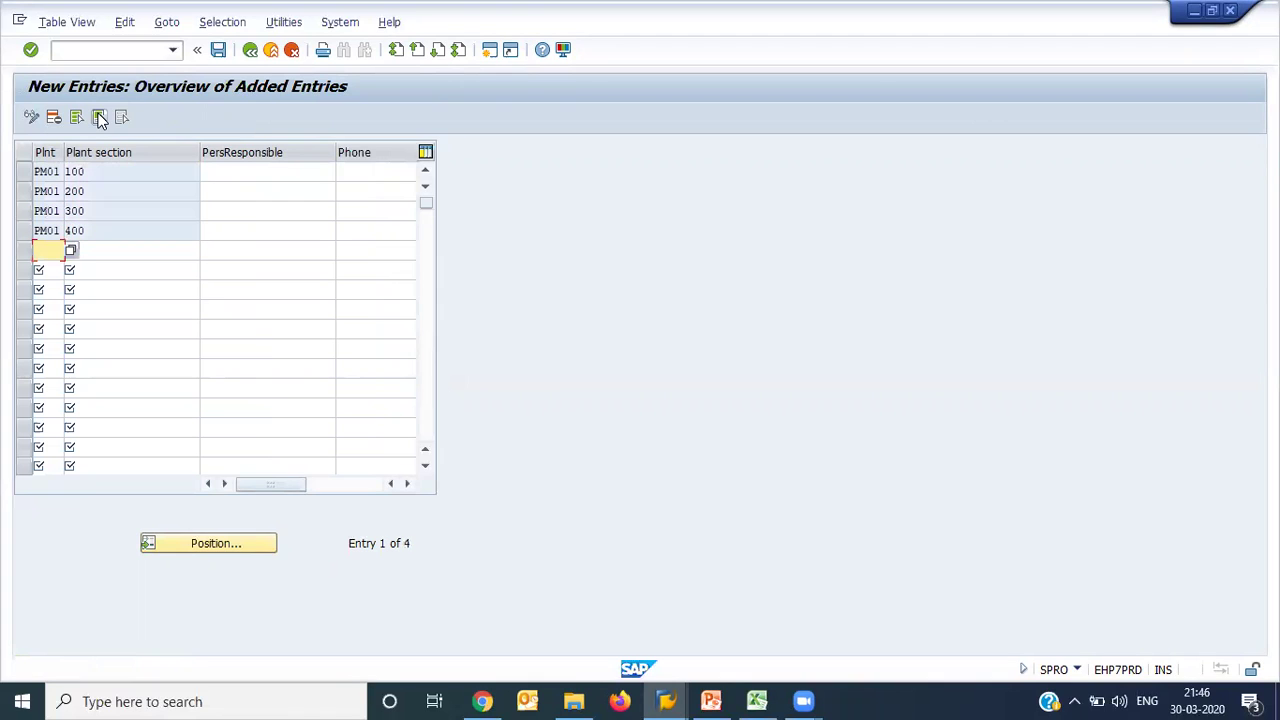
# Step: Enter a person responsible's name for each of sections 100 to 400
pyautogui.click(262, 174)
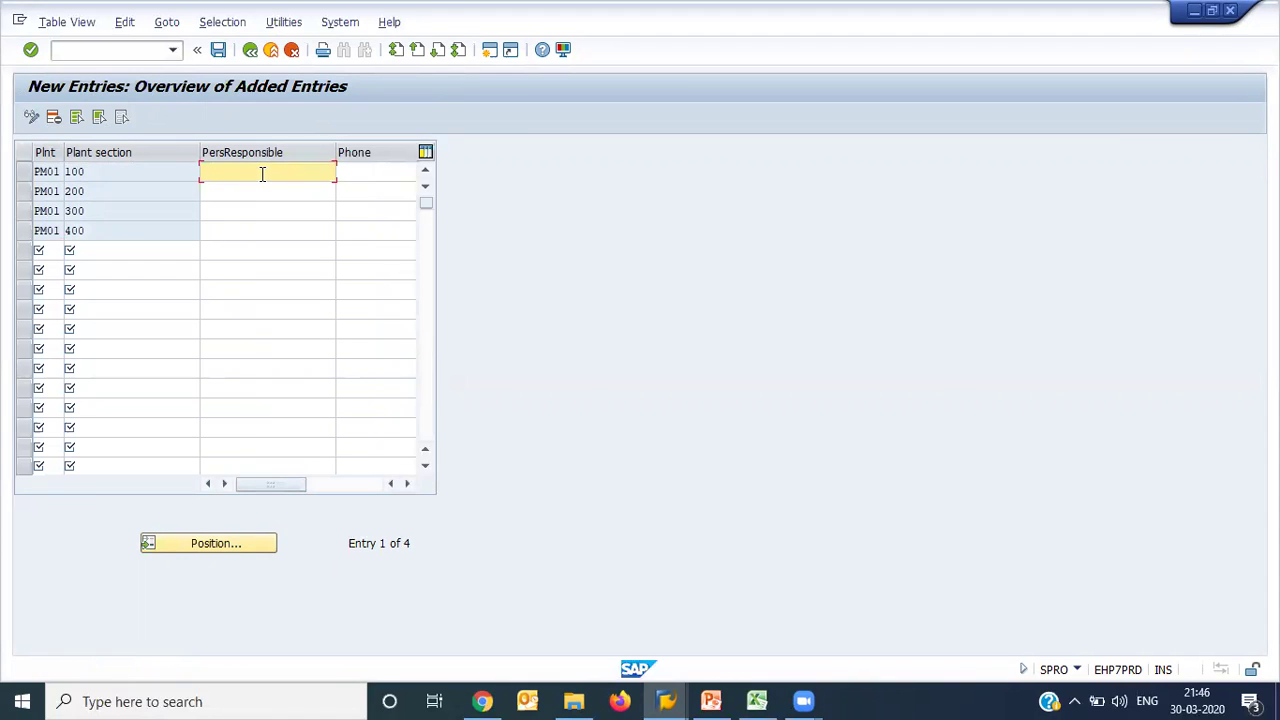
pyautogui.write('Mr David')
pyautogui.press('Down')
pyautogui.write('Mr ')
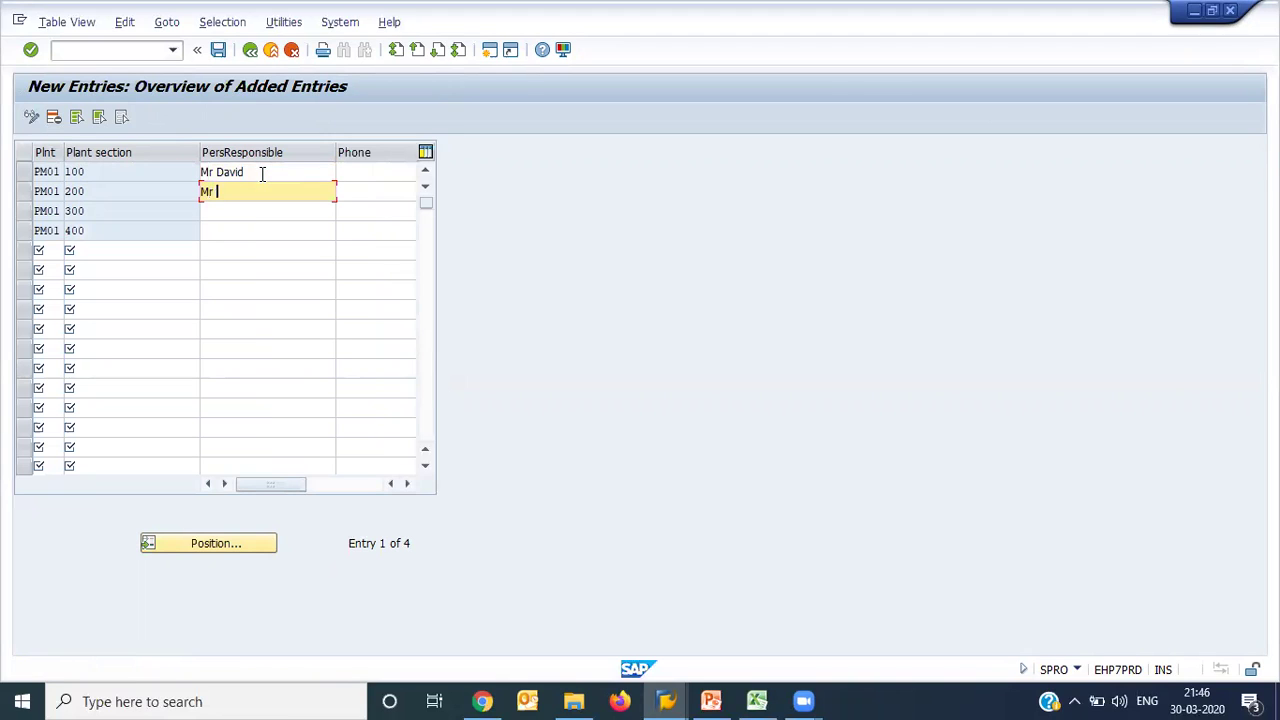
pyautogui.write('John')
pyautogui.press('Down')
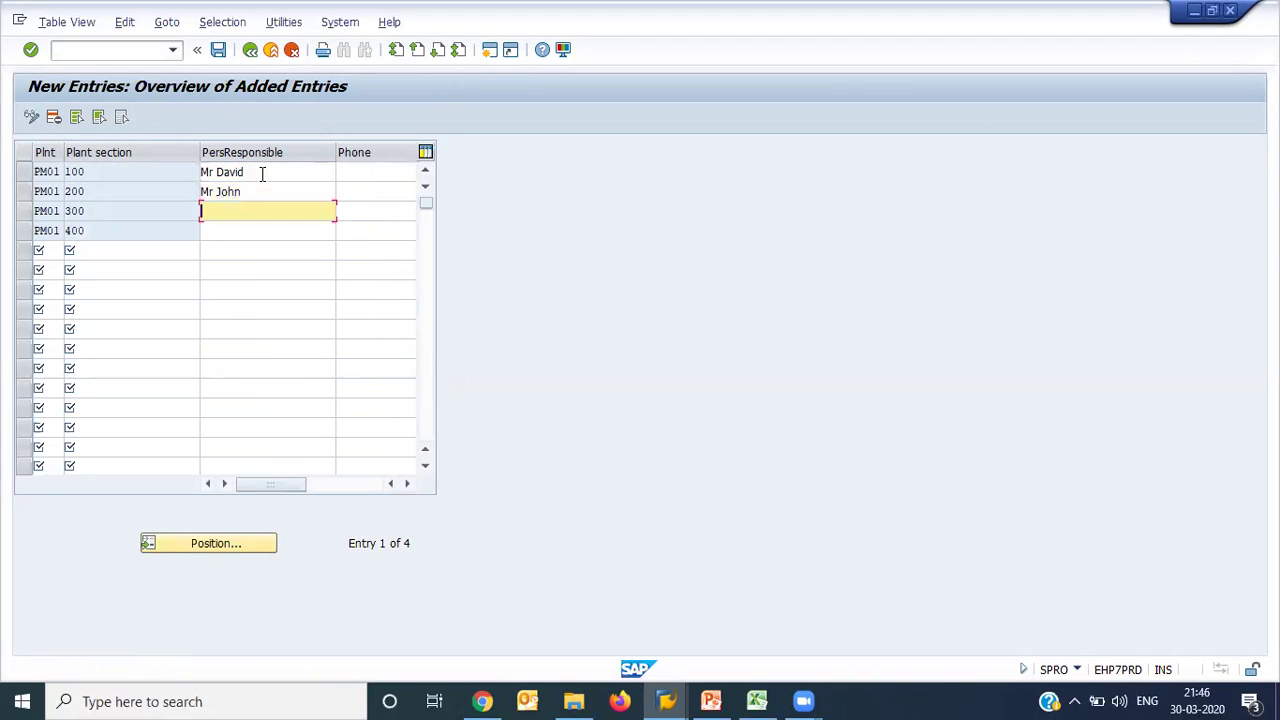
pyautogui.write('Mr Roy')
pyautogui.press('Down')
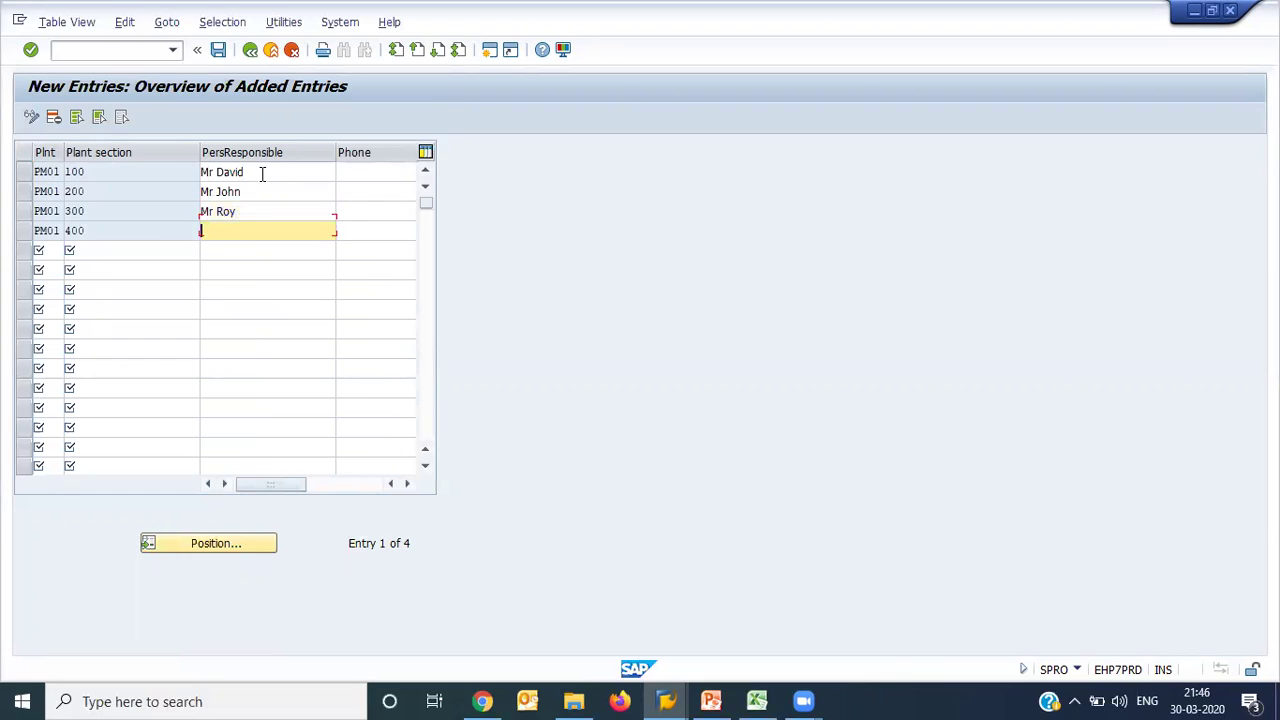
pyautogui.write('Mr')
pyautogui.press('BackSpace')
pyautogui.write('iss namu')
# Step: Confirm the four rows and save the new plant sections
pyautogui.press('Up')
pyautogui.press('Up')
pyautogui.press('Up')
pyautogui.press('Tab')
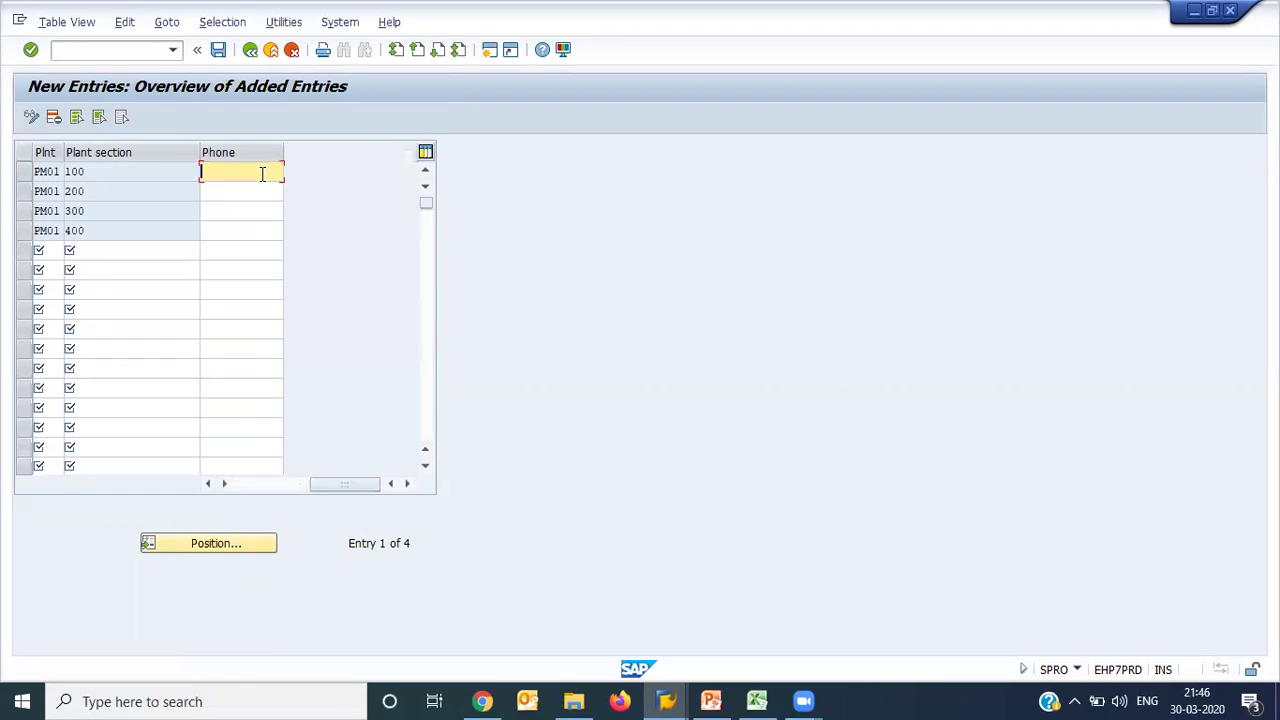
pyautogui.press('Return')
pyautogui.hotkey('ctrl', 's')
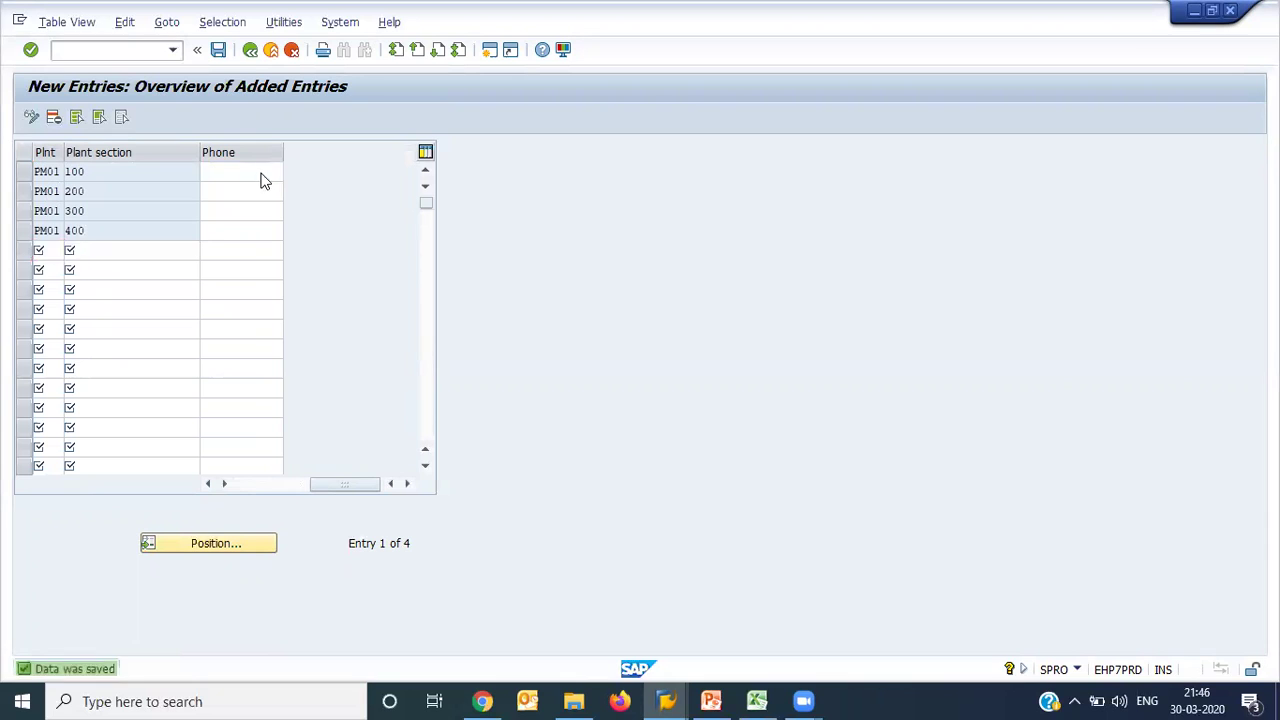
# Step: Go back to the IMG tree and execute Define Planner Groups
pyautogui.click(250, 55)
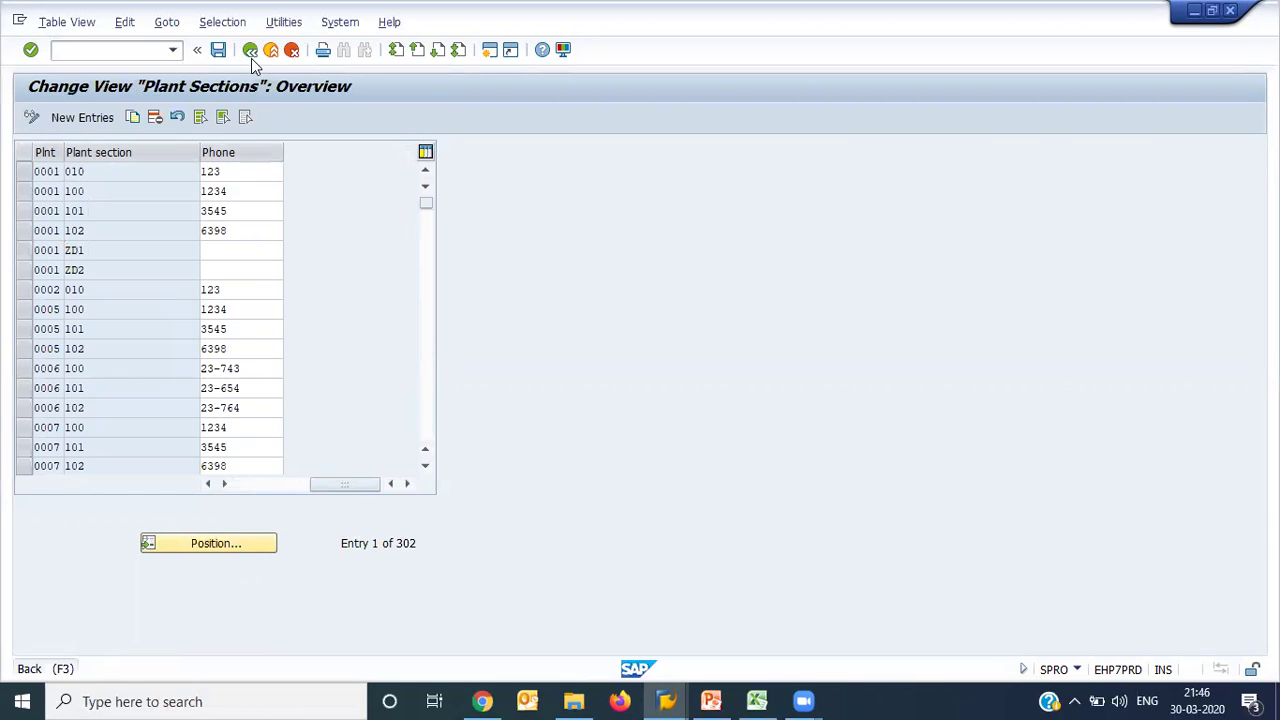
pyautogui.click(251, 58)
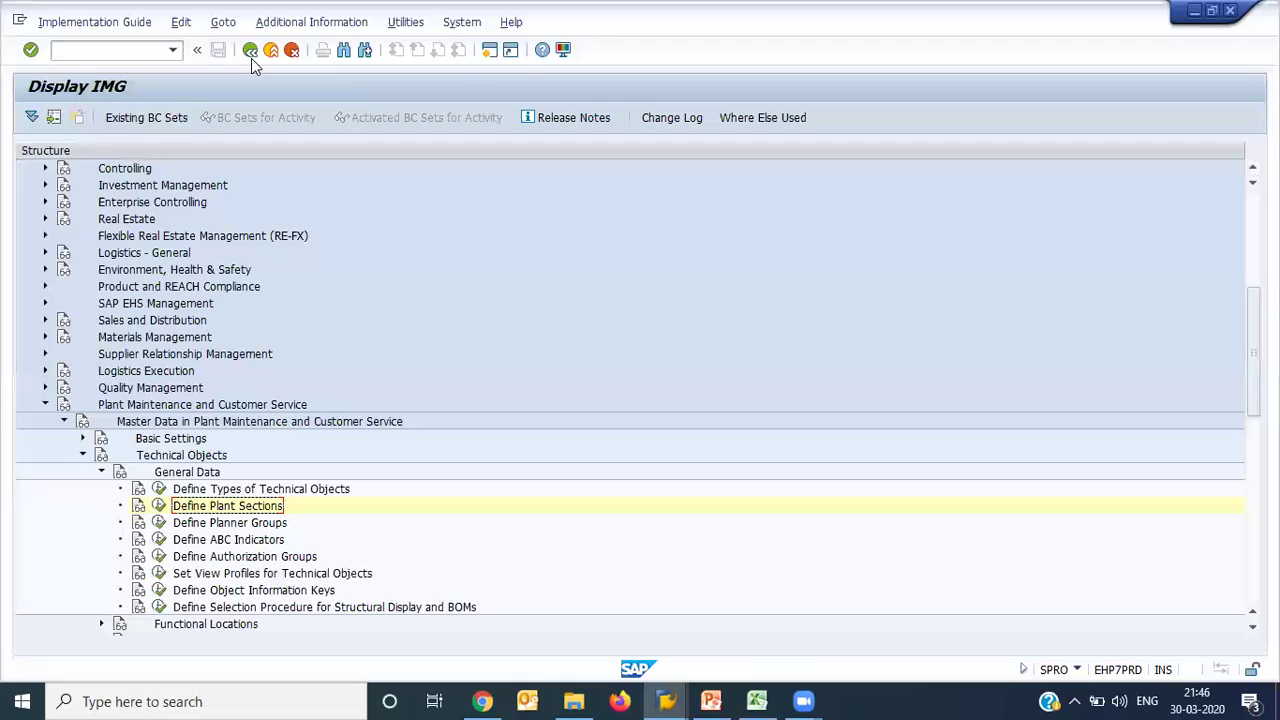
pyautogui.click(160, 522)
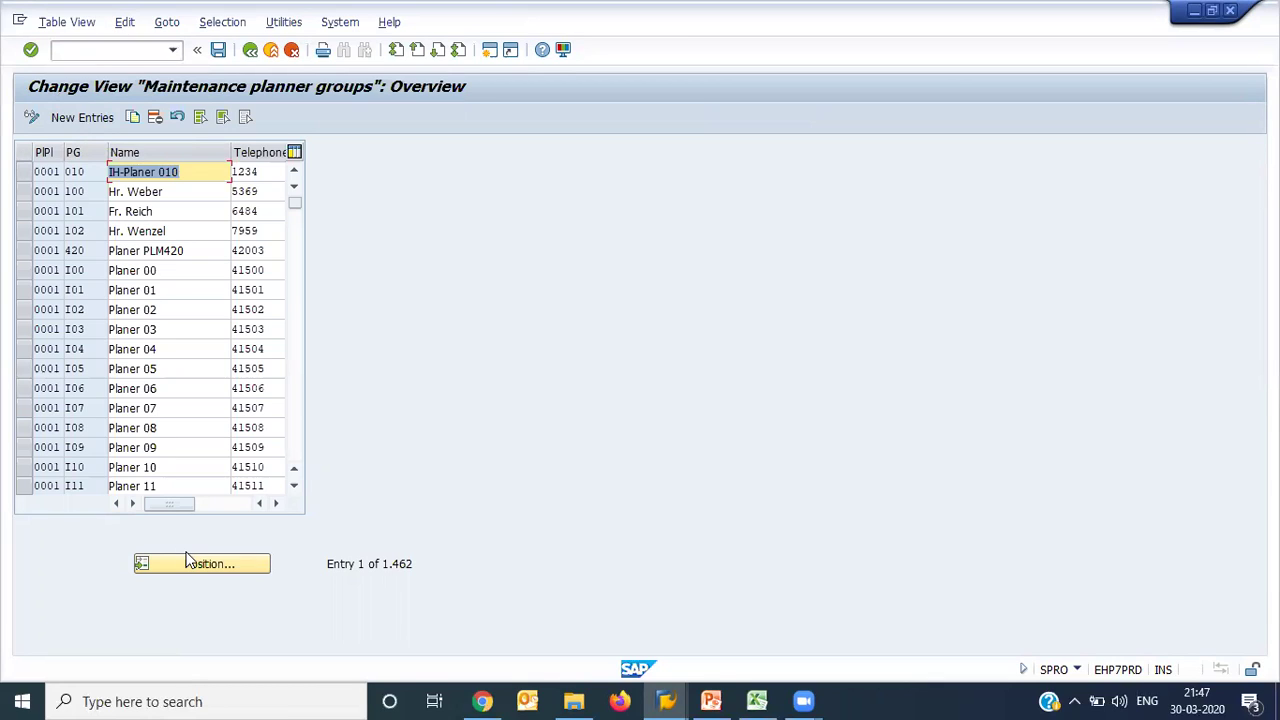
pyautogui.click(190, 563)
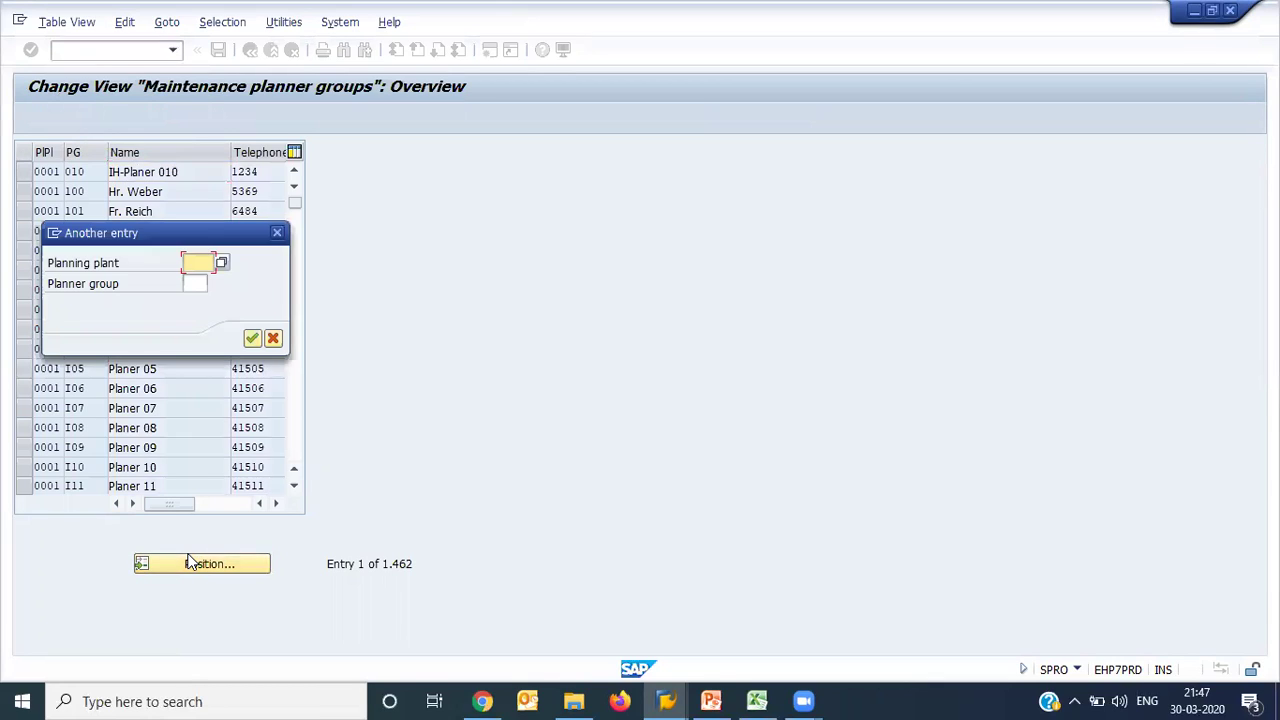
pyautogui.write('pm01')
pyautogui.press('Return')
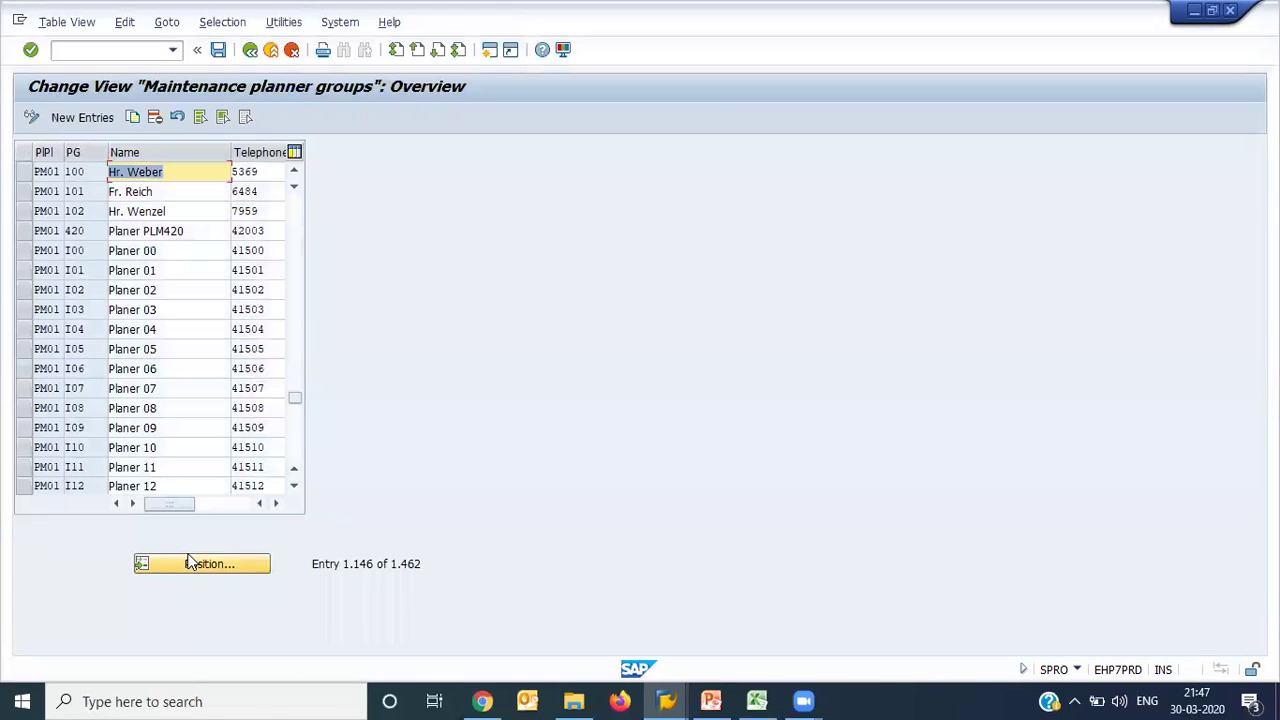
pyautogui.click(23, 173)
pyautogui.click(23, 191)
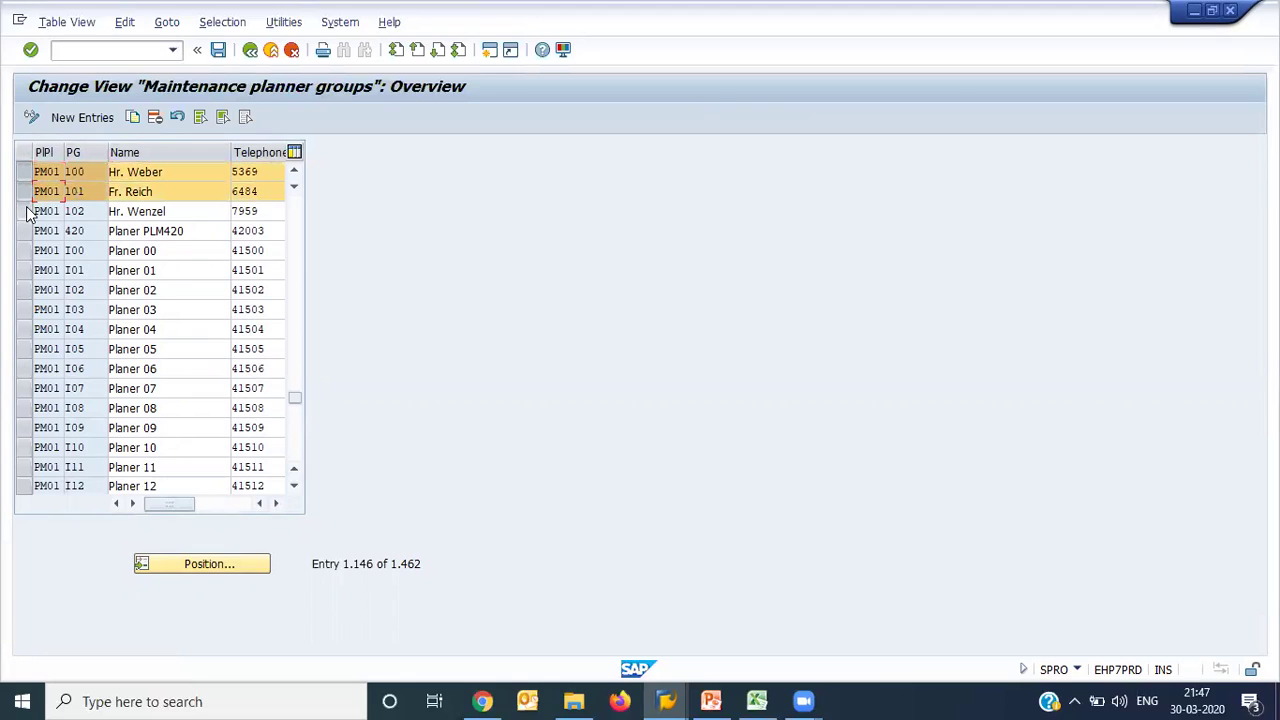
pyautogui.click(24, 211)
pyautogui.click(21, 232)
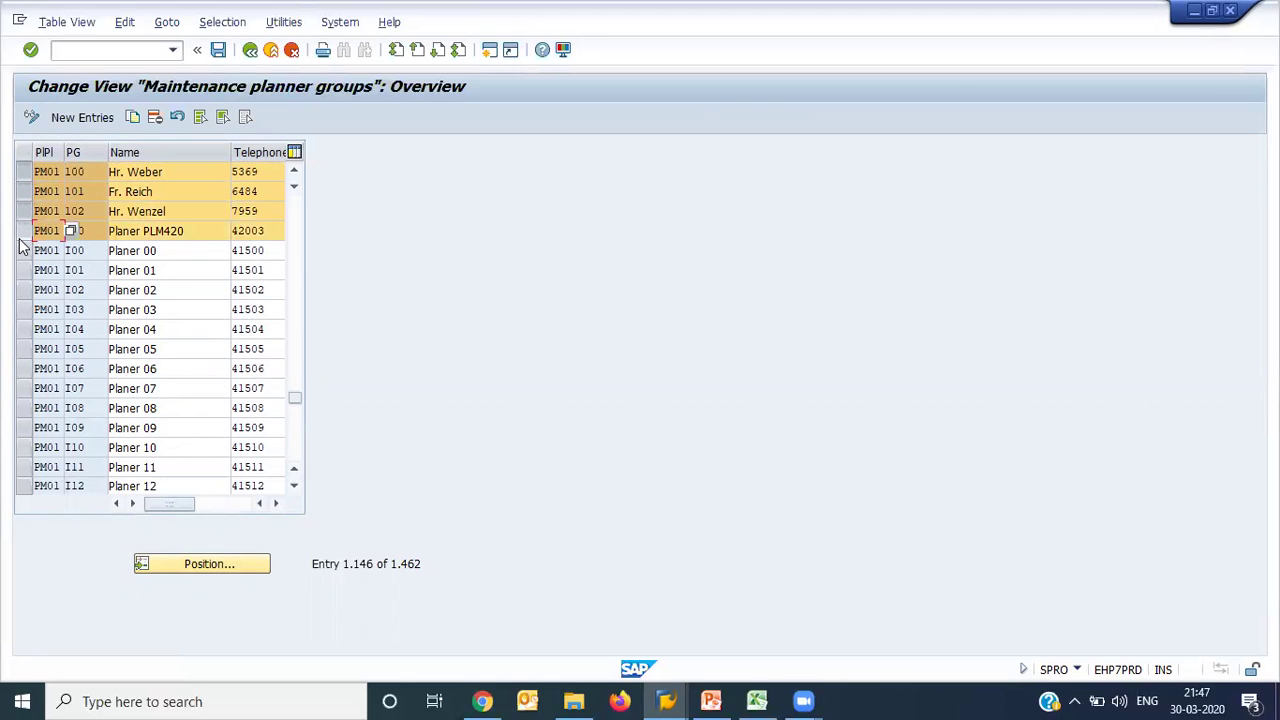
pyautogui.click(20, 235)
pyautogui.click(22, 250)
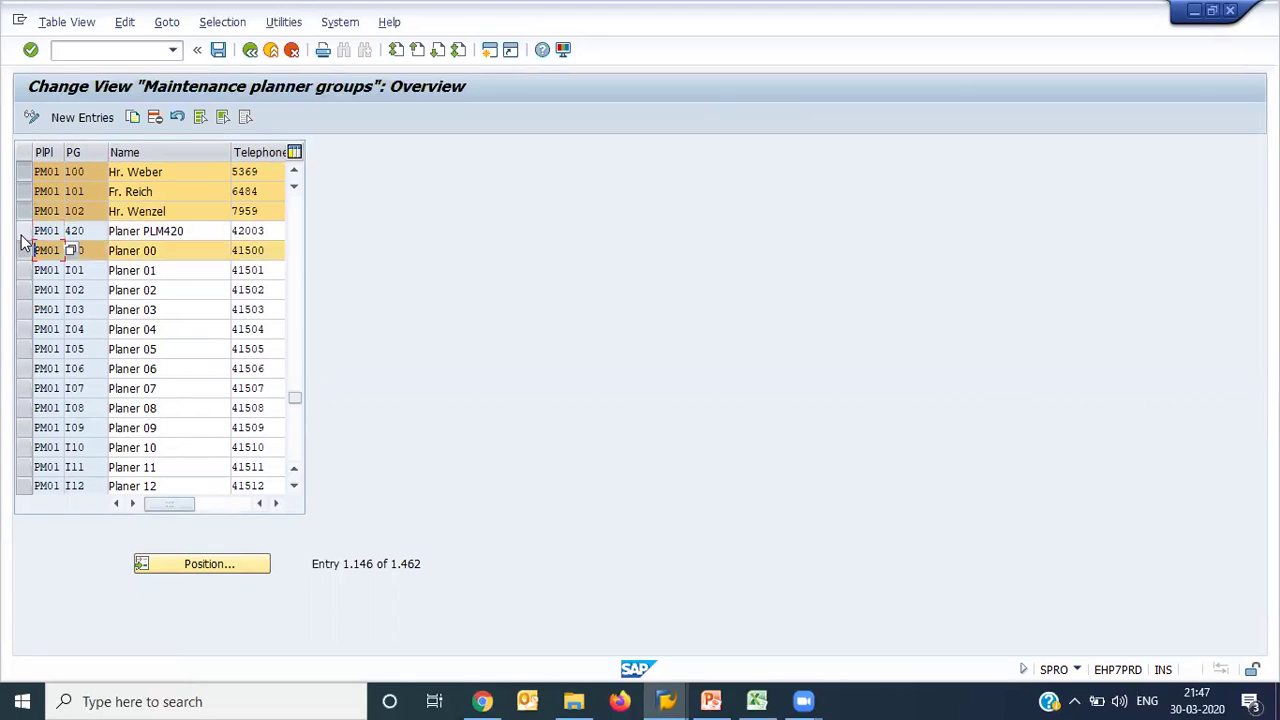
pyautogui.click(22, 231)
pyautogui.click(181, 170)
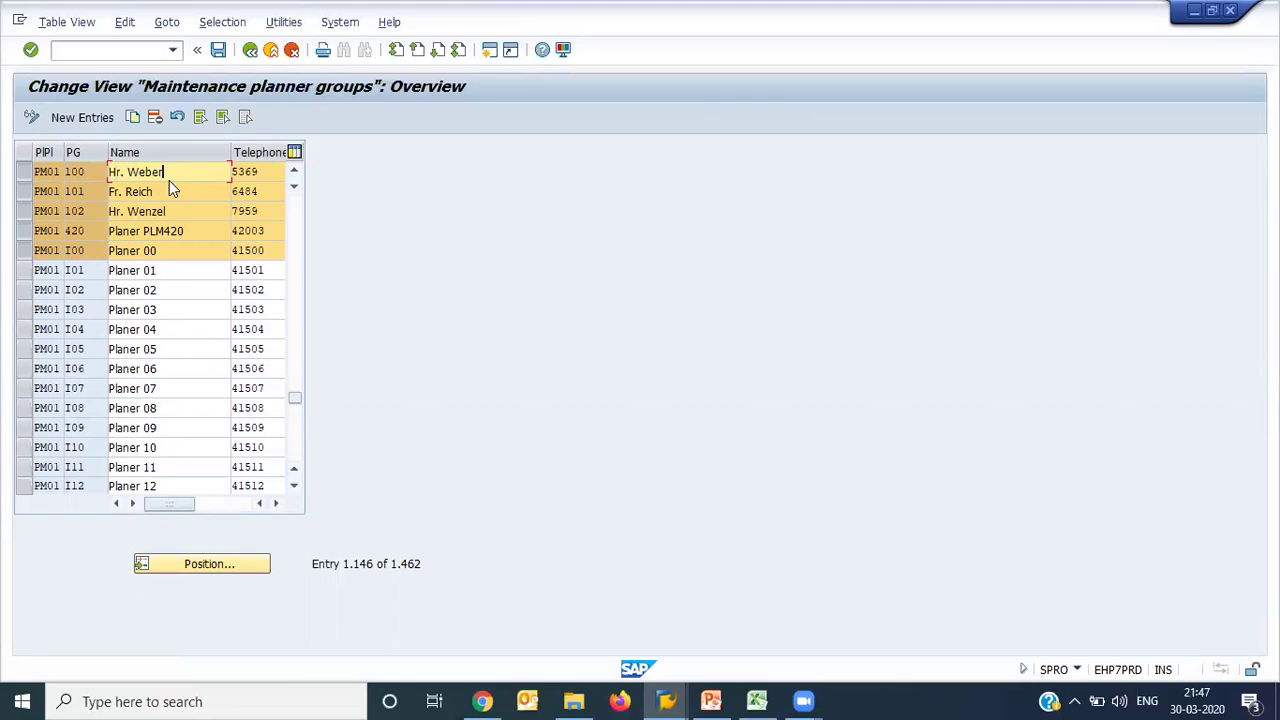
pyautogui.click(169, 270)
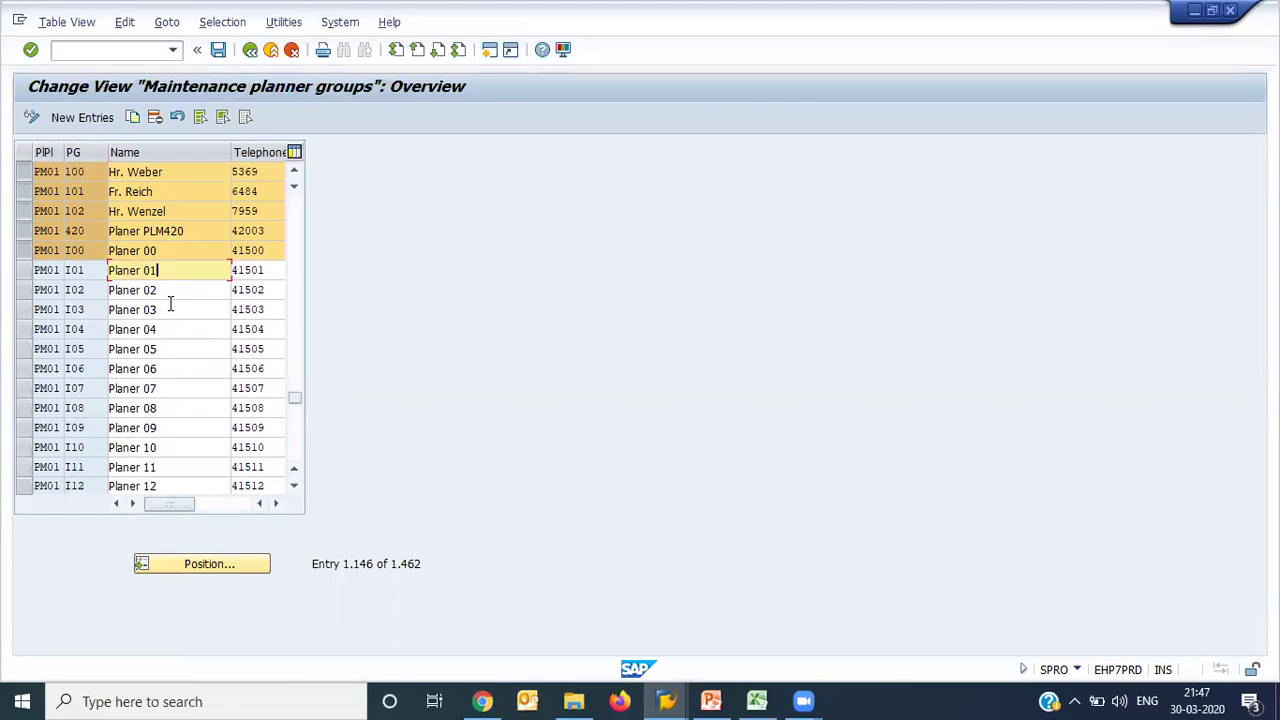
pyautogui.click(170, 309)
pyautogui.click(169, 330)
pyautogui.click(177, 368)
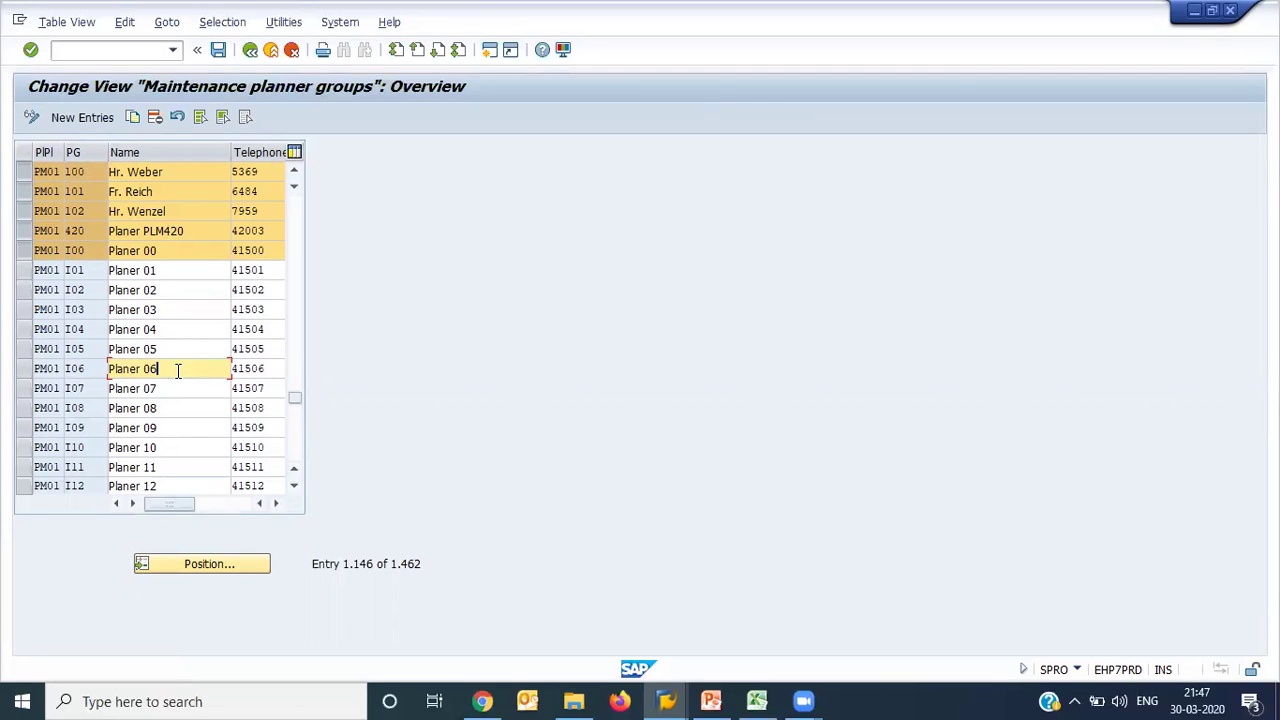
pyautogui.press('pagedown')
pyautogui.press('pagedown')
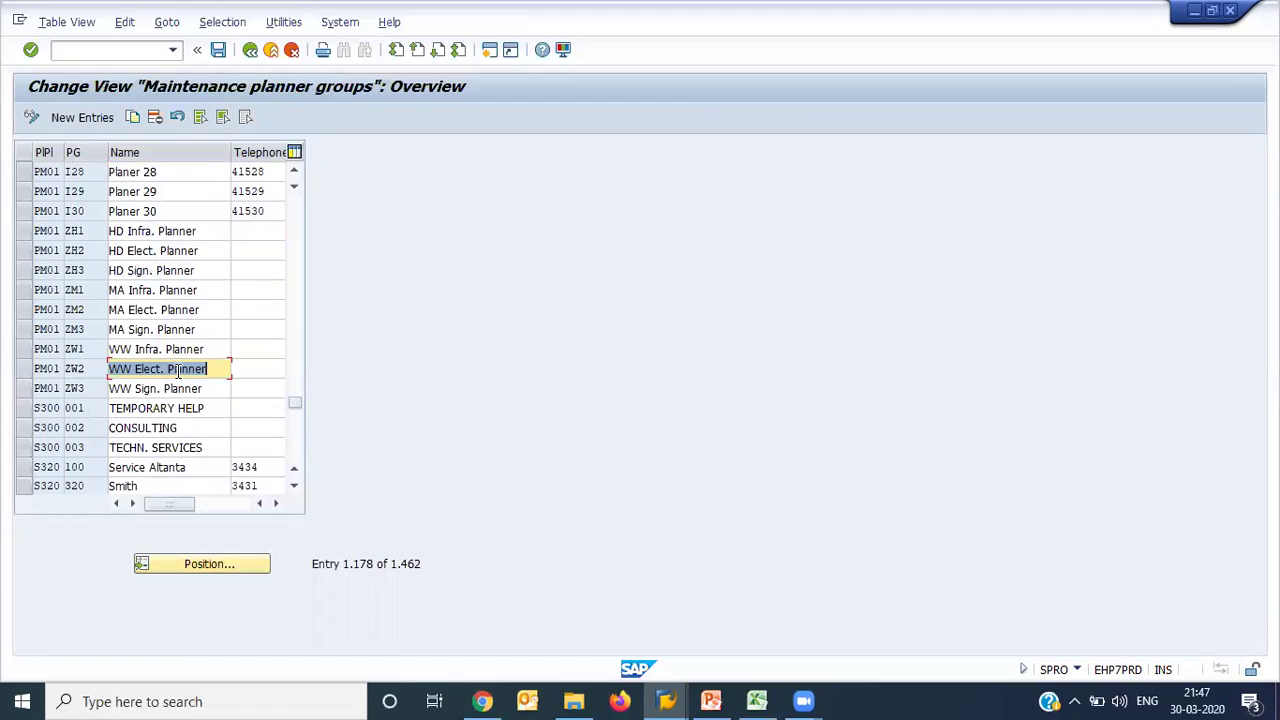
pyautogui.click(178, 370)
pyautogui.press('pageup')
pyautogui.press('pageup')
pyautogui.press('pageup')
pyautogui.press('pageup')
# Step: Add new PM01 planner groups Y01 'Mechnical' and Y02 'Electrical'
pyautogui.click(86, 124)
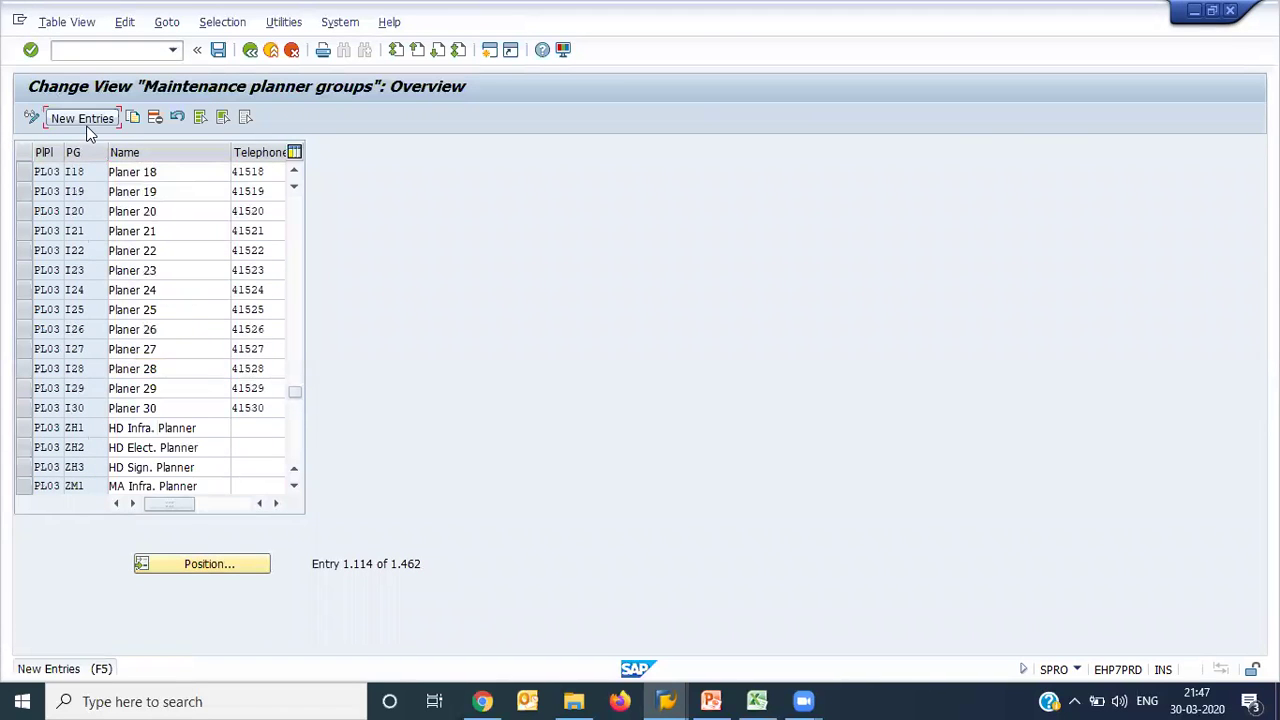
pyautogui.write('PM01')
pyautogui.press('Tab')
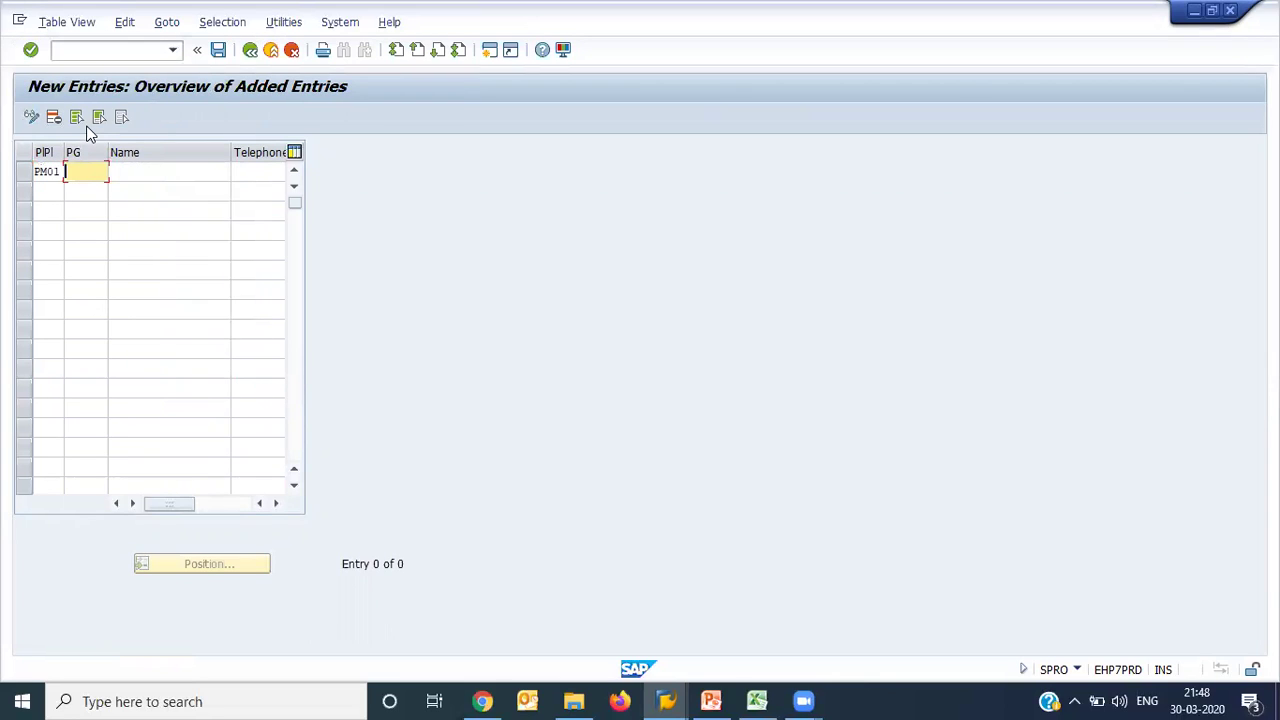
pyautogui.write('Y01')
pyautogui.press('Tab')
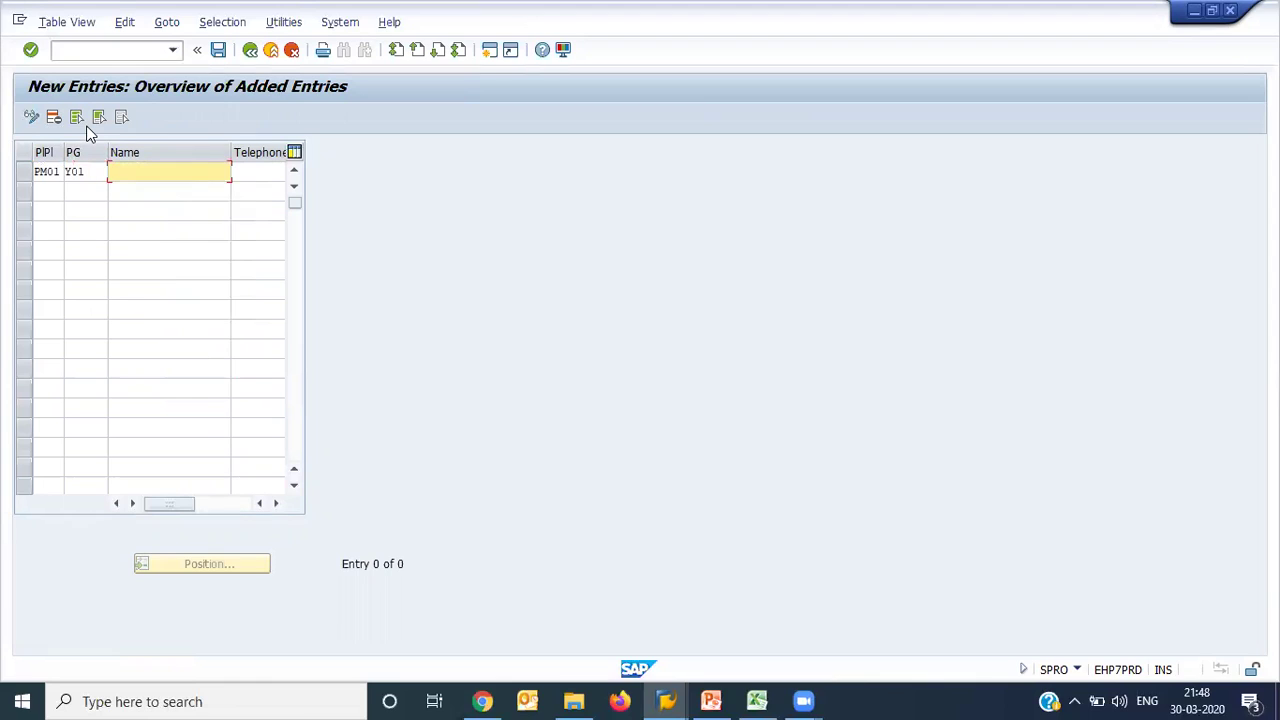
pyautogui.write('Mechnical')
pyautogui.press('Down')
pyautogui.hotkey('shift', 'Tab')
pyautogui.hotkey('shift', 'Tab')
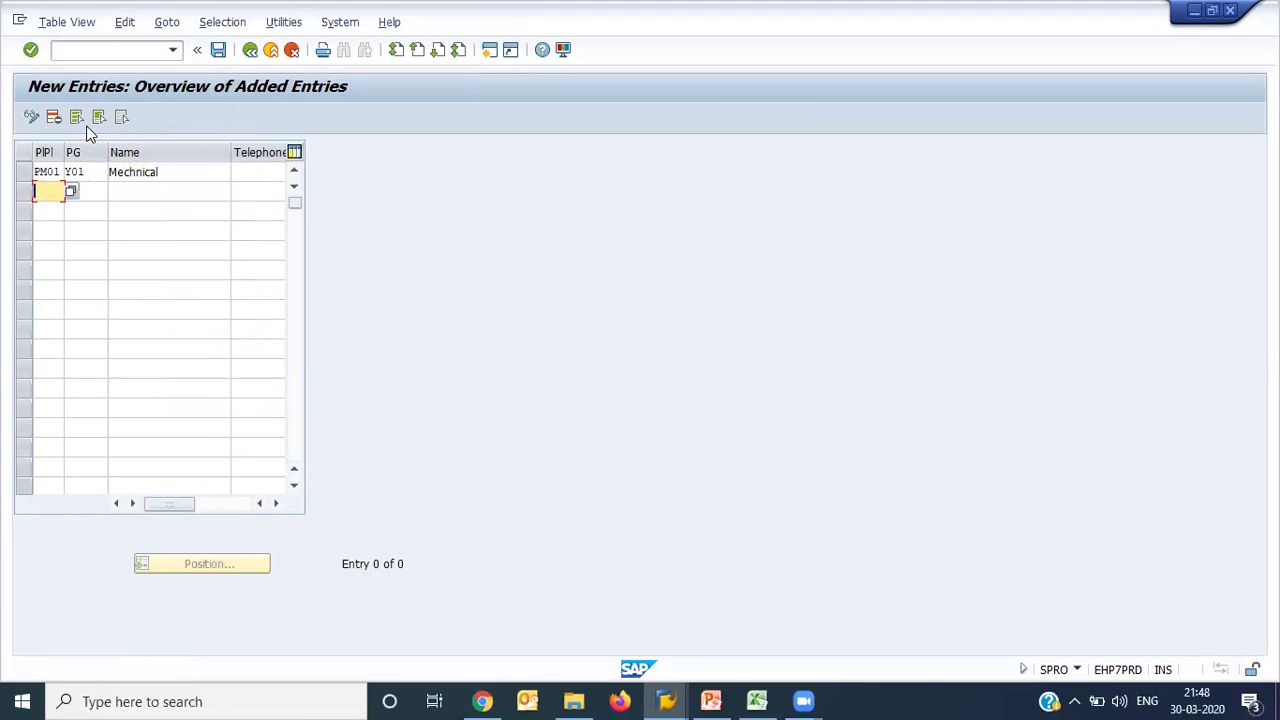
pyautogui.write('PM01')
pyautogui.press('Tab')
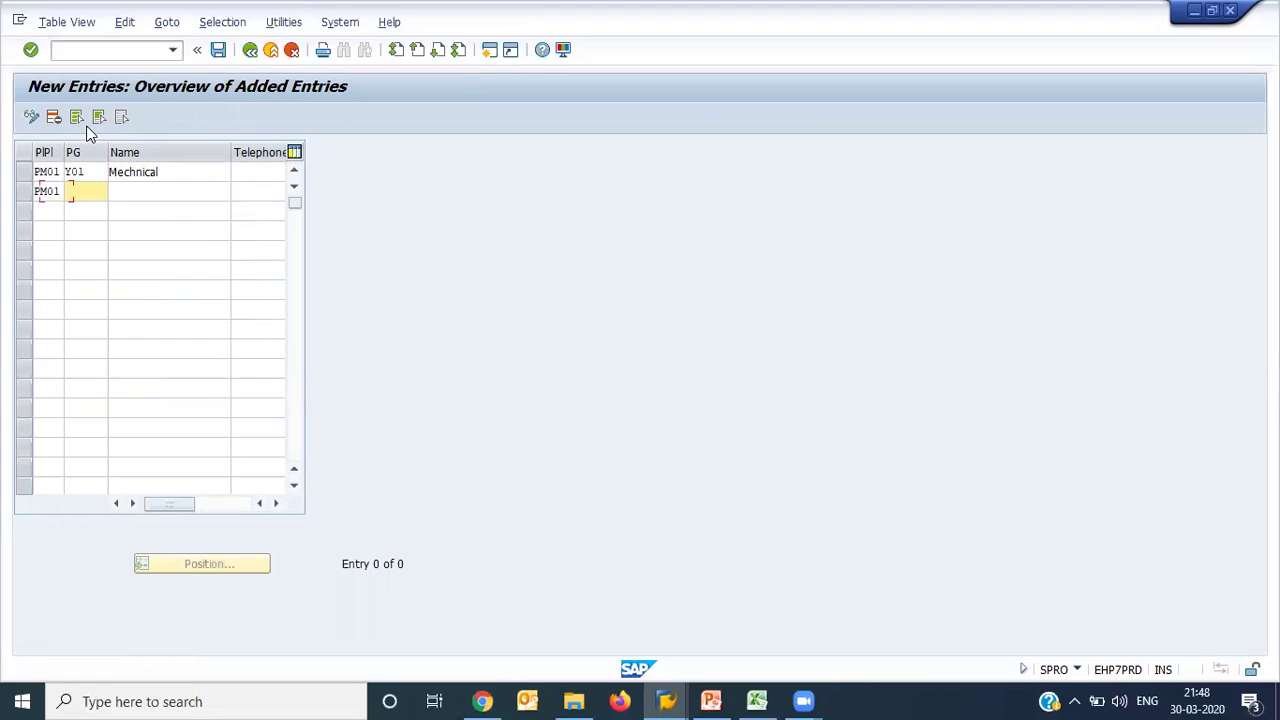
pyautogui.write('Y02')
pyautogui.press('Tab')
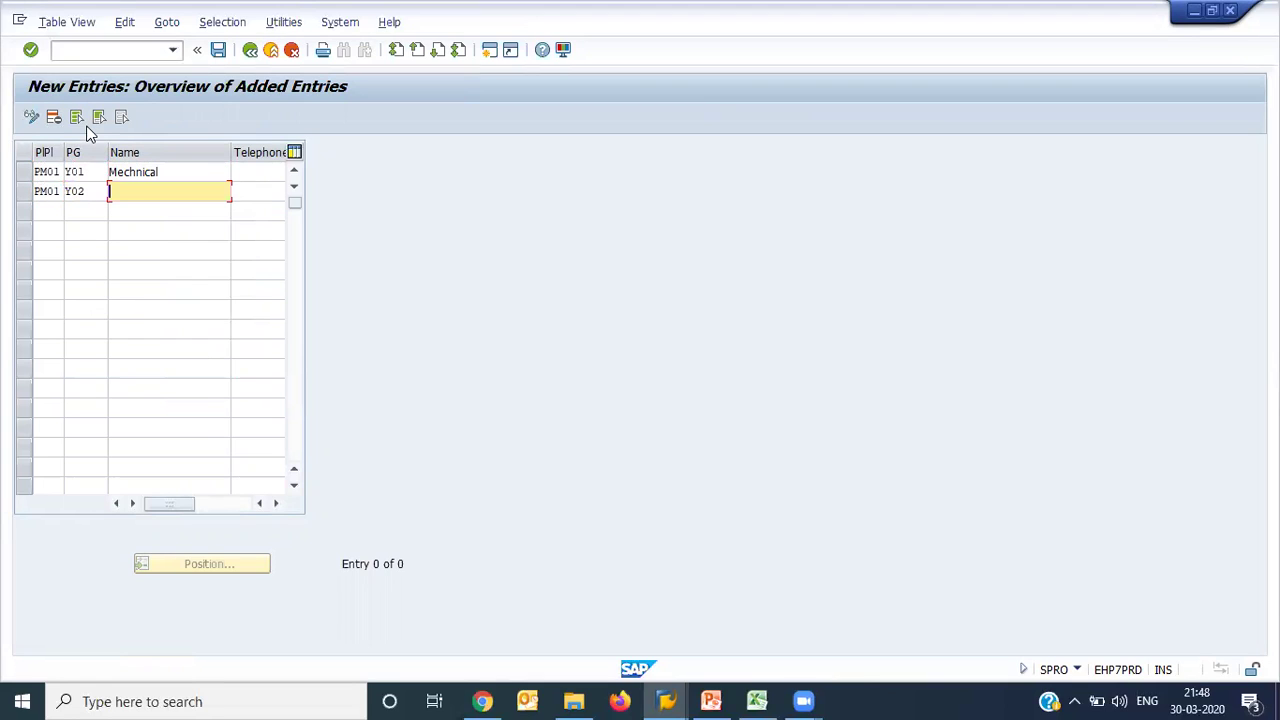
pyautogui.write('Electrical')
# Step: Add PM01 planner group Y03 named 'Inst. Dept' in the third row
pyautogui.press('Down')
pyautogui.hotkey('shift', 'Tab')
pyautogui.hotkey('shift', 'Tab')
pyautogui.write('PM01')
pyautogui.press('BackSpace')
pyautogui.press('BackSpace')
pyautogui.press('BackSpace')
pyautogui.write('M01')
pyautogui.press('Tab')
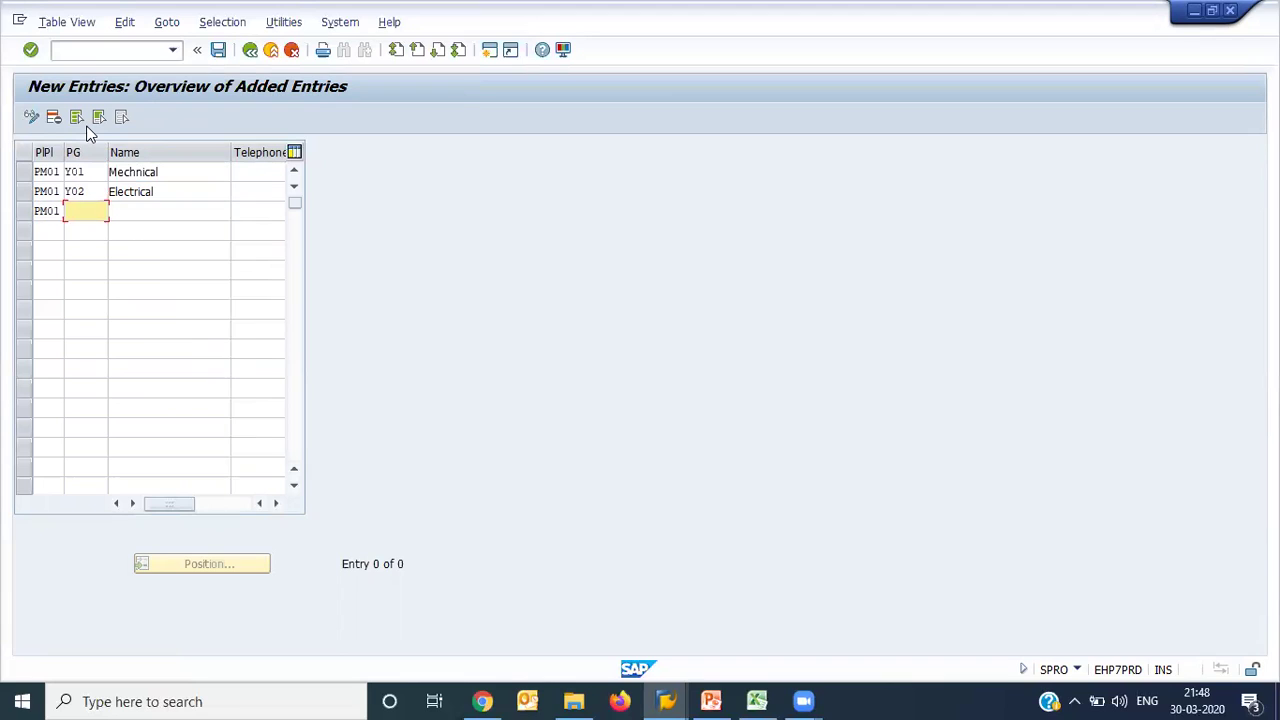
pyautogui.write('Y03')
pyautogui.press('Tab')
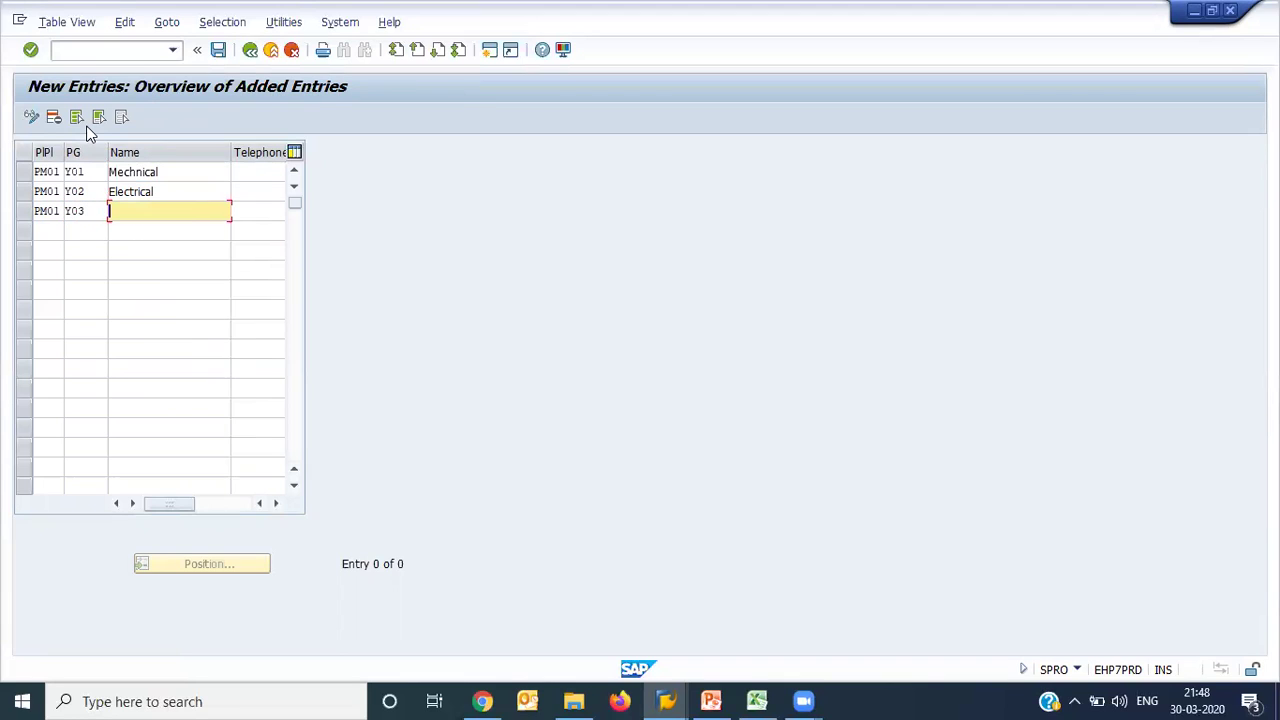
pyautogui.write('Inst. Dept')
pyautogui.press('Down')
# Step: Add PM01 planner group Y04 named 'Civil'
pyautogui.hotkey('shift', 'Tab')
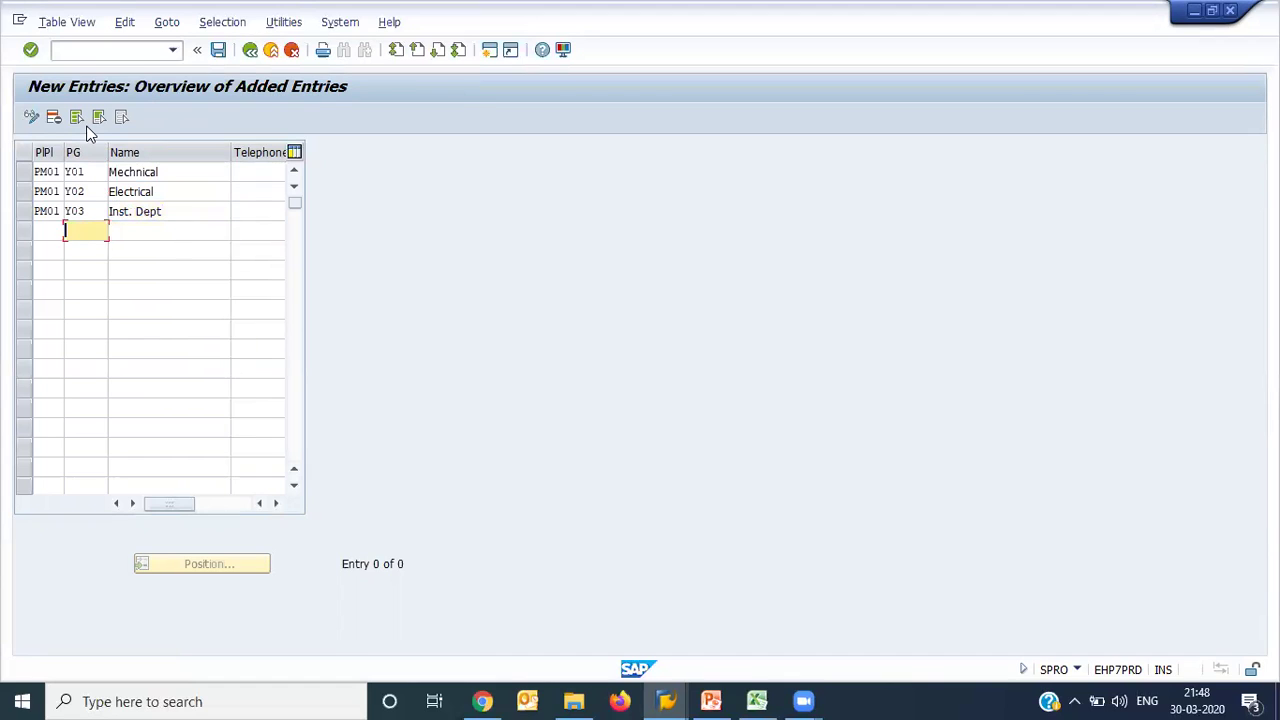
pyautogui.hotkey('shift', 'Tab')
pyautogui.write('Pm01')
pyautogui.write('y0')
pyautogui.write('4')
pyautogui.press('Tab')
pyautogui.write('Civil')
# Step: Add PM01 planner group Y05 named 'Safety' with a capital S
pyautogui.press('Down')
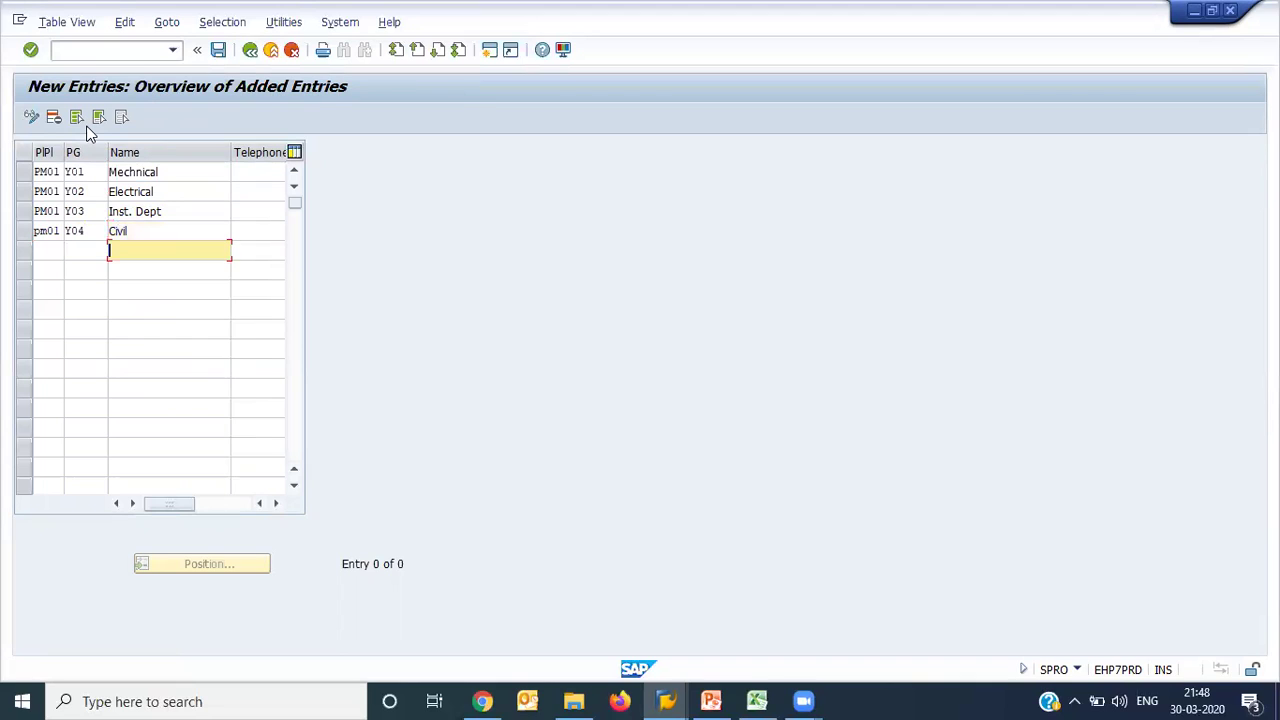
pyautogui.hotkey('shift', 'Tab')
pyautogui.hotkey('shift', 'Tab')
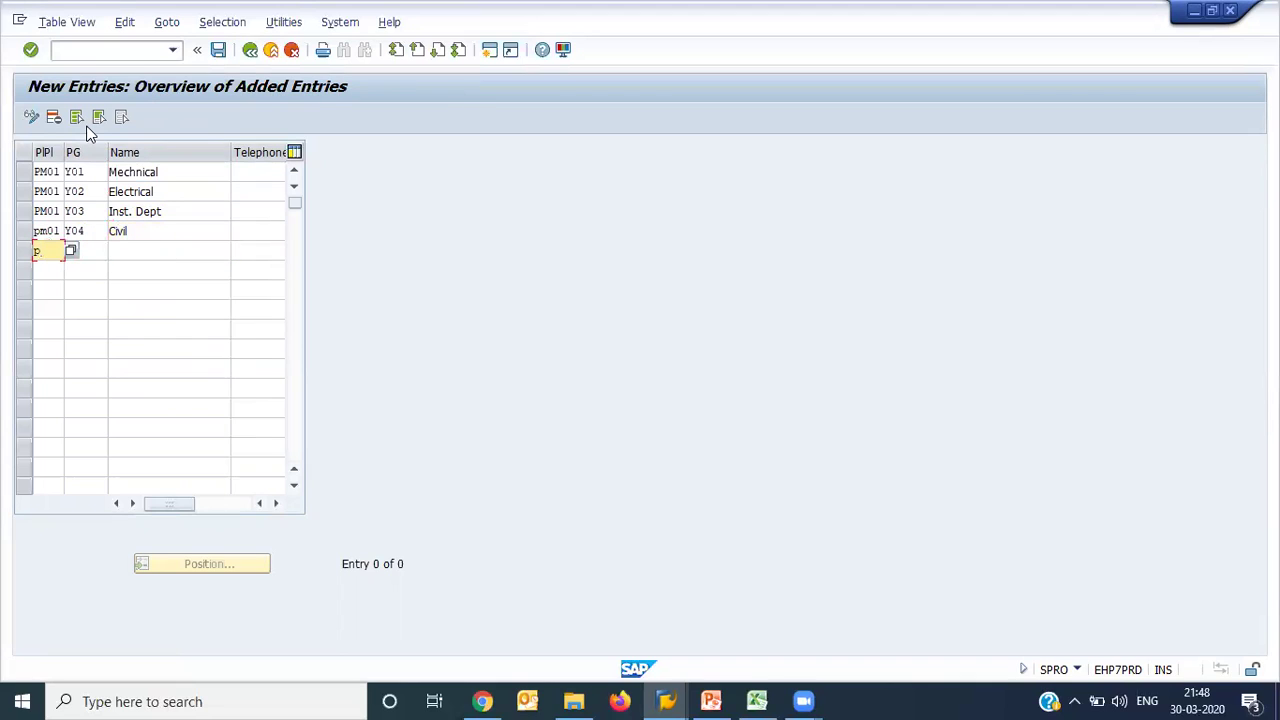
pyautogui.write('pm01')
pyautogui.press('Tab')
pyautogui.write('Y05')
pyautogui.press('Tab')
pyautogui.write('safety')
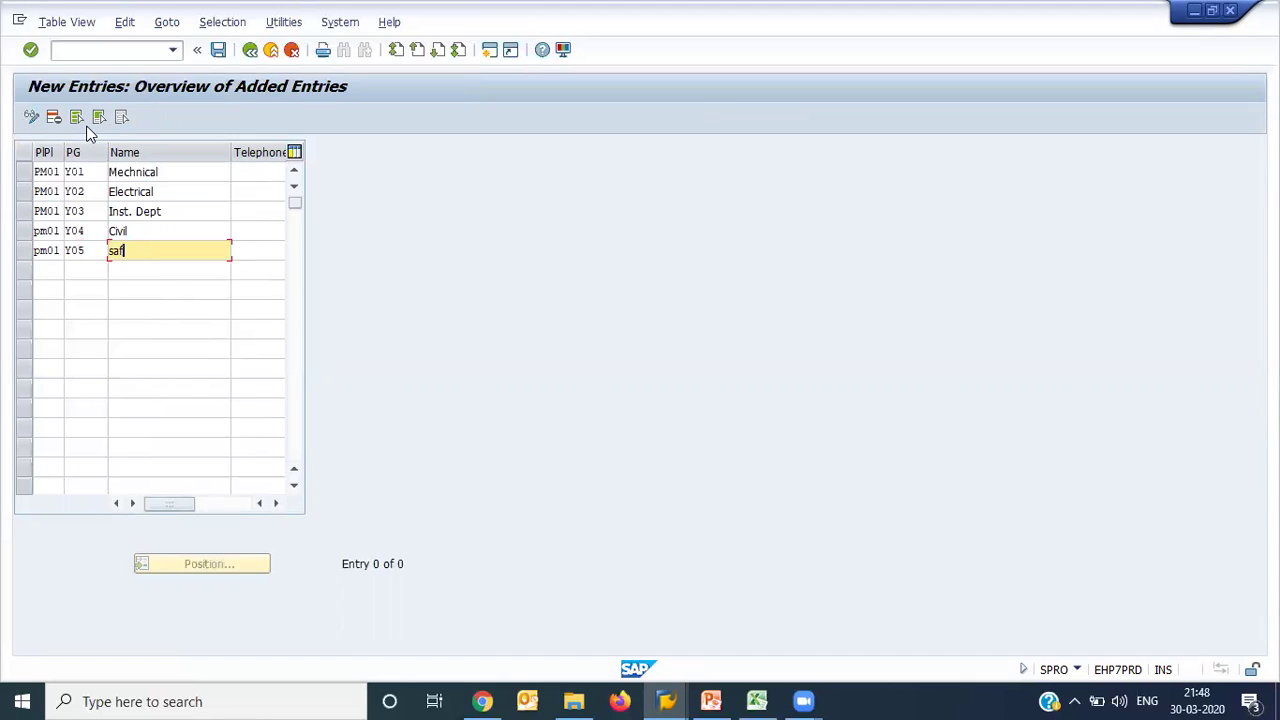
pyautogui.press('Left')
pyautogui.press('Left')
pyautogui.press('Left')
pyautogui.press('Left')
pyautogui.press('Left')
pyautogui.press('Left')
pyautogui.press('Delete')
pyautogui.write('S')
# Step: Save the five new planner groups under the customizing request and go back to the overview
pyautogui.press('Return')
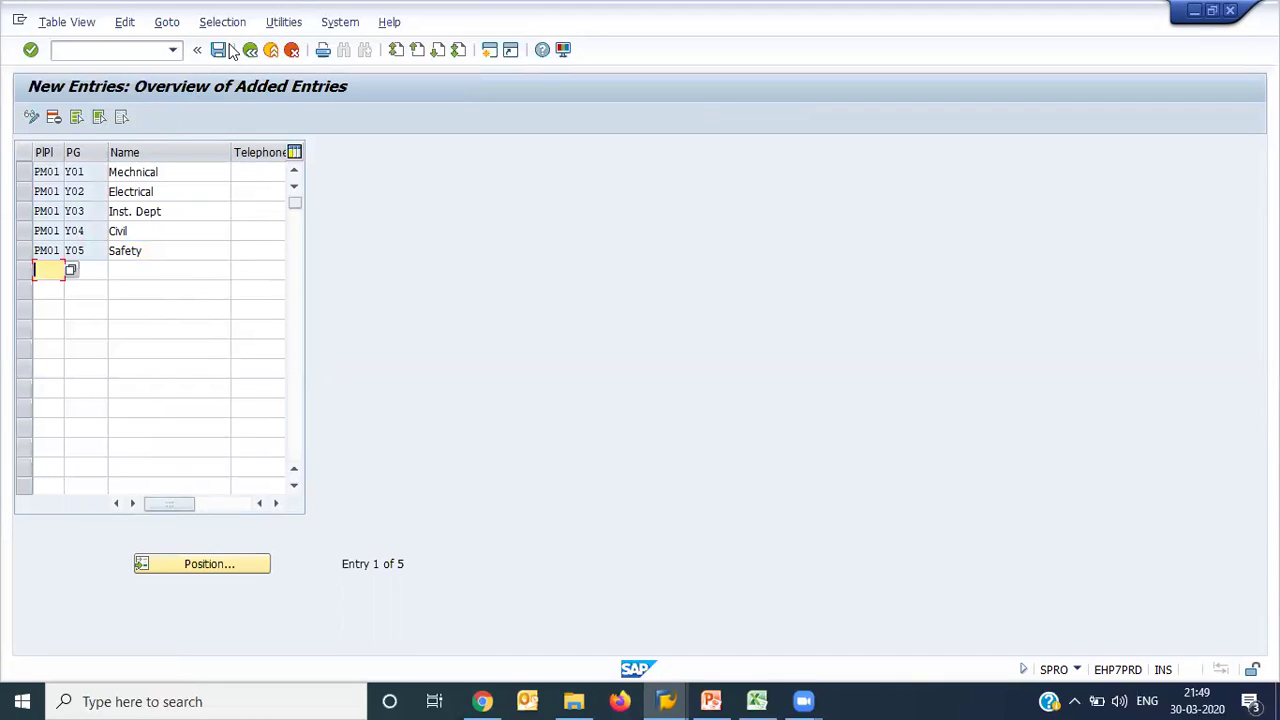
pyautogui.click(220, 50)
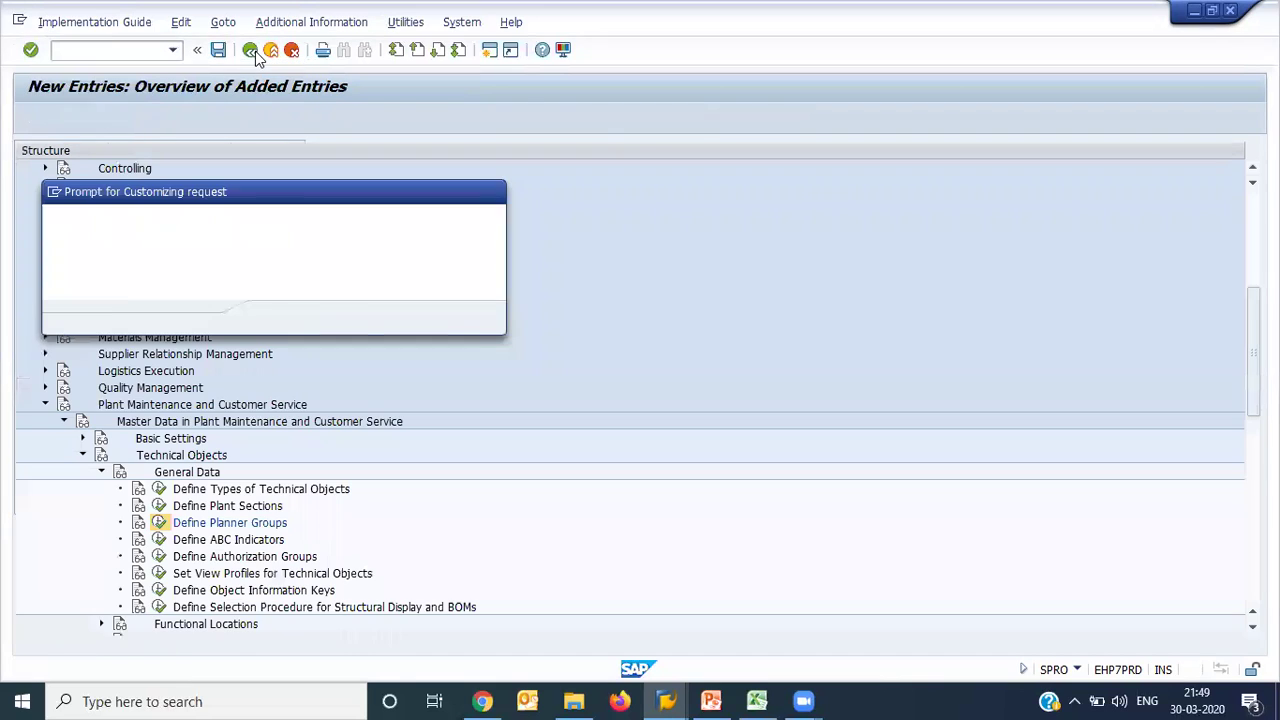
pyautogui.press('Return')
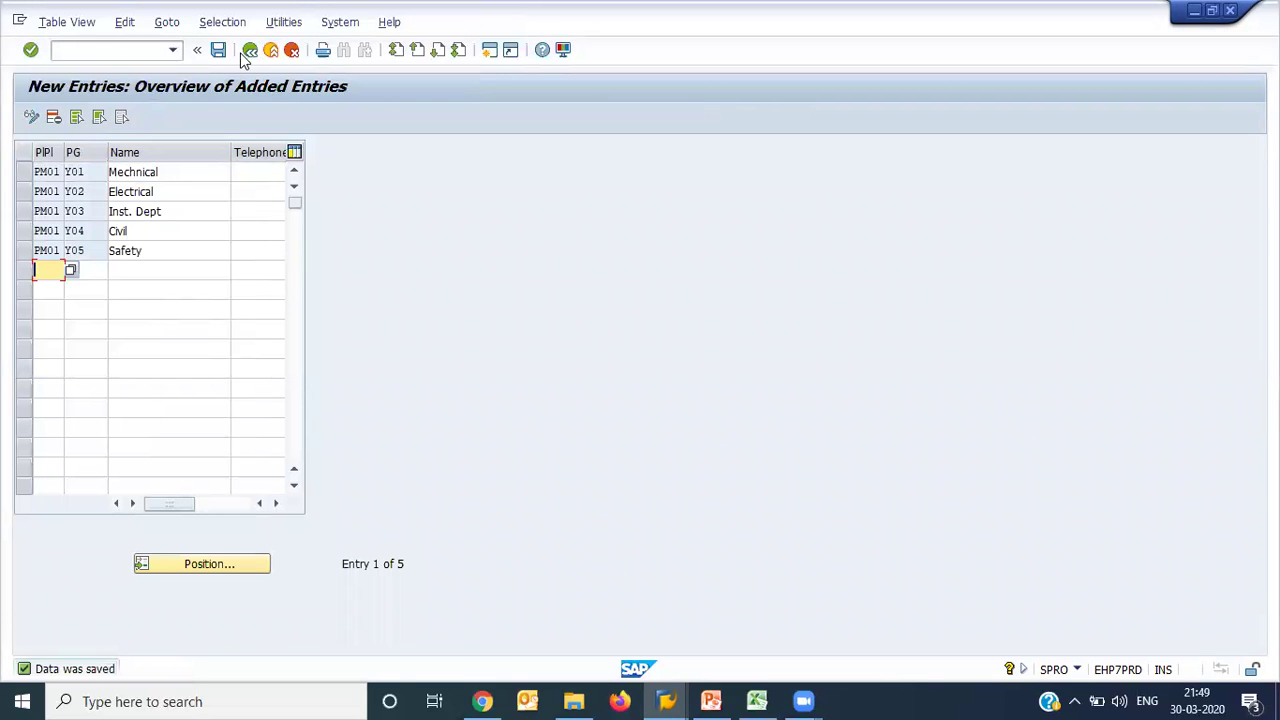
pyautogui.click(249, 52)
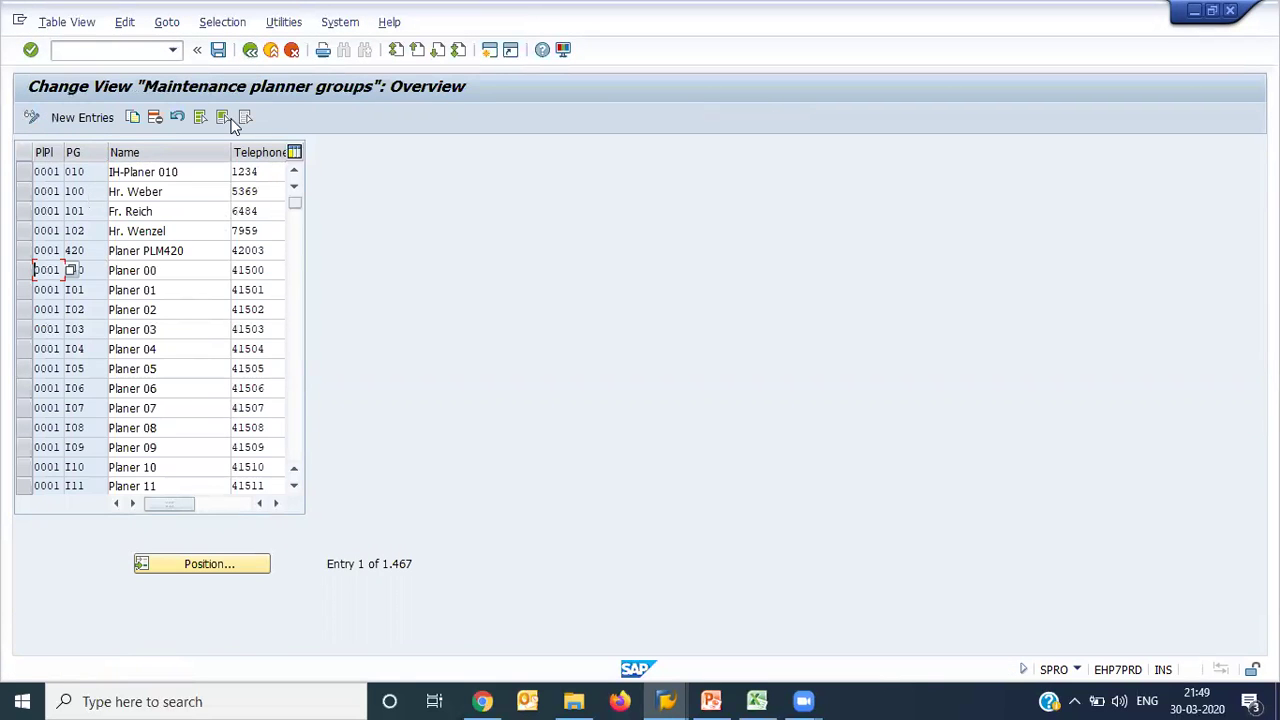
# Step: Return to the IMG tree and run Define ABC Indicators for technical objects
pyautogui.click(250, 50)
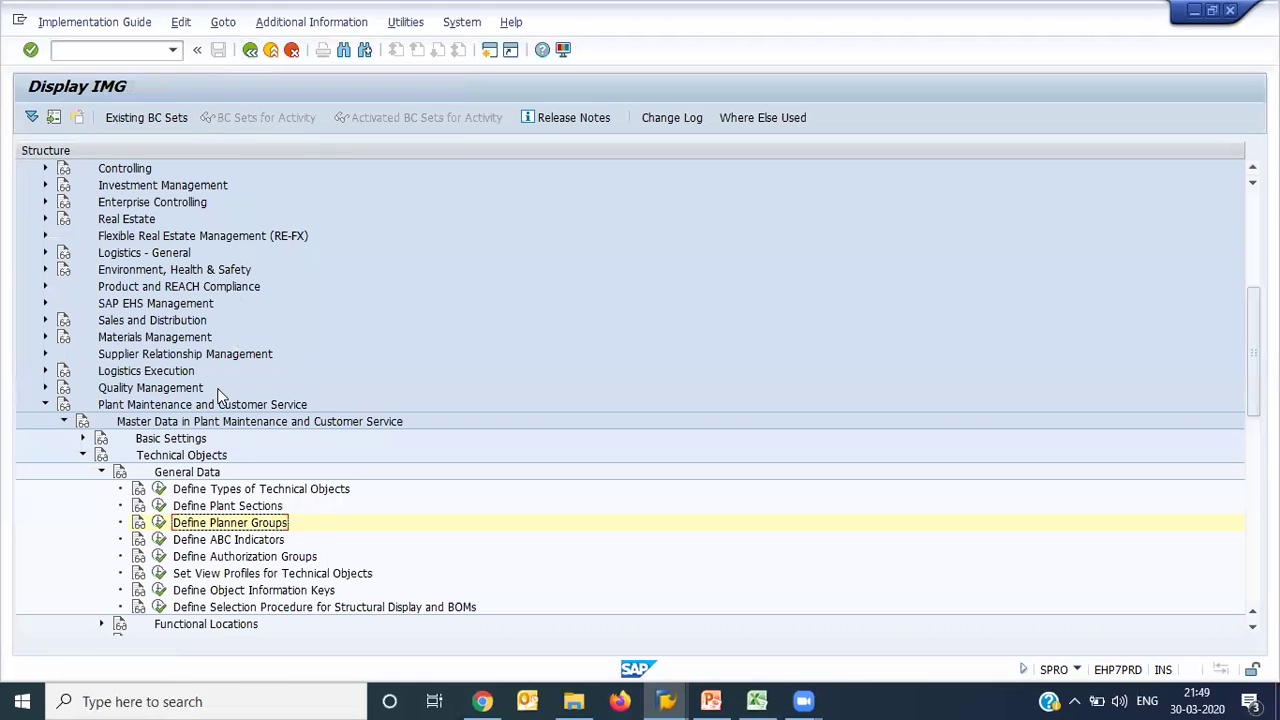
pyautogui.click(158, 539)
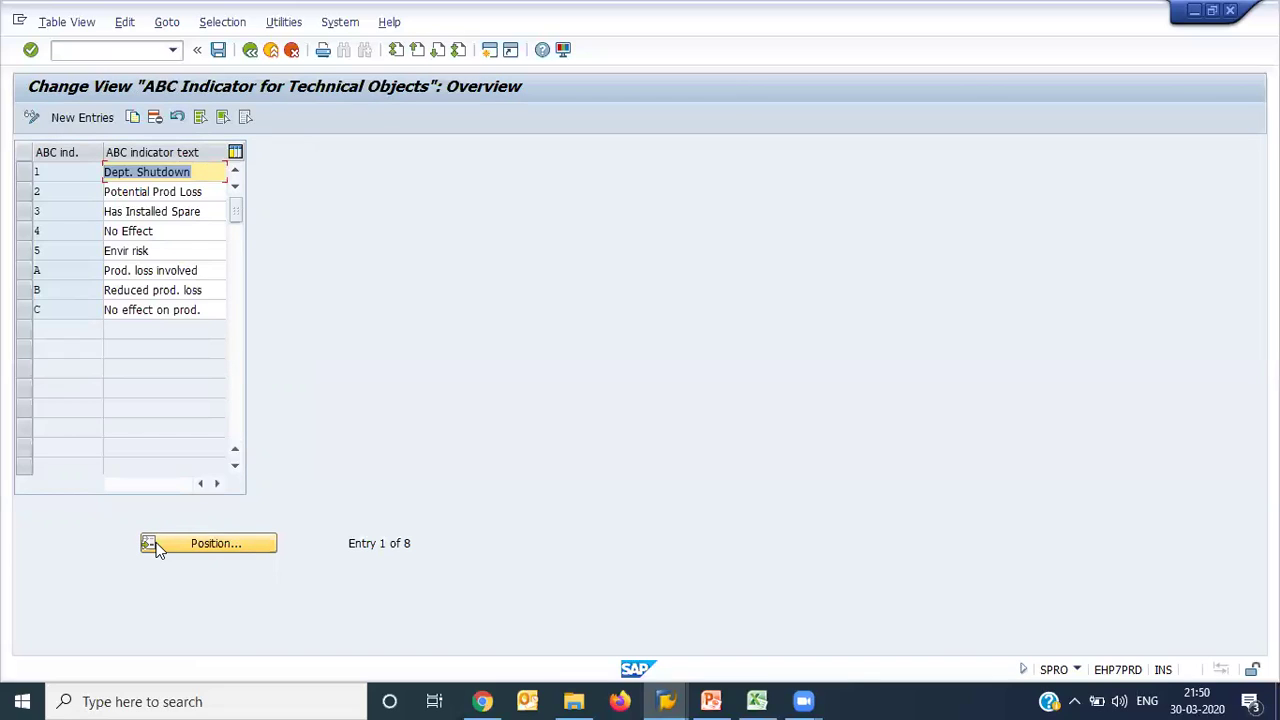
# Step: Select the 5 Envir risk indicator, save the ABC table, and go back to the IMG
pyautogui.click(27, 252)
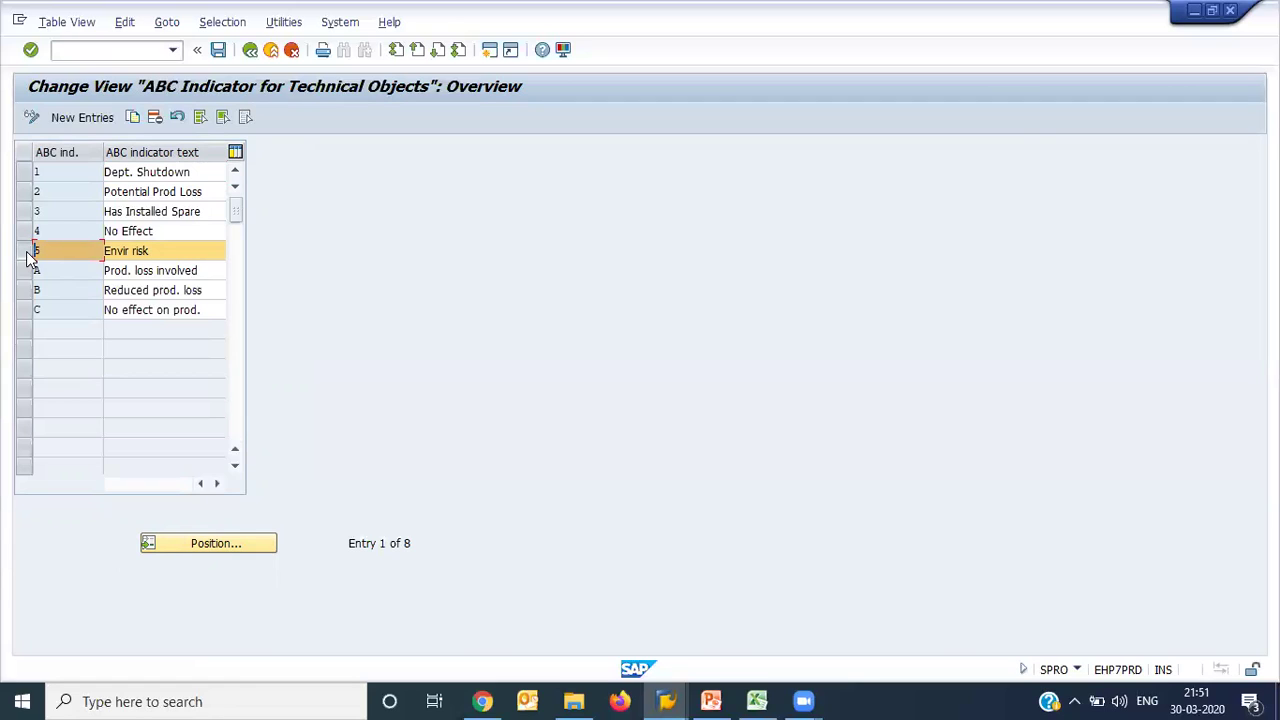
pyautogui.click(221, 51)
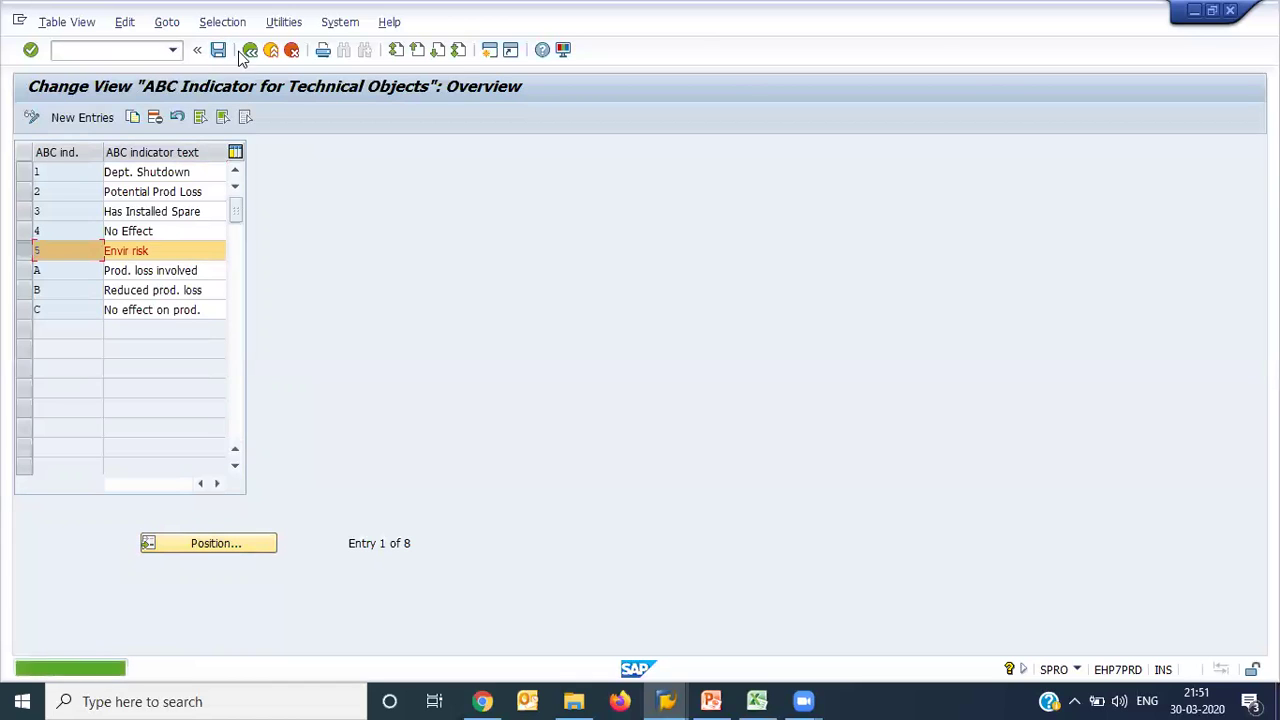
pyautogui.click(251, 51)
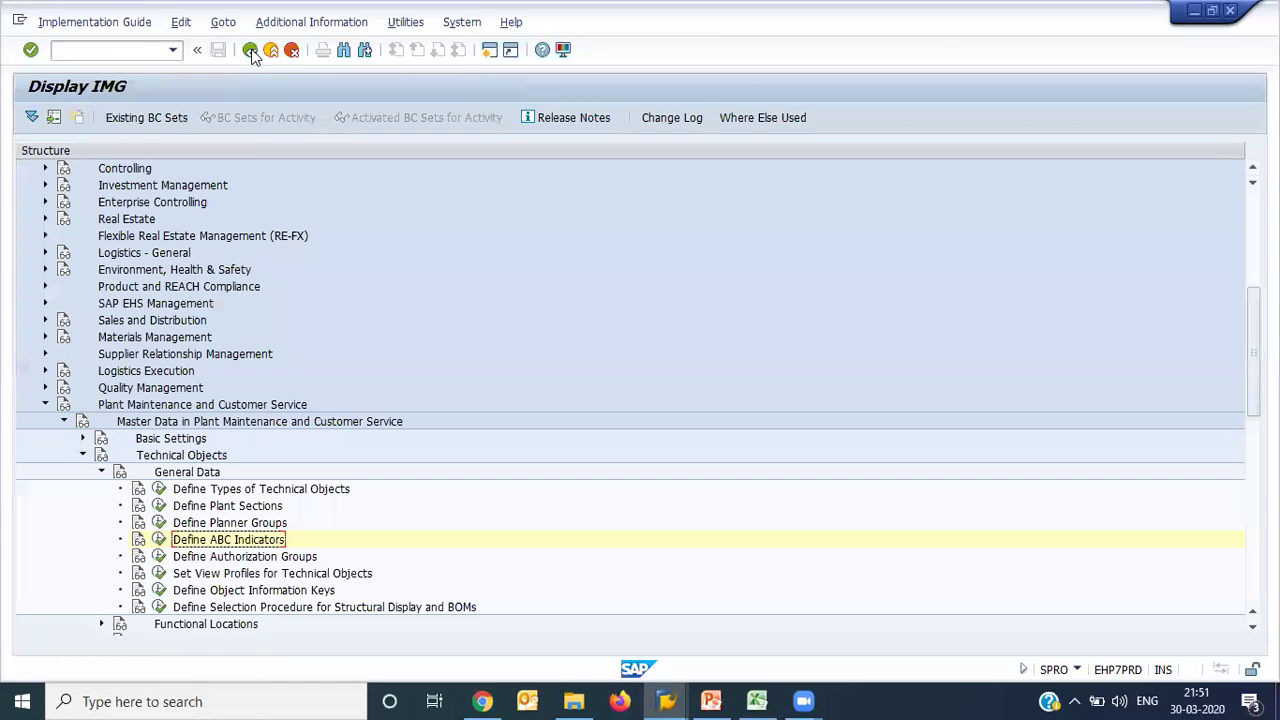
pyautogui.click(160, 557)
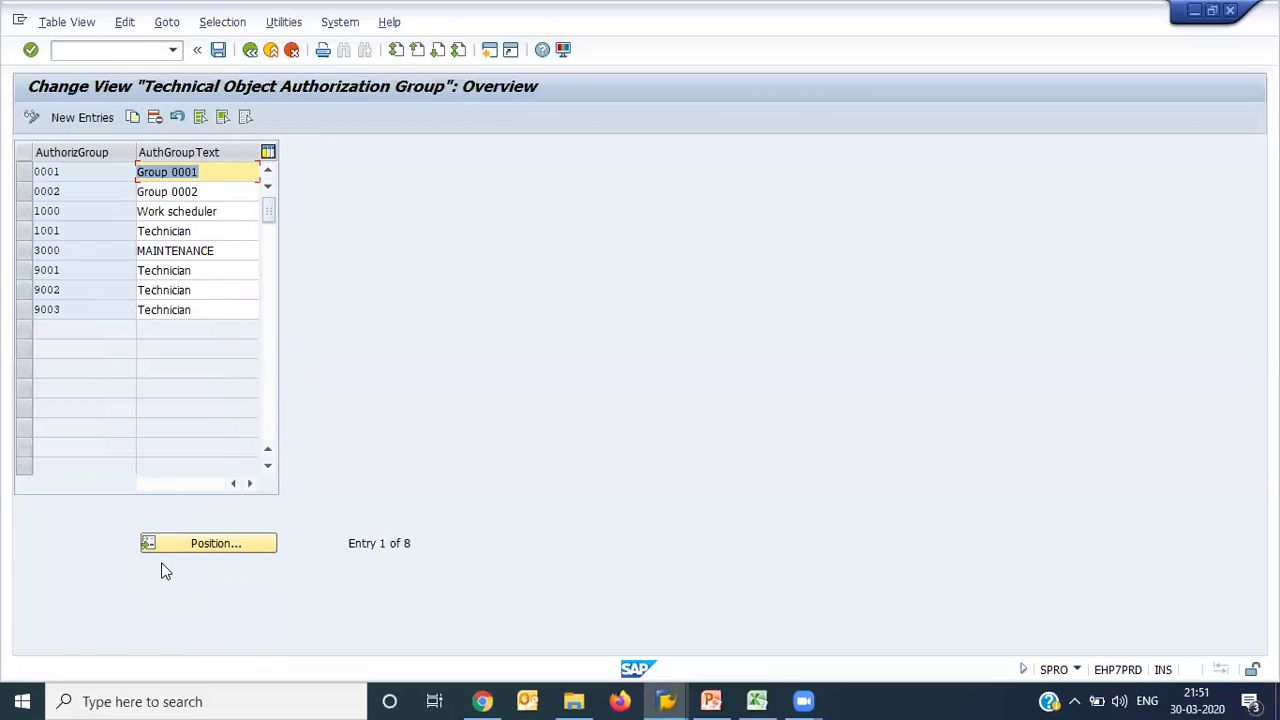
pyautogui.click(249, 50)
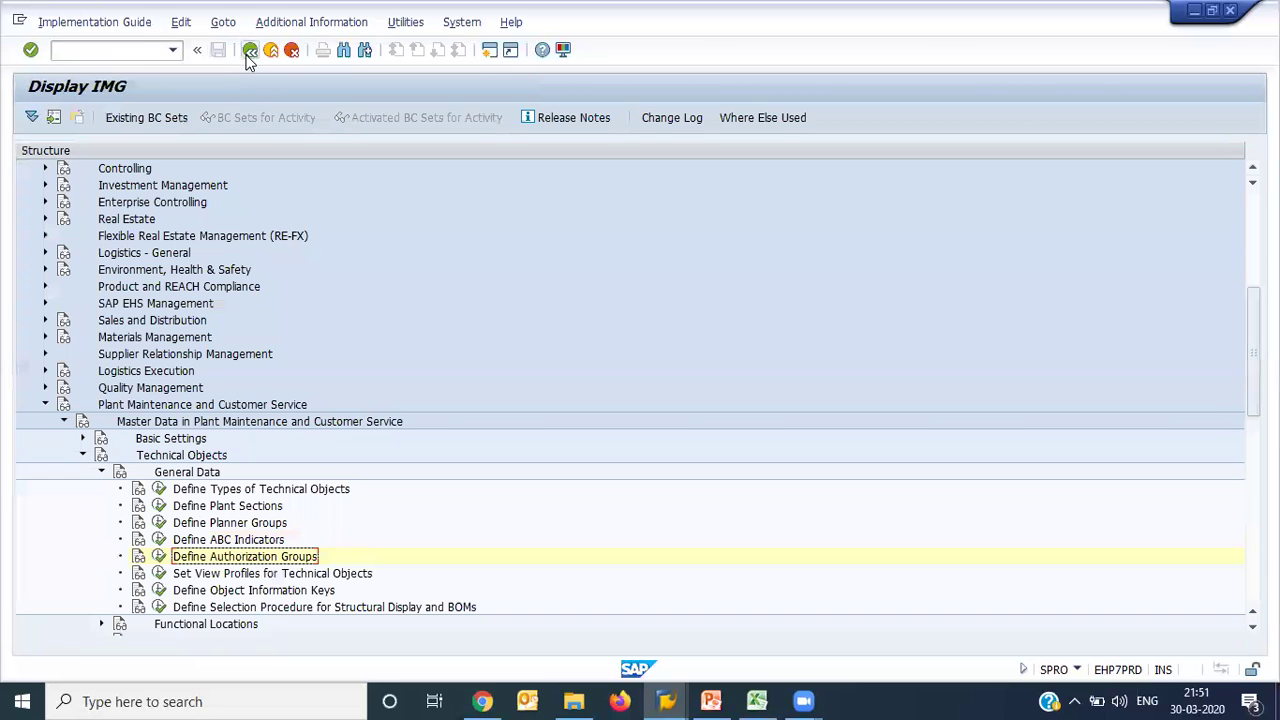
pyautogui.click(250, 578)
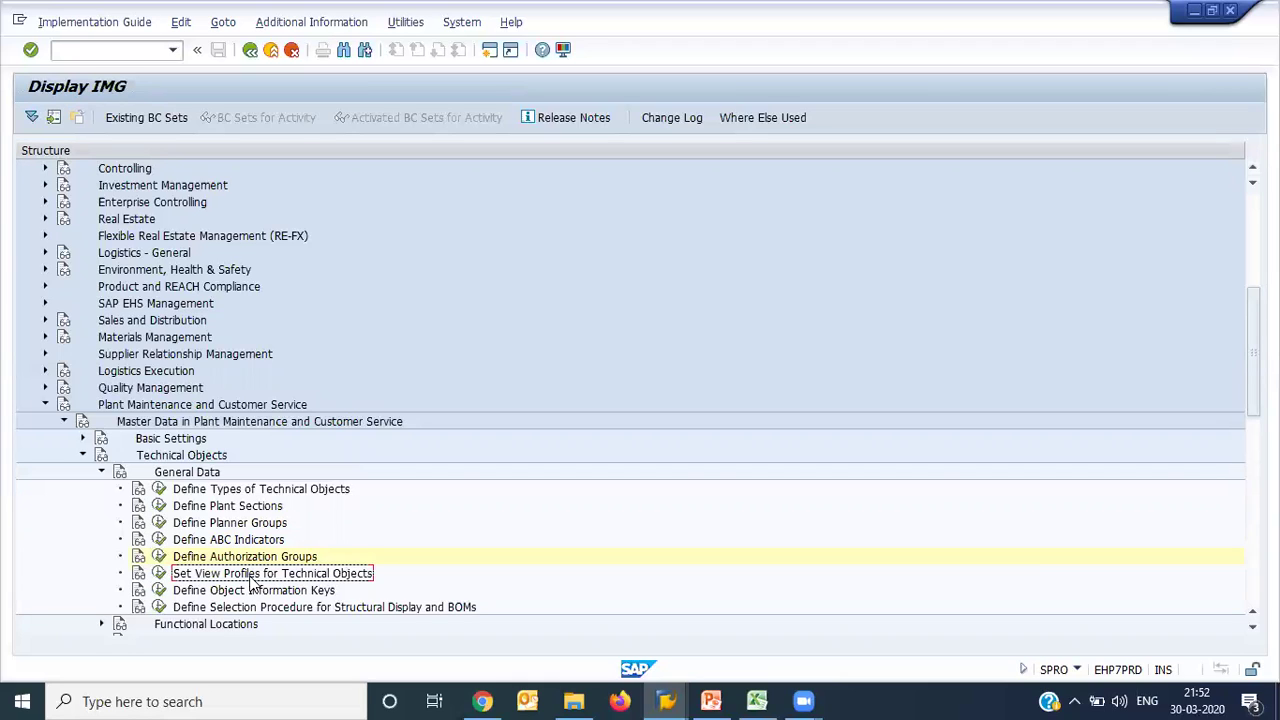
# Step: Run Set View Profiles for Technical Objects, widen the Dialog Structure panel, and select the IT profile
pyautogui.click(154, 578)
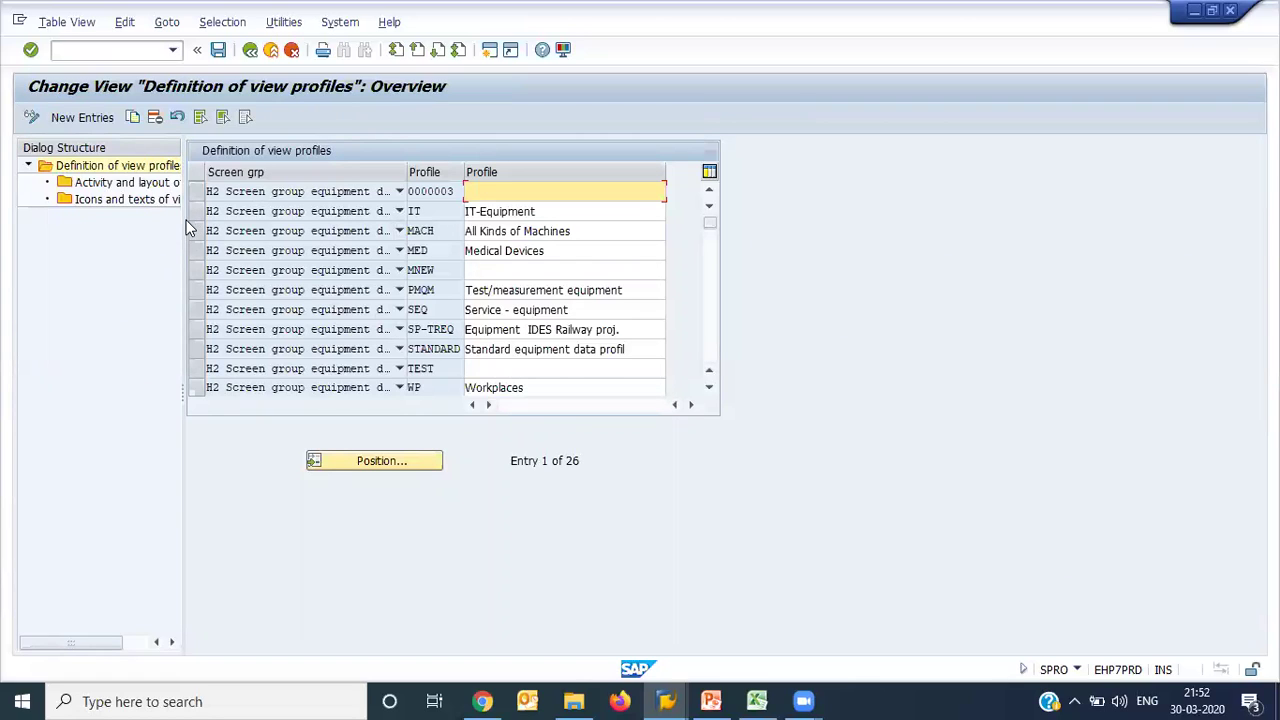
pyautogui.moveTo(185, 219); pyautogui.dragTo(282, 219)
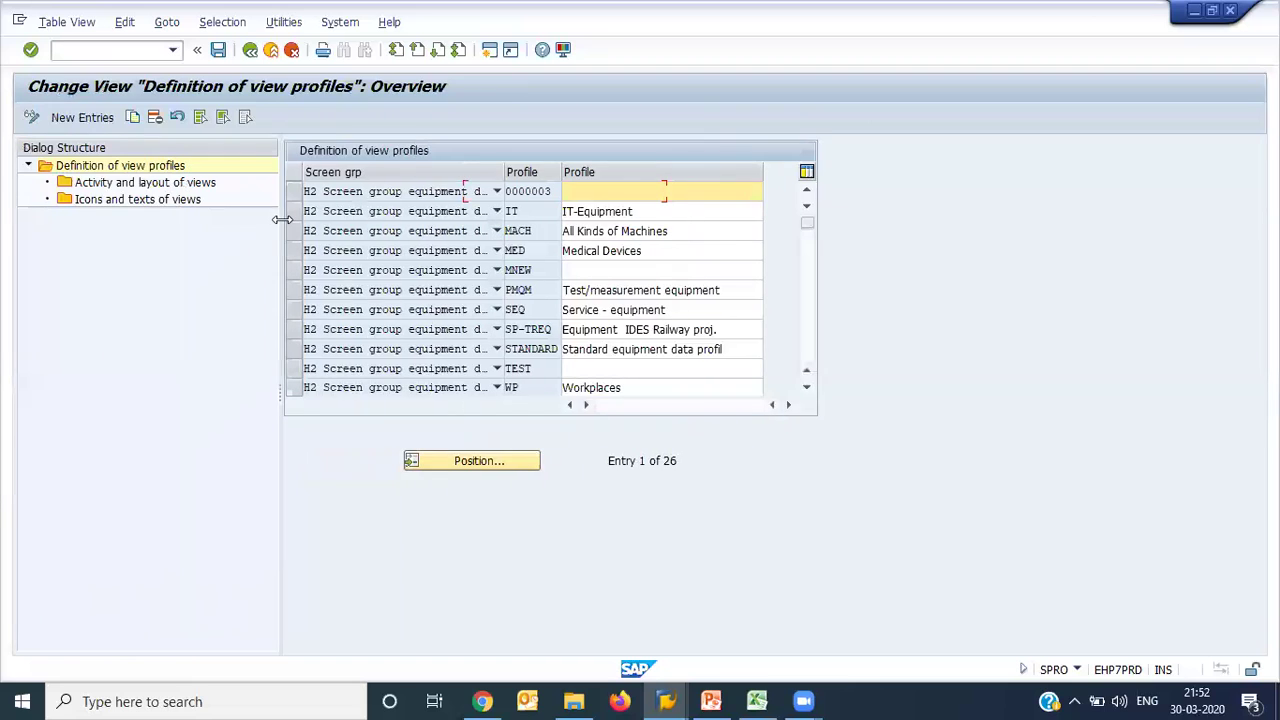
pyautogui.click(300, 213)
# Step: Inspect the IT-Equipment profile's General and Structure view entries, then show its icons and texts of views
pyautogui.doubleClick(174, 187)
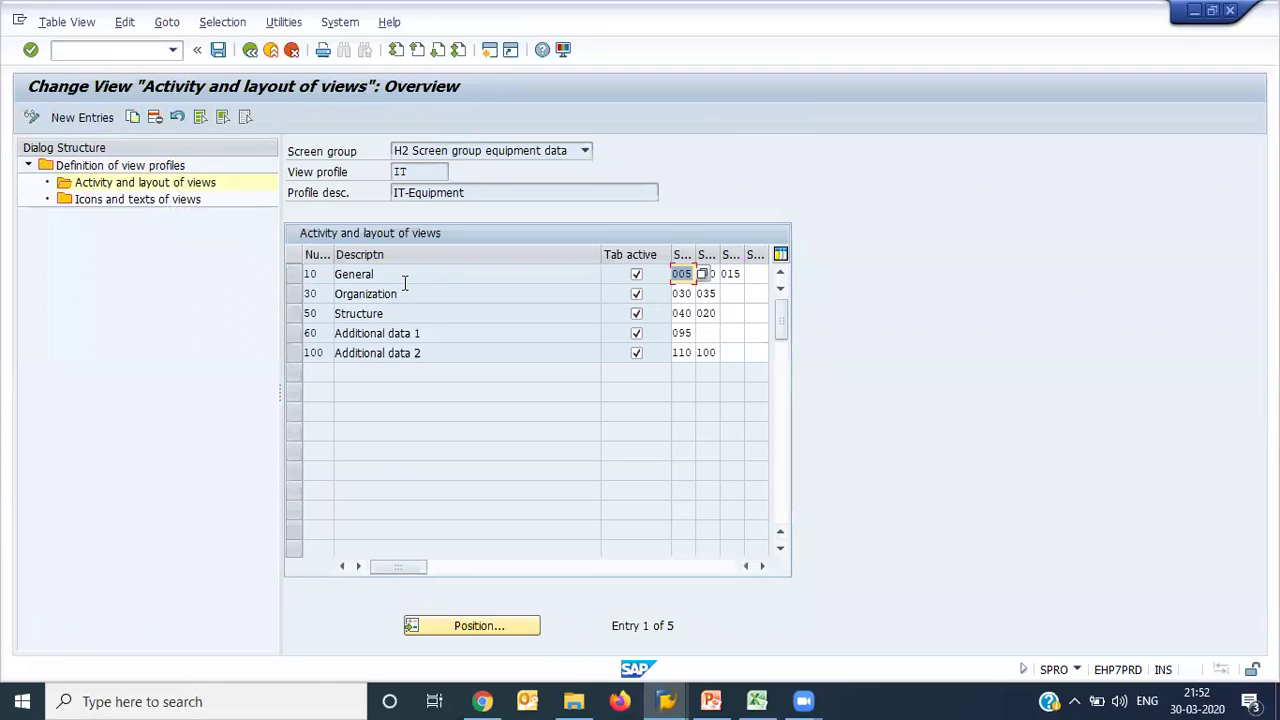
pyautogui.click(404, 279)
pyautogui.click(406, 313)
pyautogui.click(163, 205)
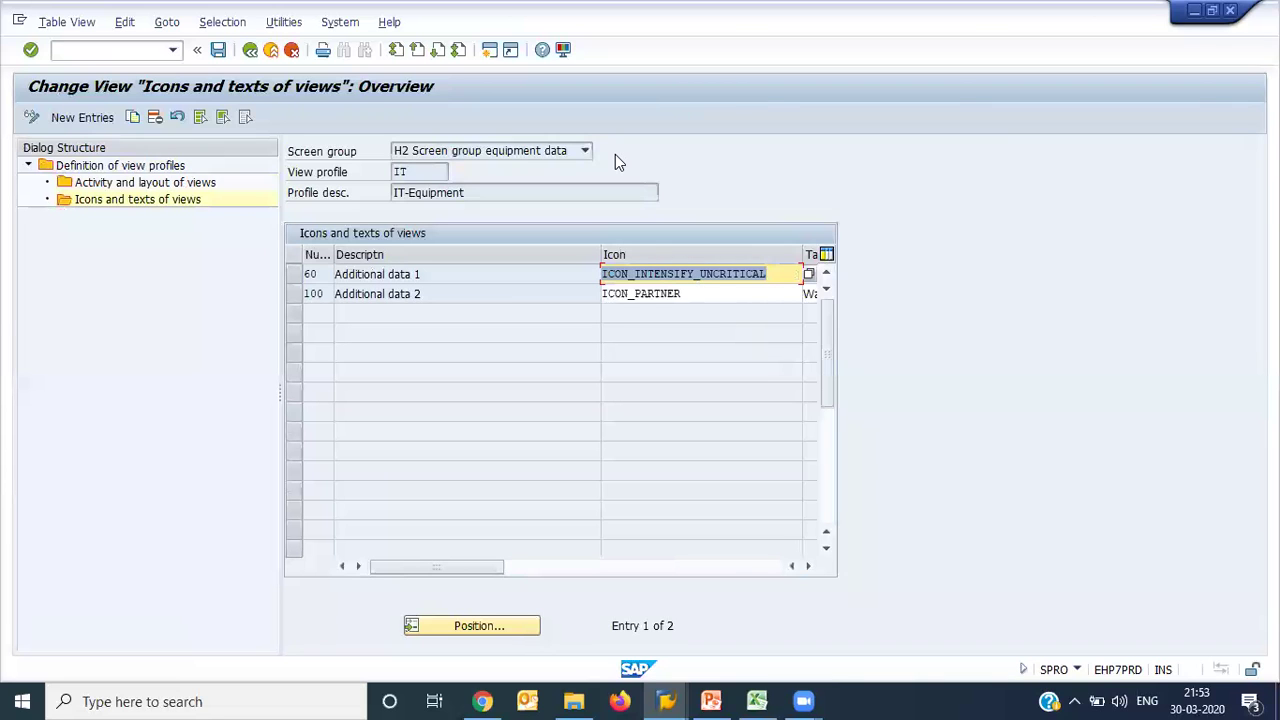
# Step: Leave view profile maintenance, answering No to 'Save changes?' to discard the changes
pyautogui.click(249, 55)
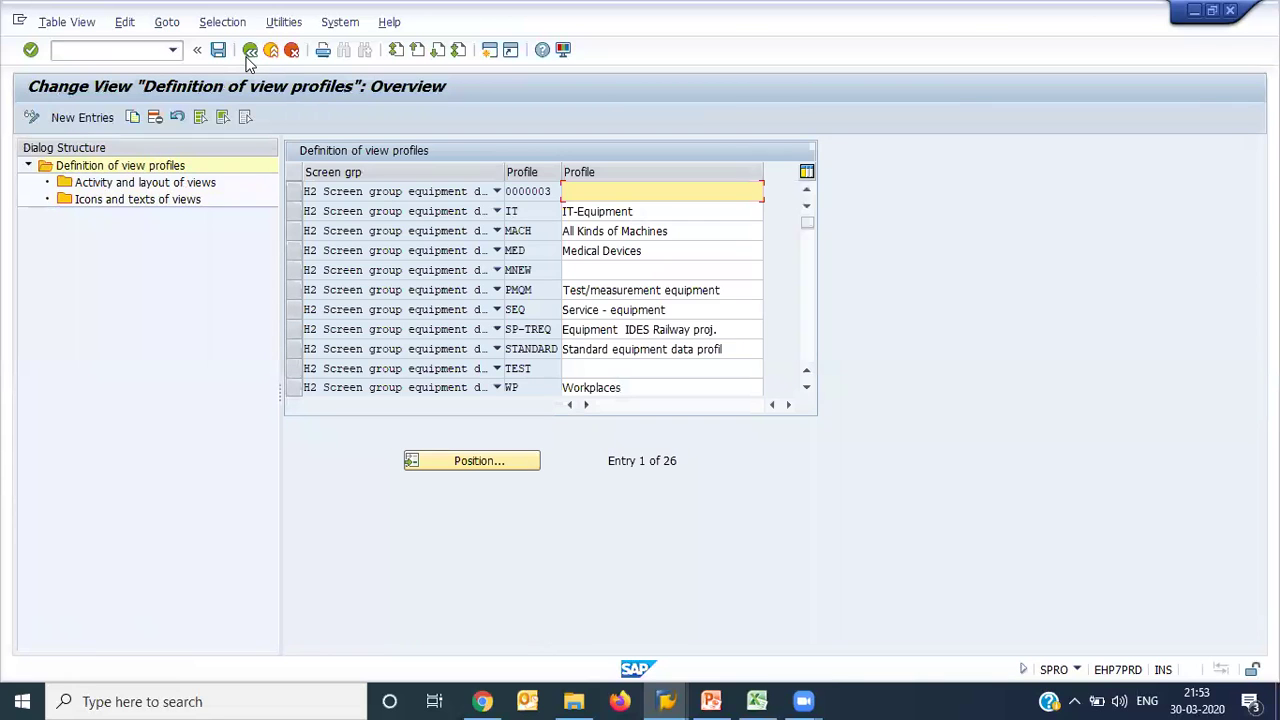
pyautogui.click(249, 55)
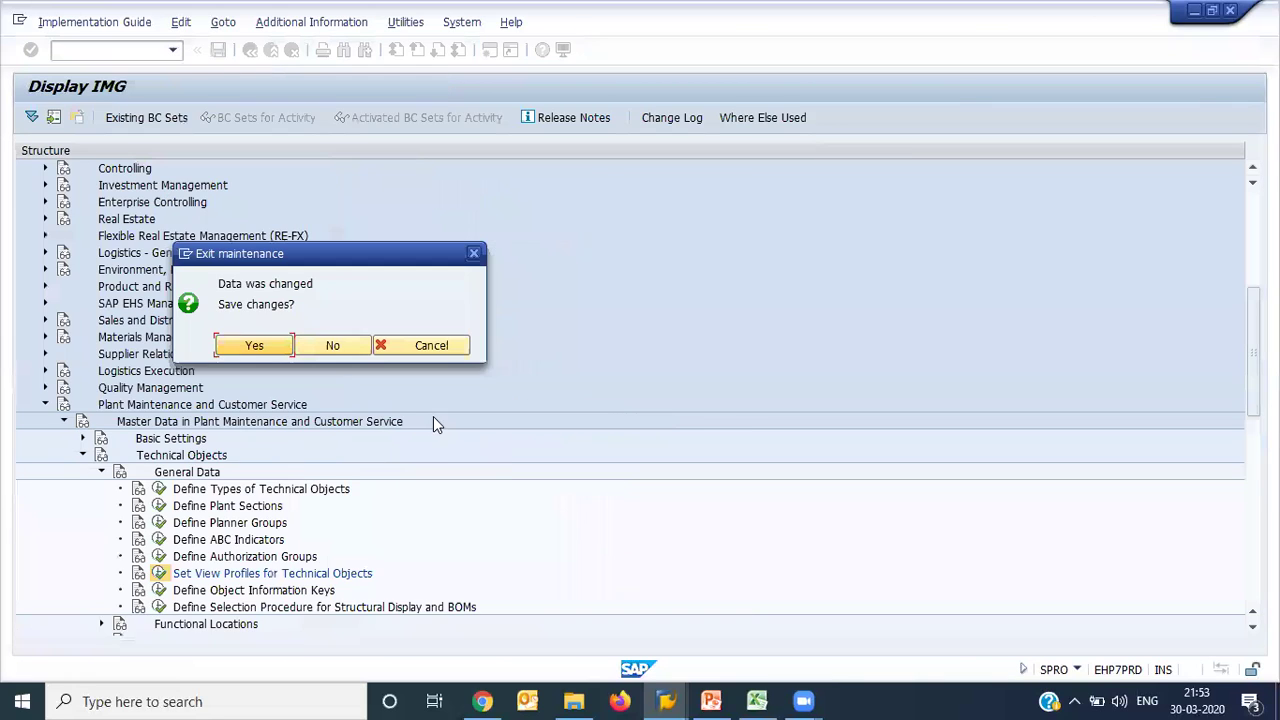
pyautogui.click(309, 358)
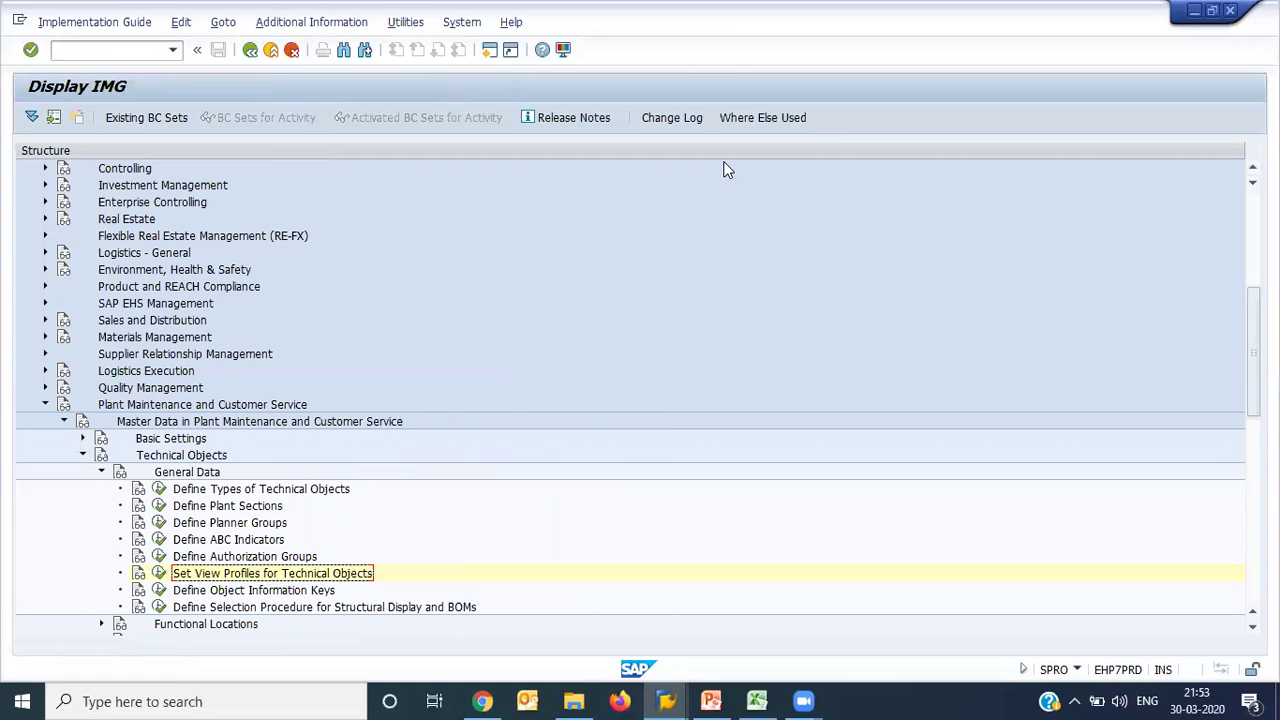